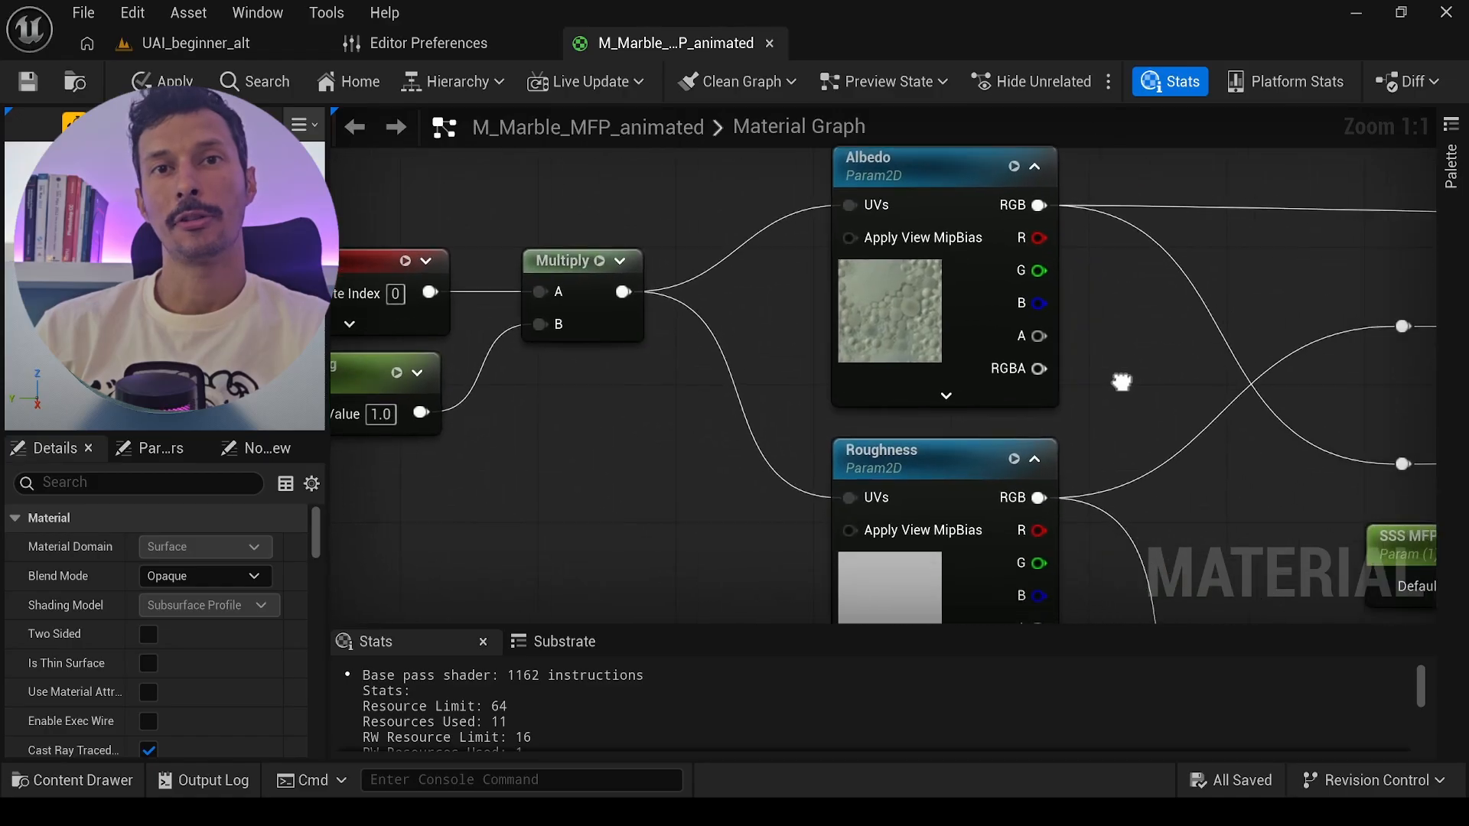
Examine the M_Marble_MFP_animated material graph, from the Albedo and Roughness textures to the Substrate Slab node.
scroll(1224, 346, "down", 3)
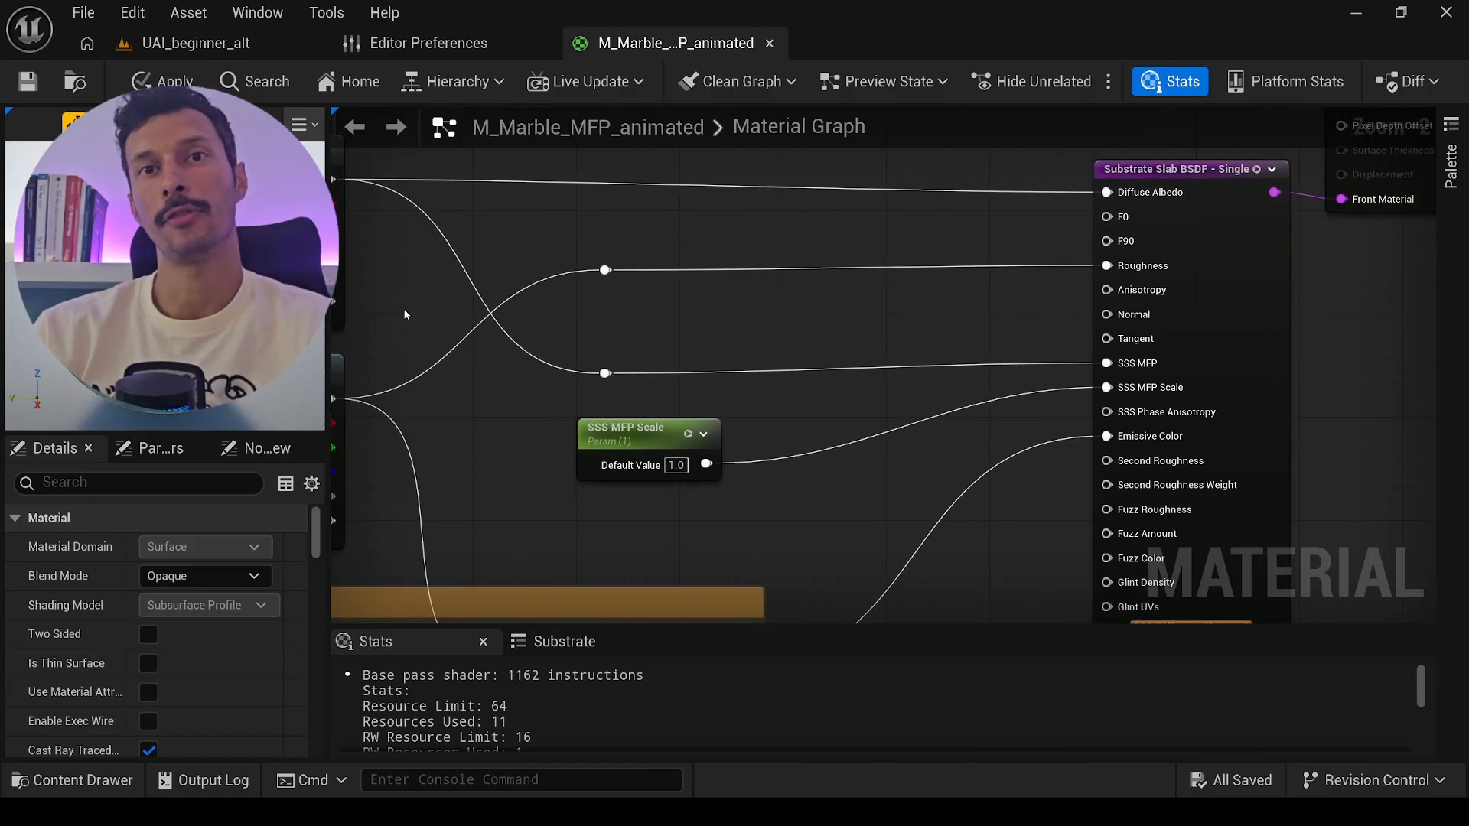
mouse_move(434, 461)
right_mouse_down()
mouse_move(953, 222)
mouse_move(1101, 170)
mouse_move(991, 212)
mouse_move(953, 426)
right_mouse_up()
left_click(970, 367)
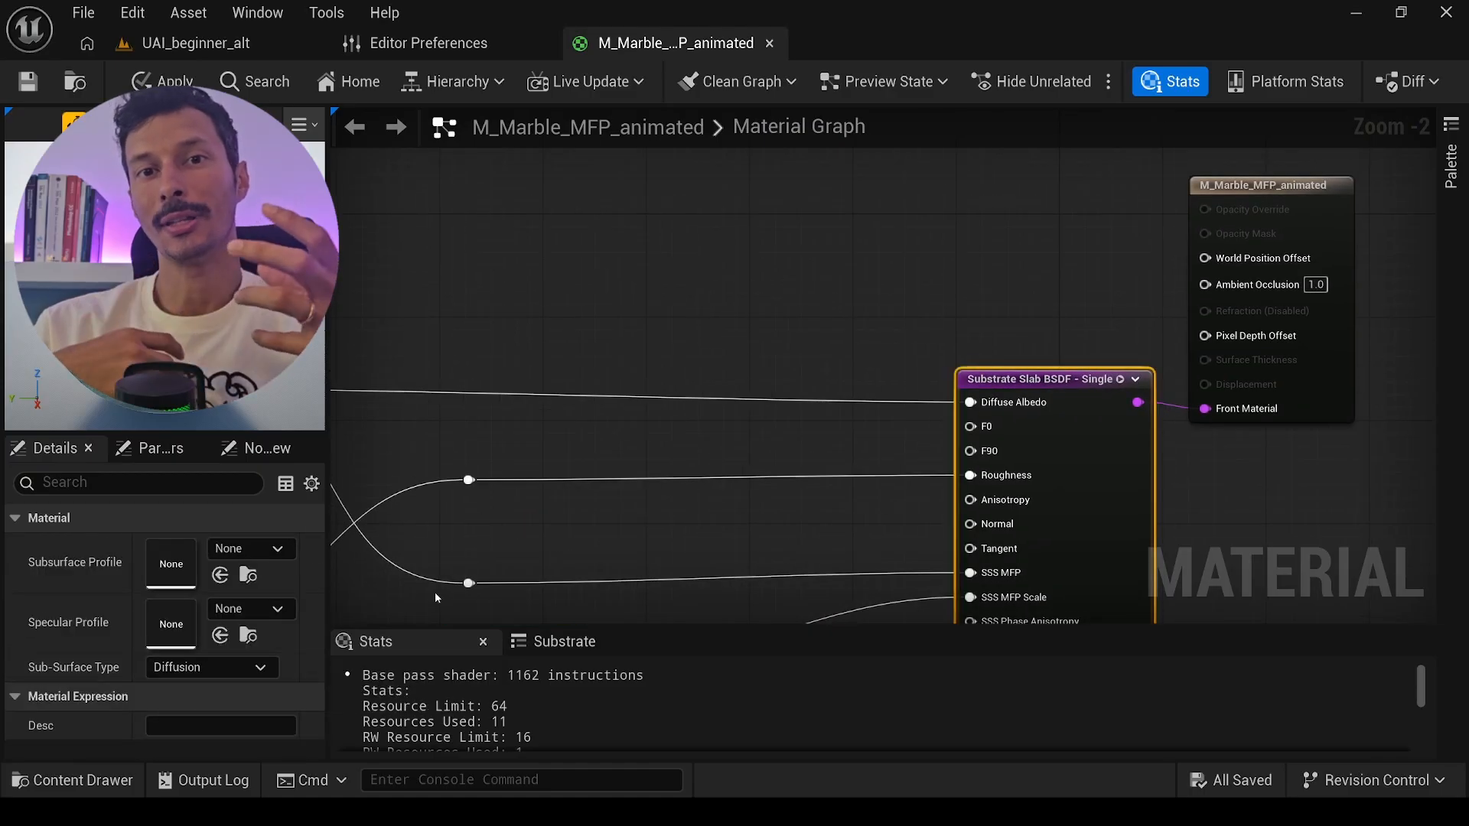
right_click_drag(521, 556, 894, 344)
scroll(846, 401, "down", 3)
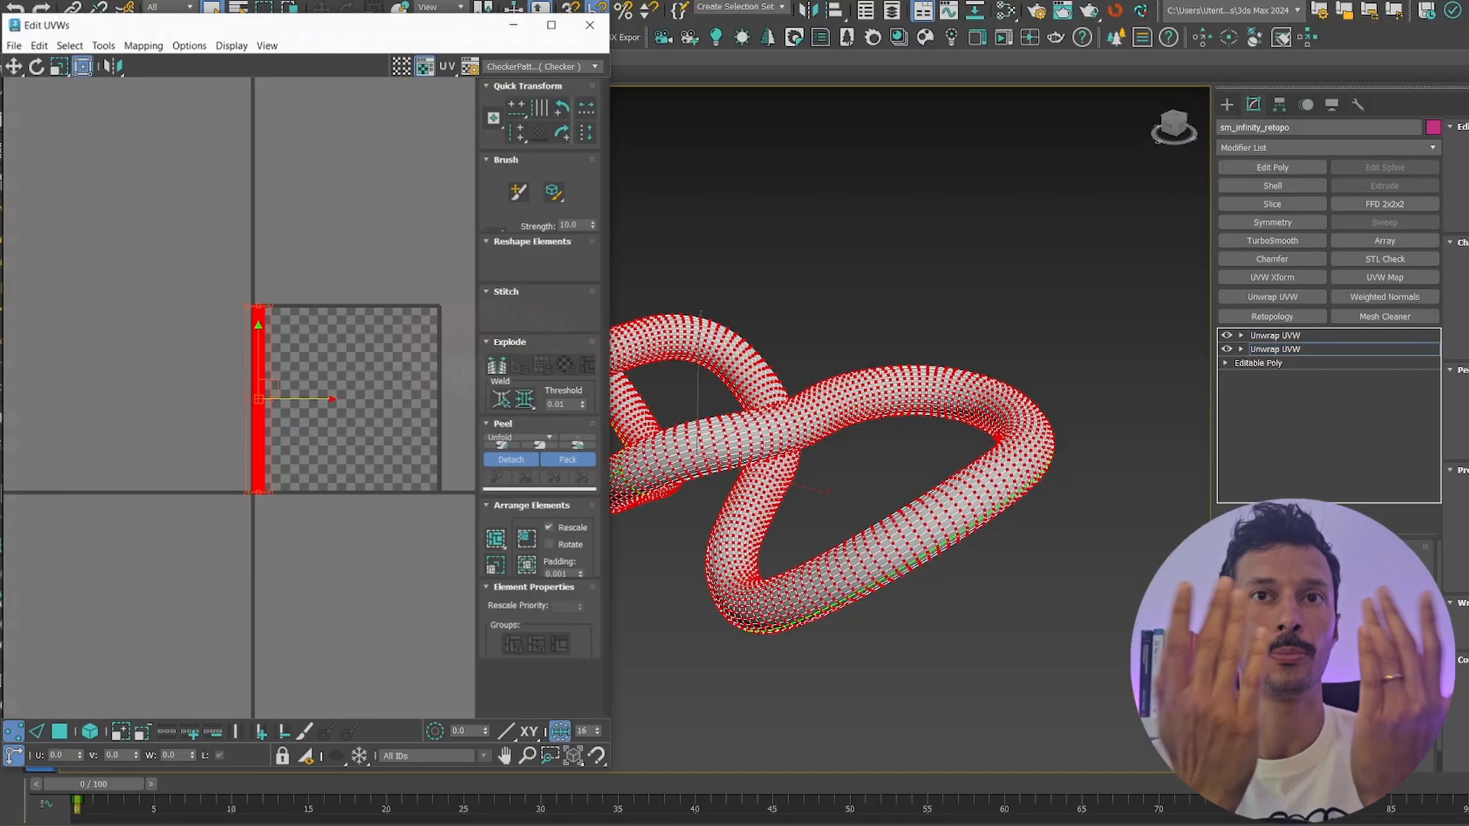
In 3ds Max, inspect the infinity mesh's UV strip in the UV editor and close that editor.
left_click(384, 485)
scroll(306, 367, "up", 2)
middle_click_drag(329, 353, 158, 396)
left_click(591, 25)
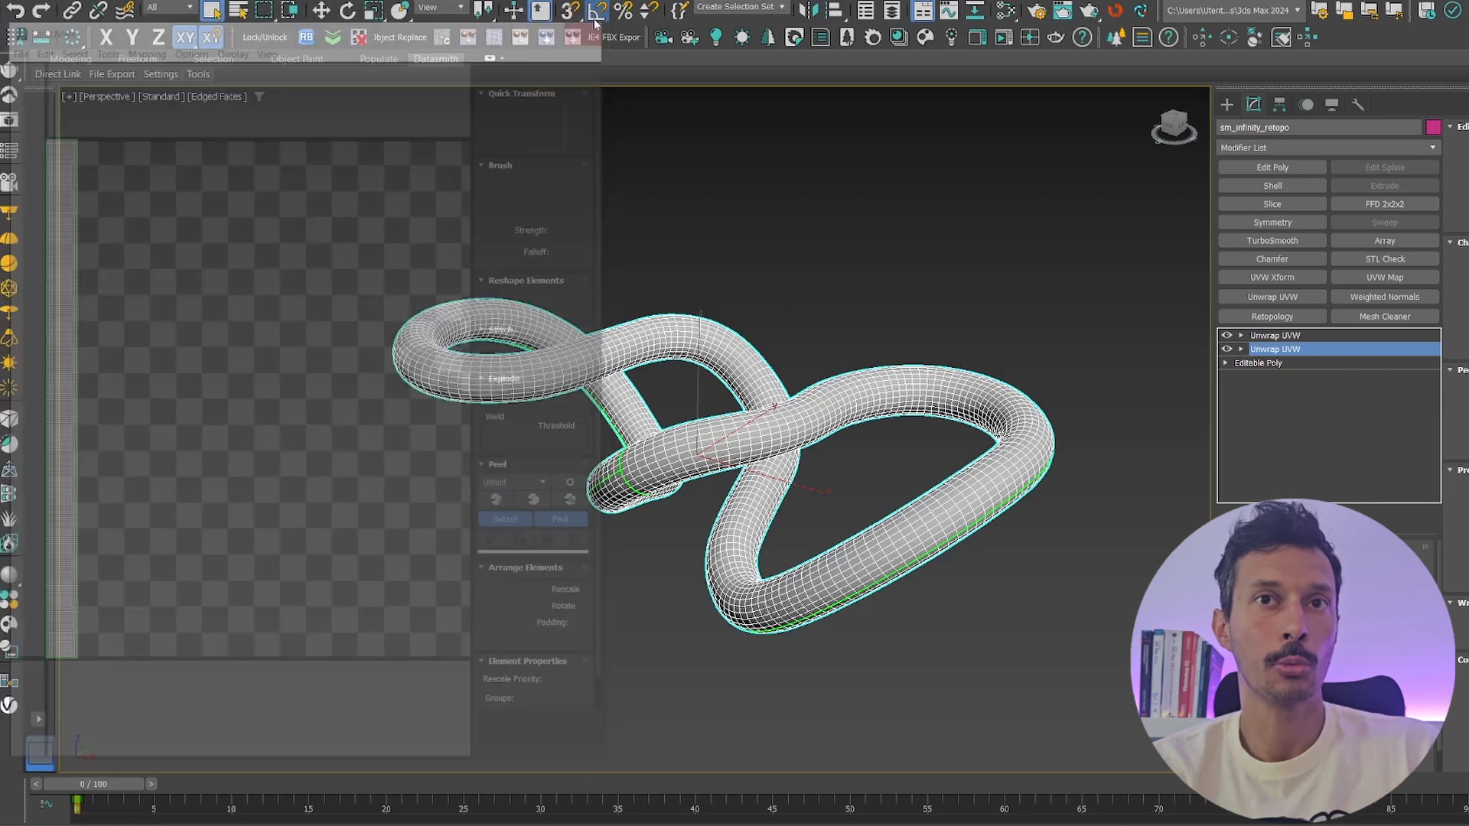
left_click(909, 326)
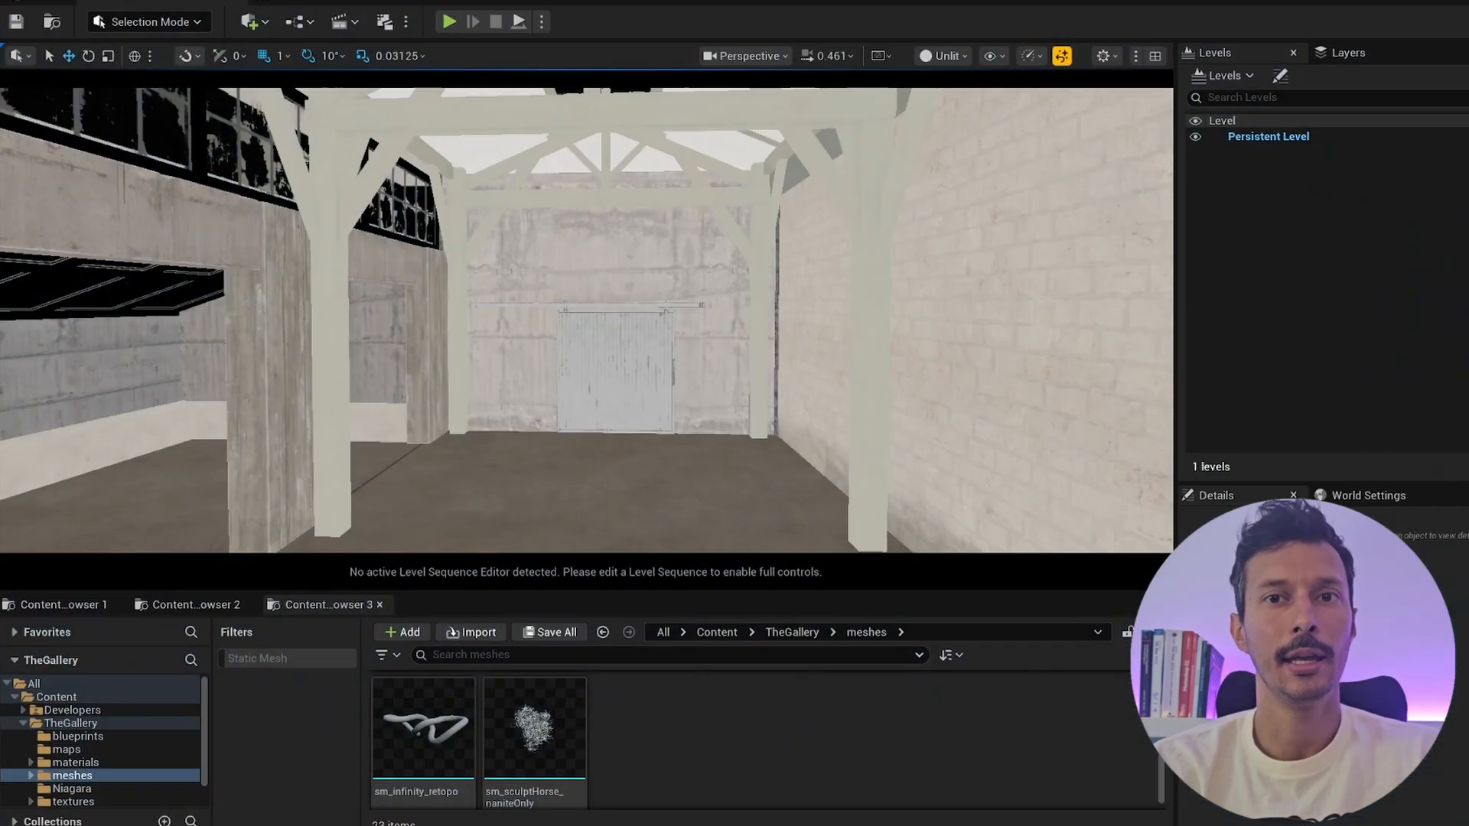
Switch to Unreal Engine and open the sm_infinity_retopo static mesh in a maximized editor window.
left_click(436, 761)
double_click(437, 761)
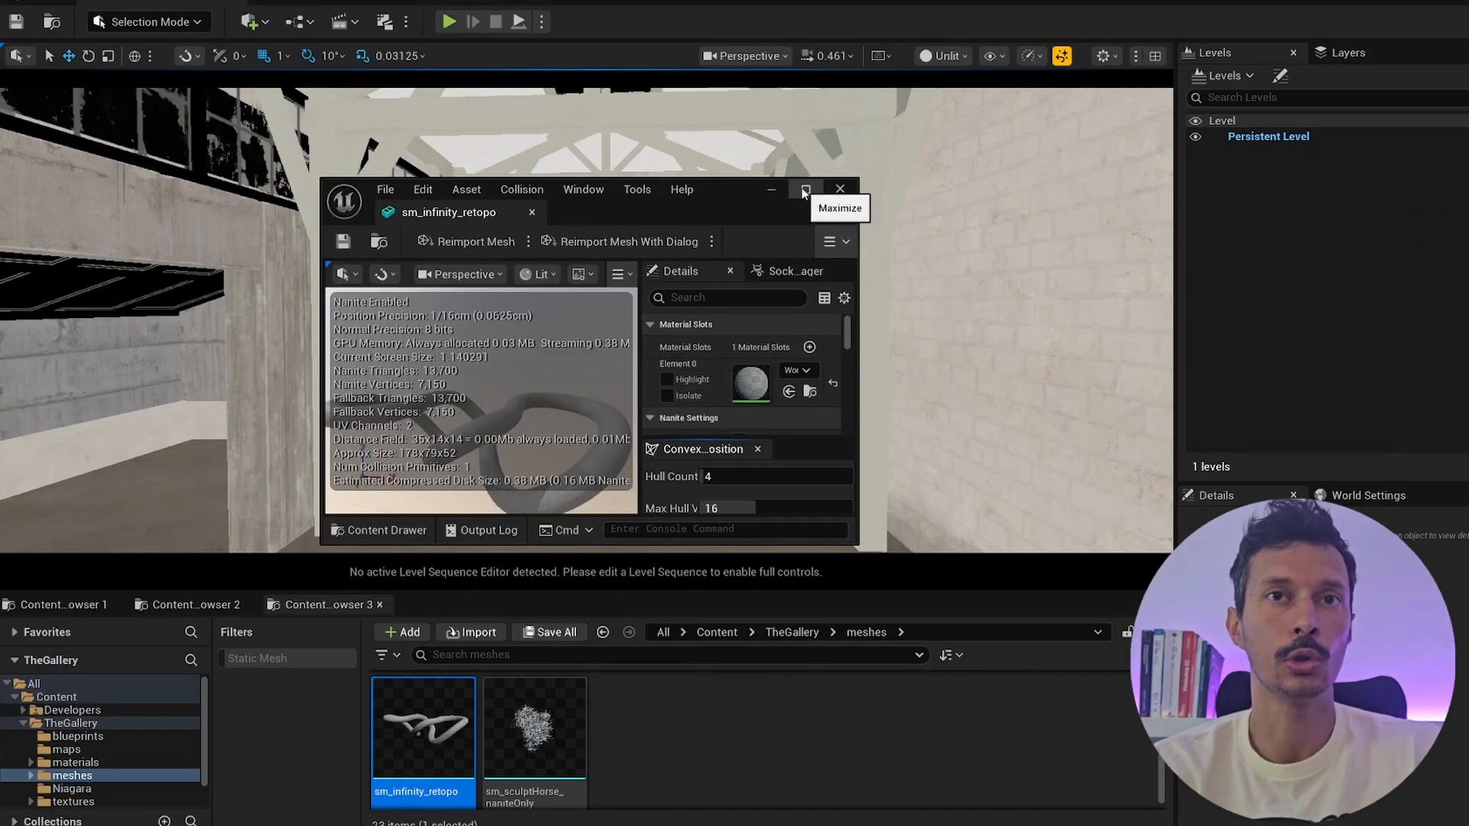
left_click(803, 191)
scroll(745, 218, "down", 4)
scroll(745, 218, "up", 1)
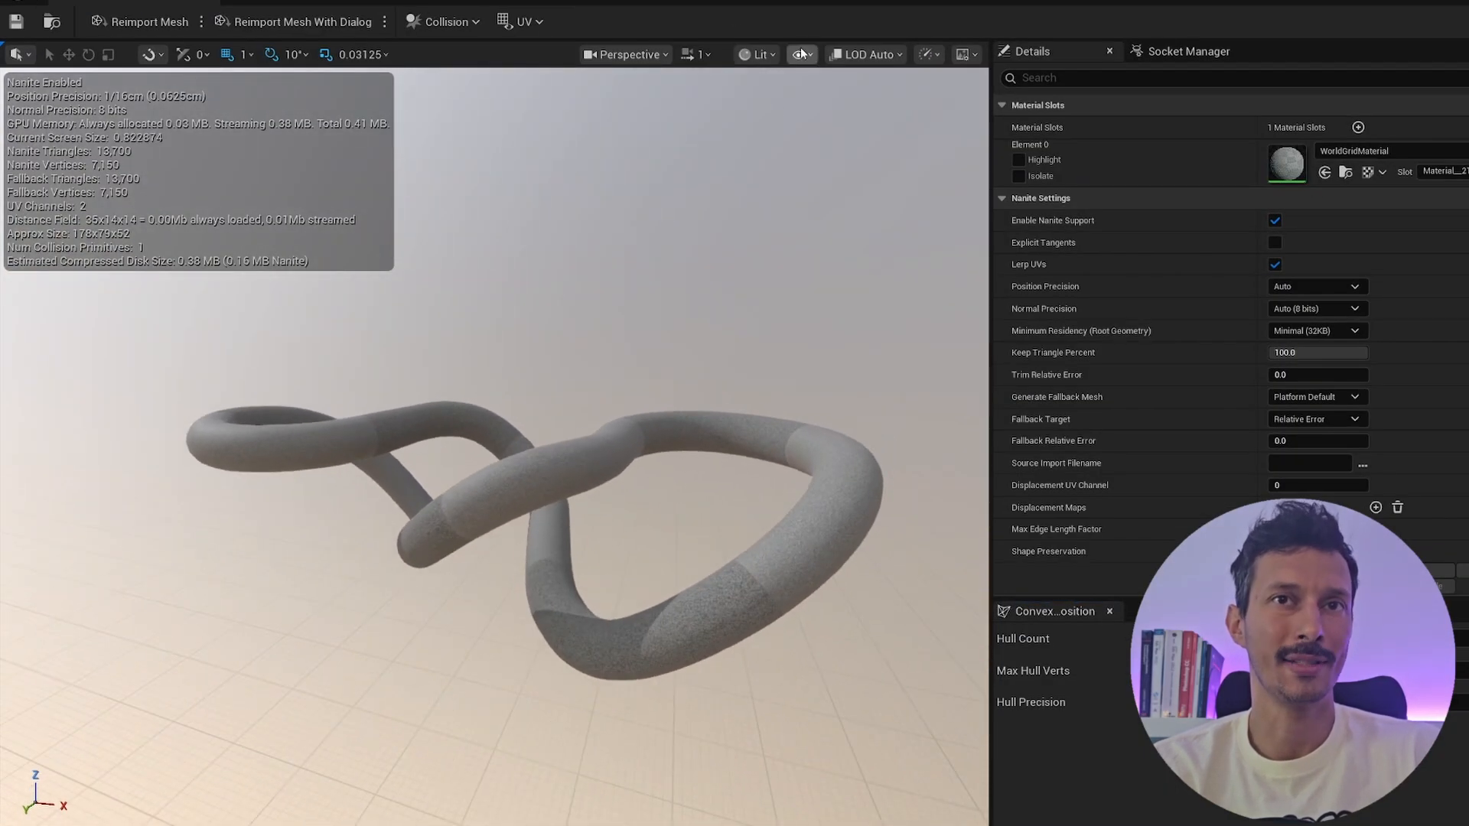
Display the mesh's UV Channel 0 and UV Channel 1 layouts in turn and hide the UV overlay.
left_click(543, 23)
left_click(543, 75)
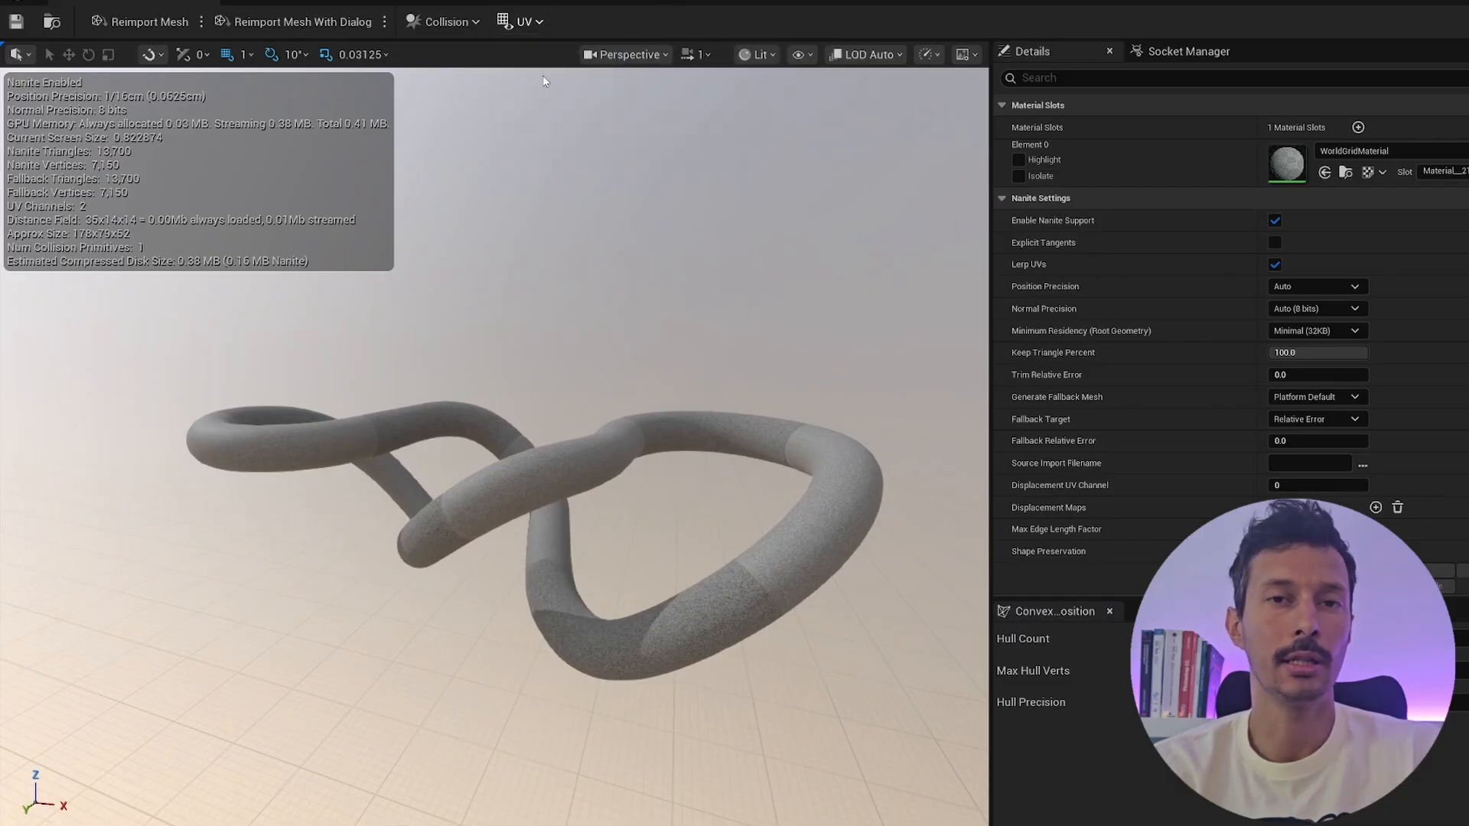
left_click(526, 21)
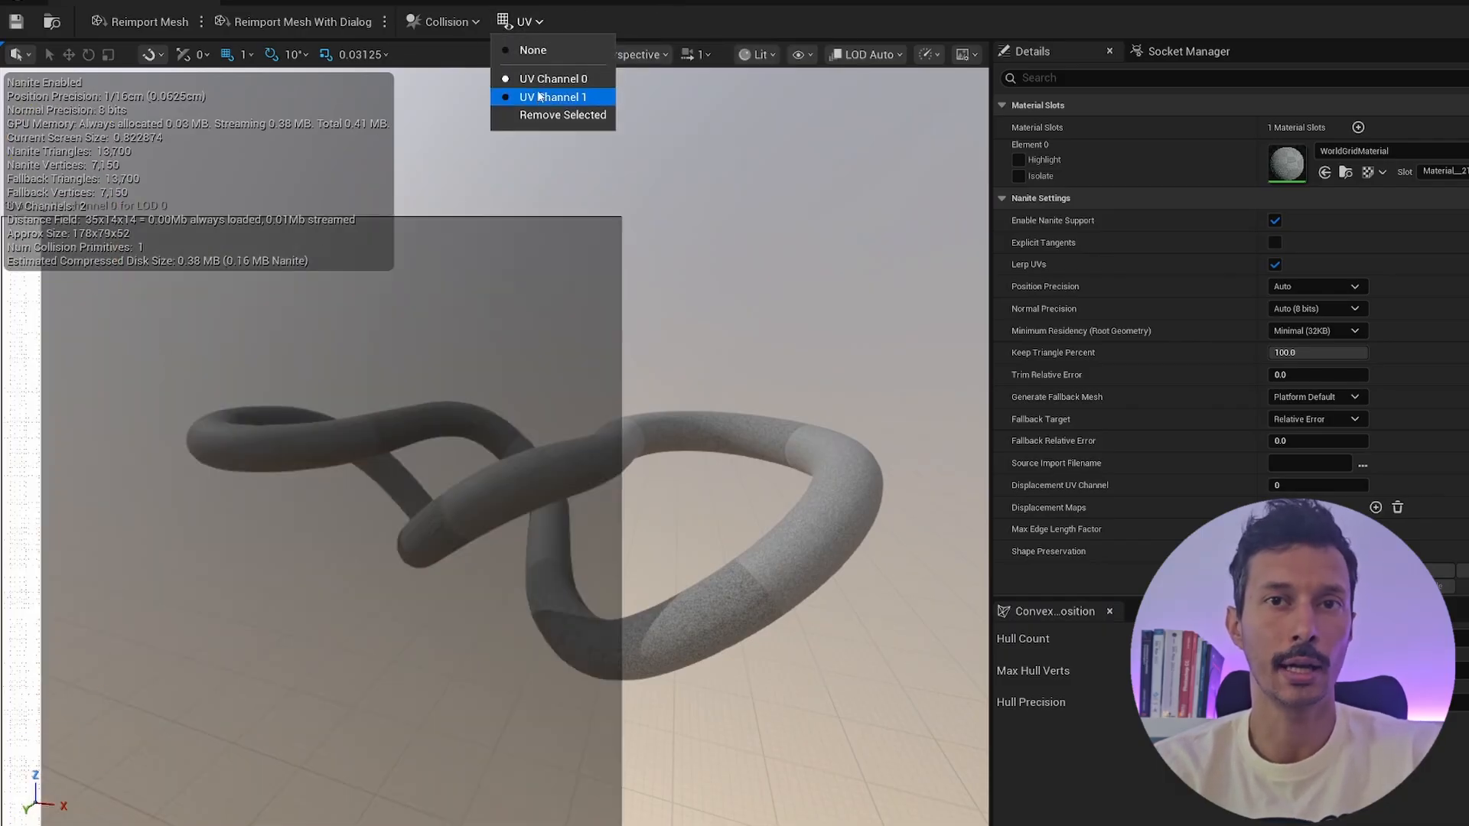
left_click(537, 97)
left_click(540, 22)
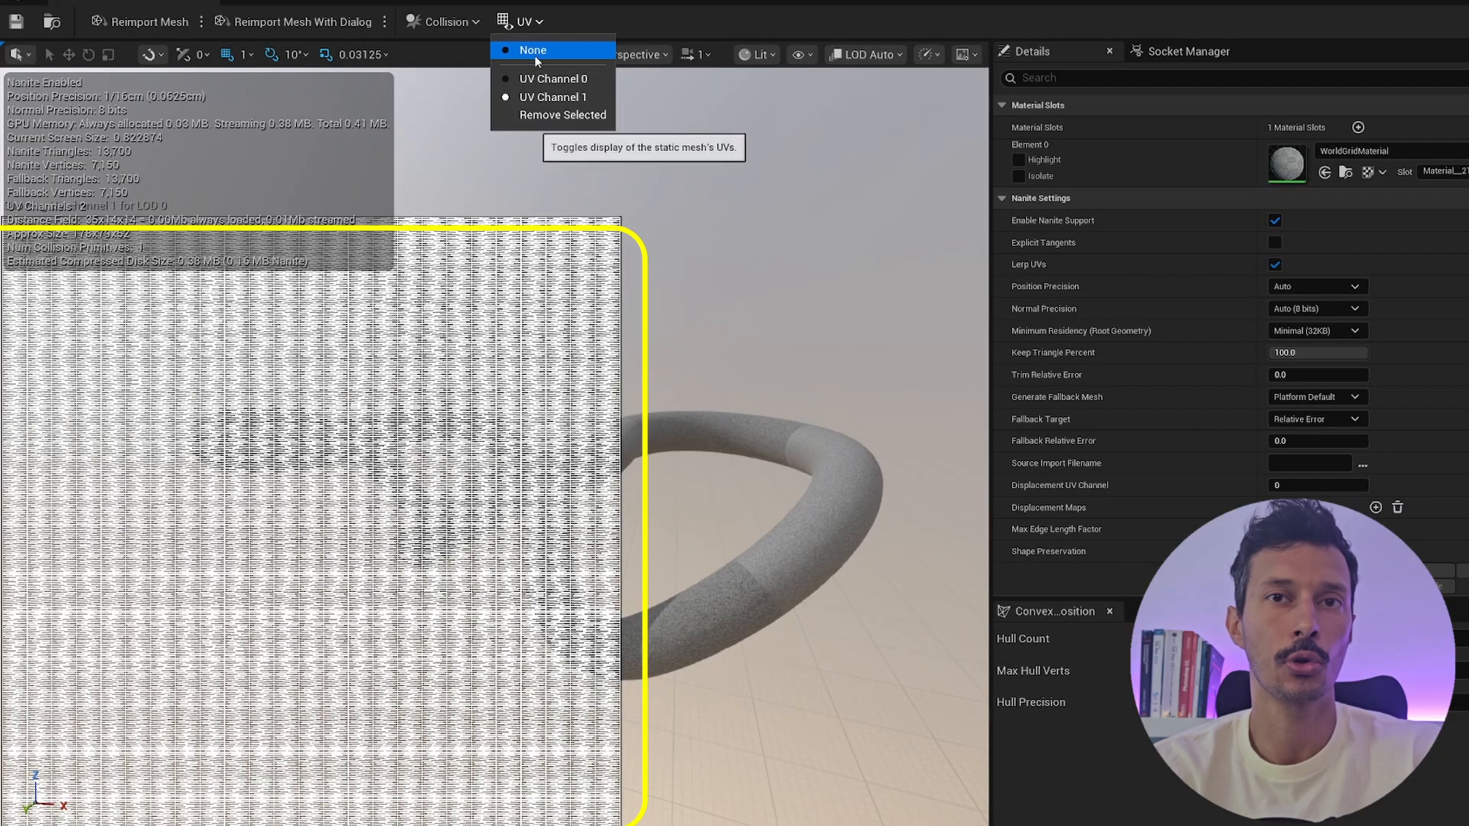
left_click(535, 54)
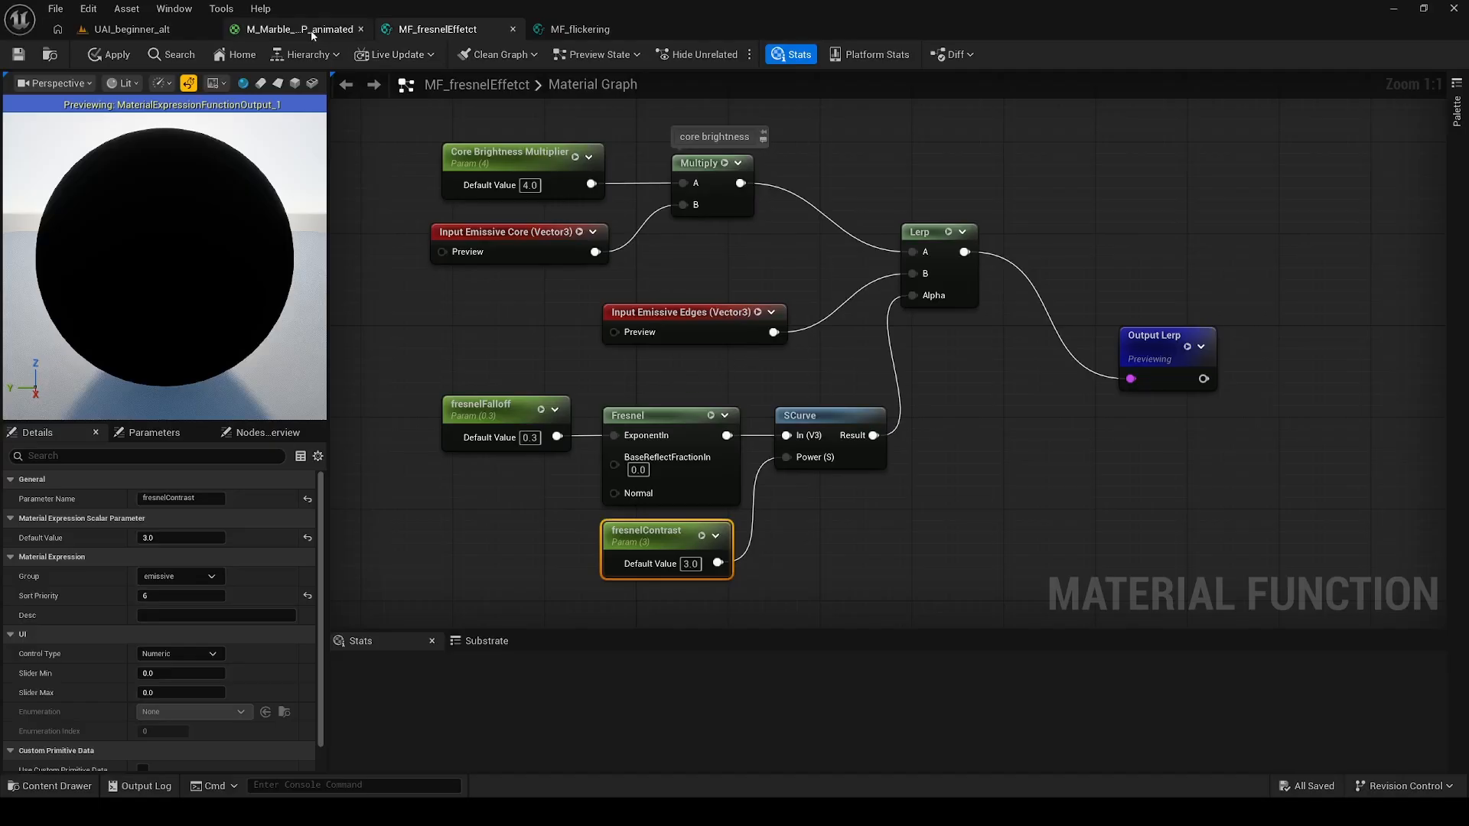
Return to the M_Marble_MFP_animated graph and examine its overall layout and the Substrate Slab's connection to Front Material.
left_click(312, 31)
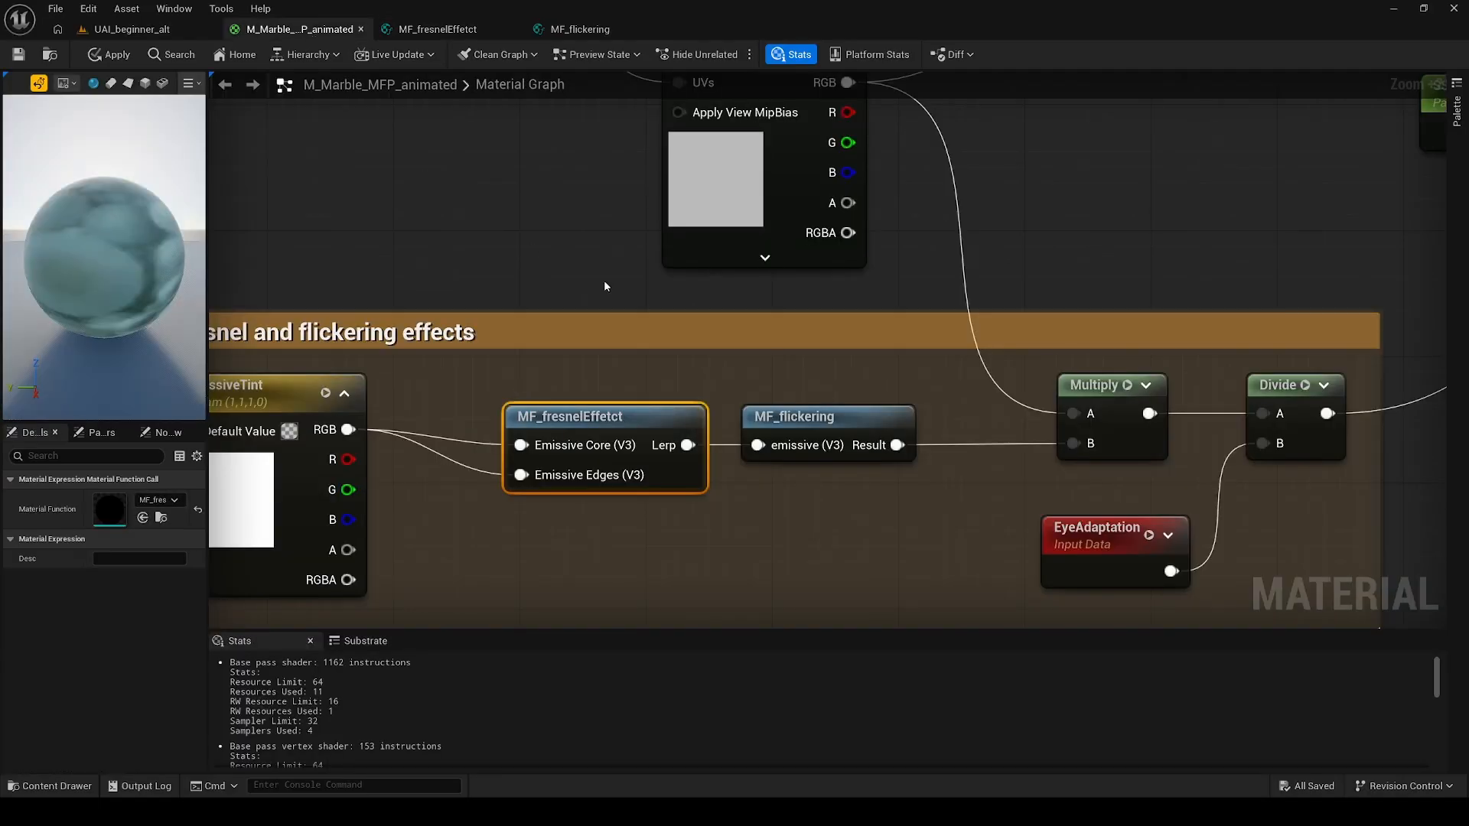
scroll(635, 350, "down", 3)
right_click_drag(877, 321, 821, 429)
scroll(820, 429, "down", 1)
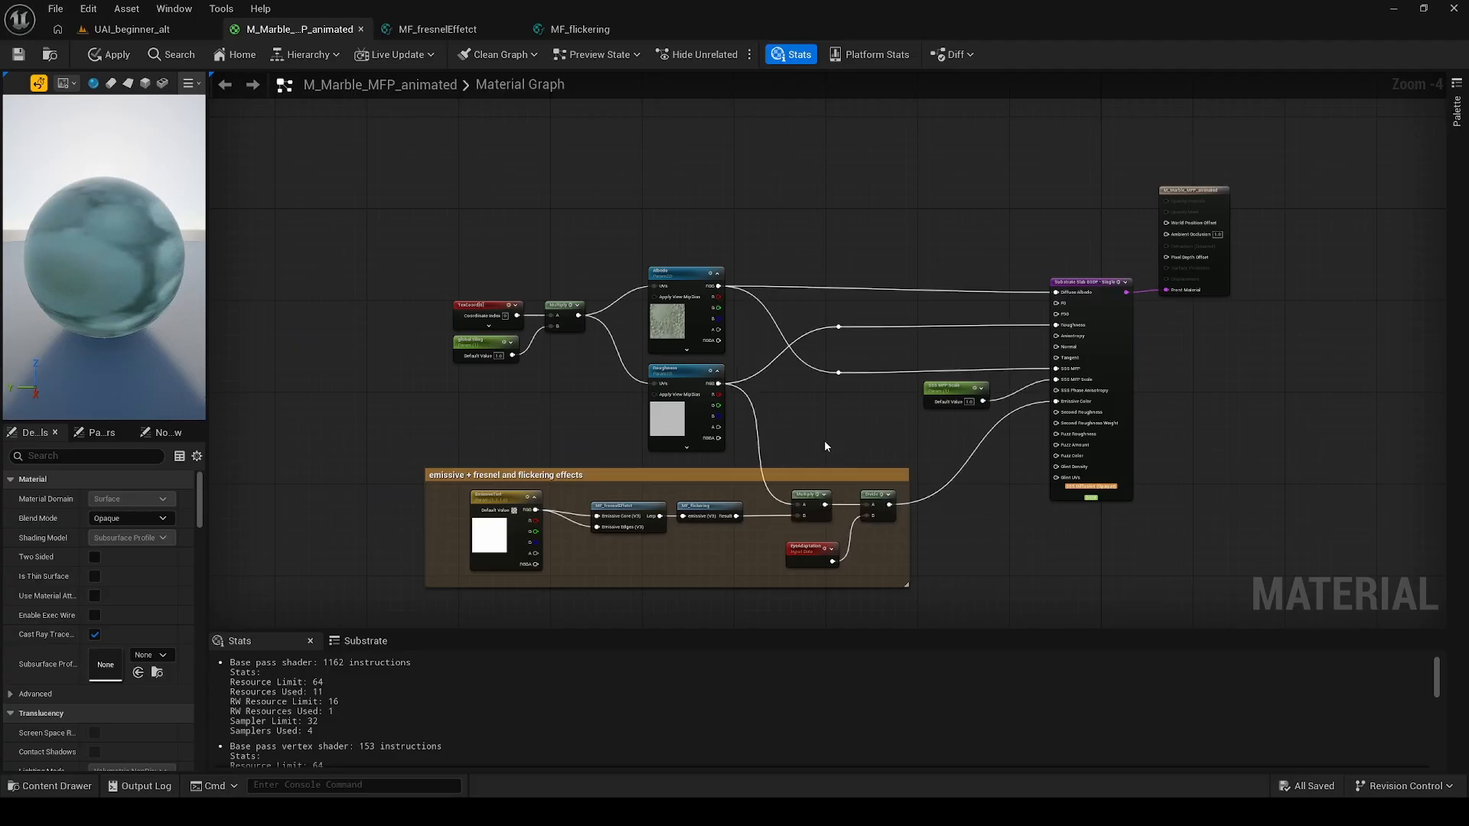
scroll(894, 435, "up", 1)
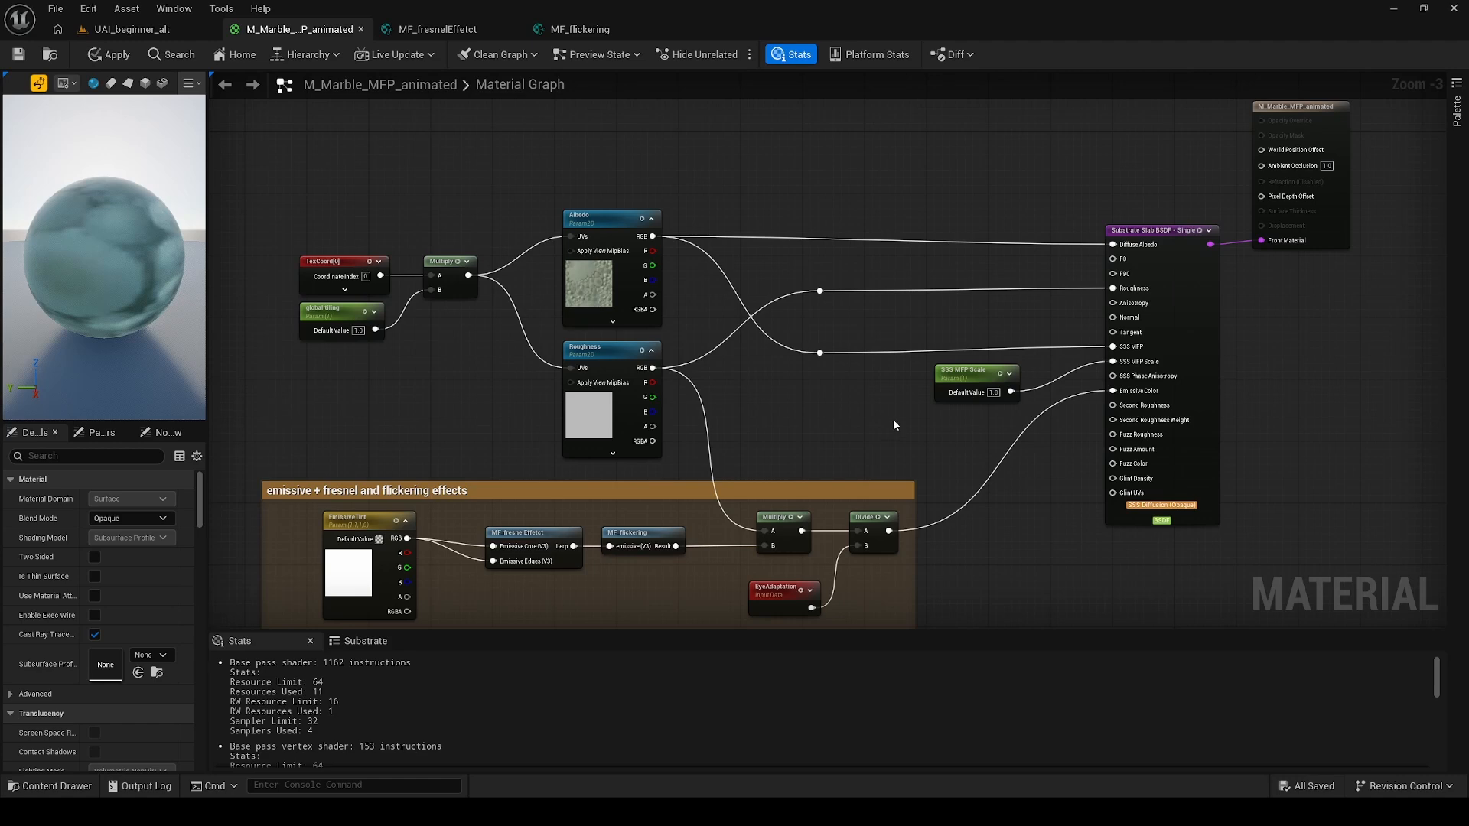
right_click_drag(879, 397, 802, 446)
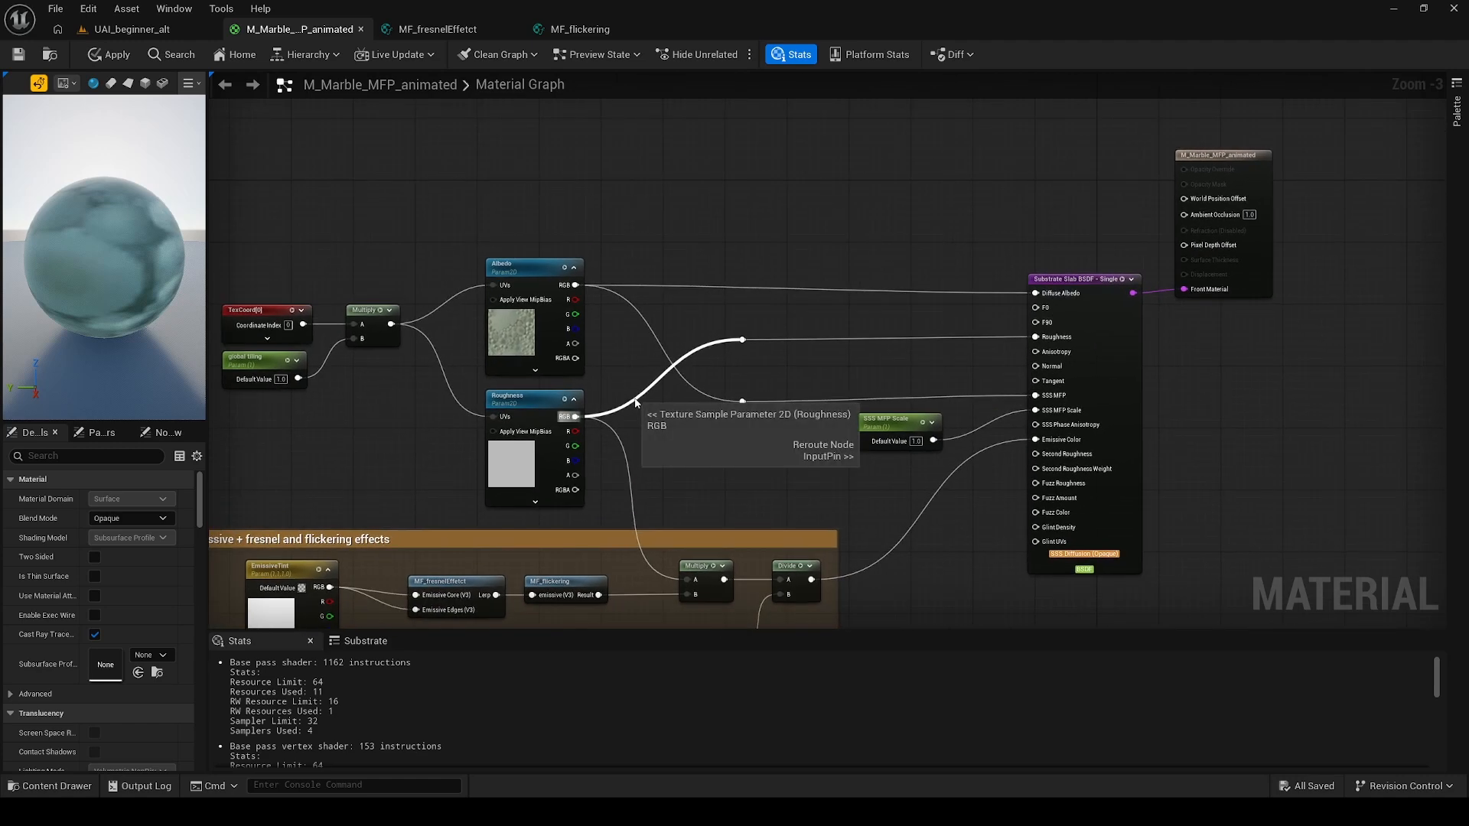
scroll(654, 413, "up", 3)
right_click_drag(654, 413, 373, 503)
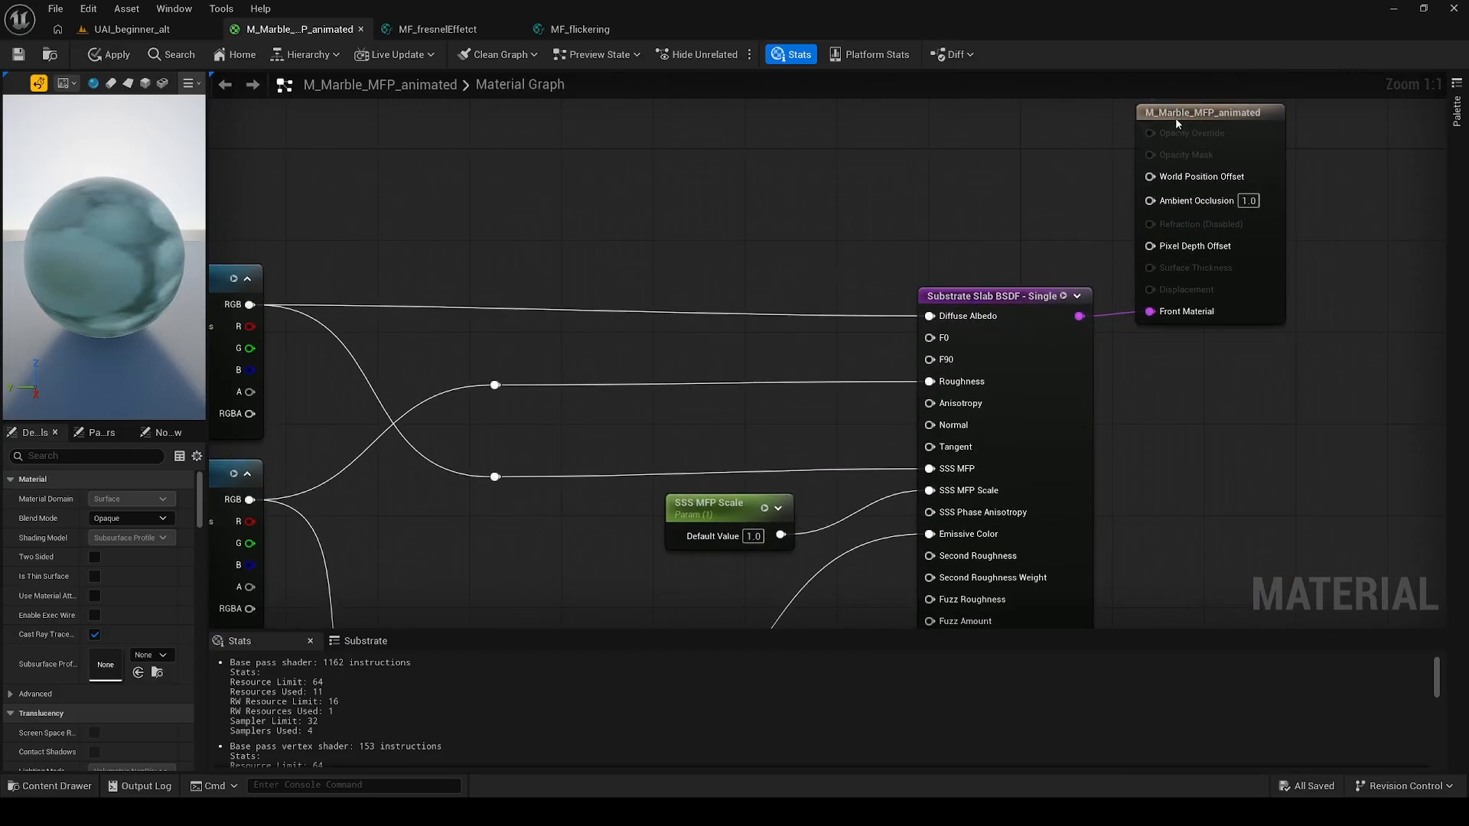
left_click_drag(1175, 122, 1186, 122)
left_click(994, 297)
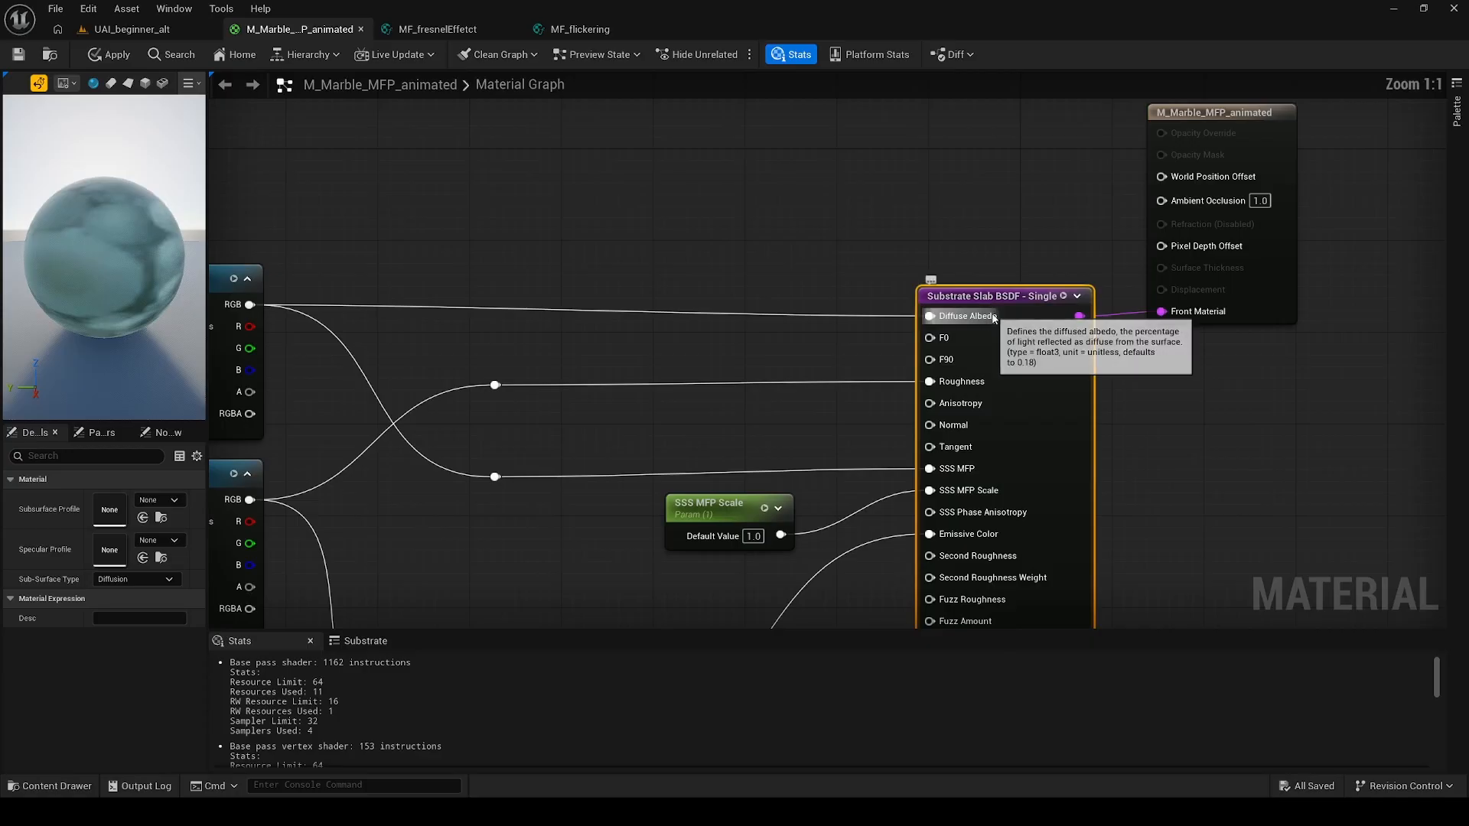
scroll(994, 318, "up", 4)
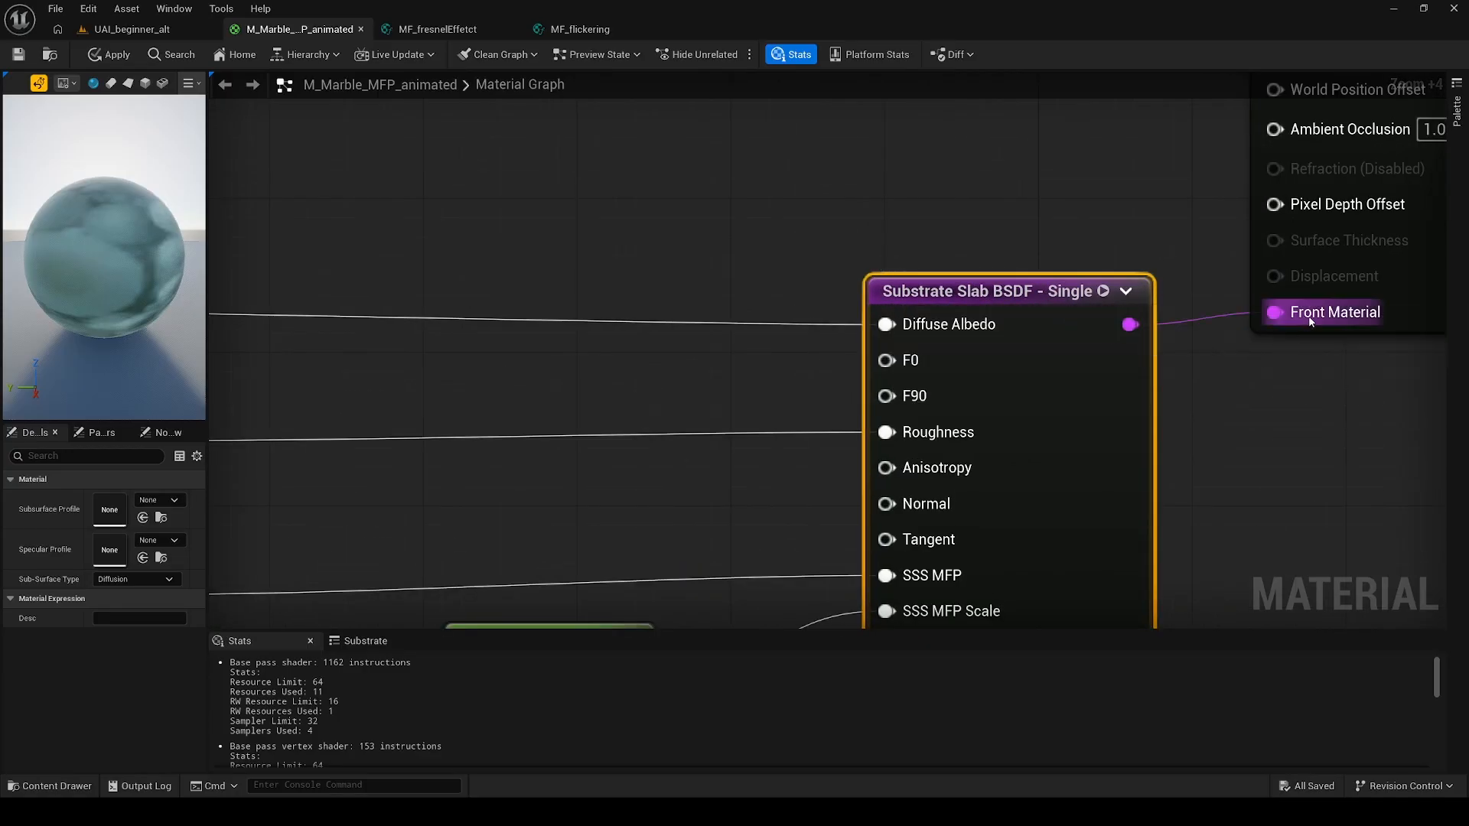
Examine the Albedo and Roughness connections, the SSS MFP Scale parameter, and the emissive group's Multiply, Divide and EyeAdaptation nodes.
scroll(1219, 351, "down", 5)
right_click_drag(725, 351, 969, 273)
scroll(671, 358, "up", 1)
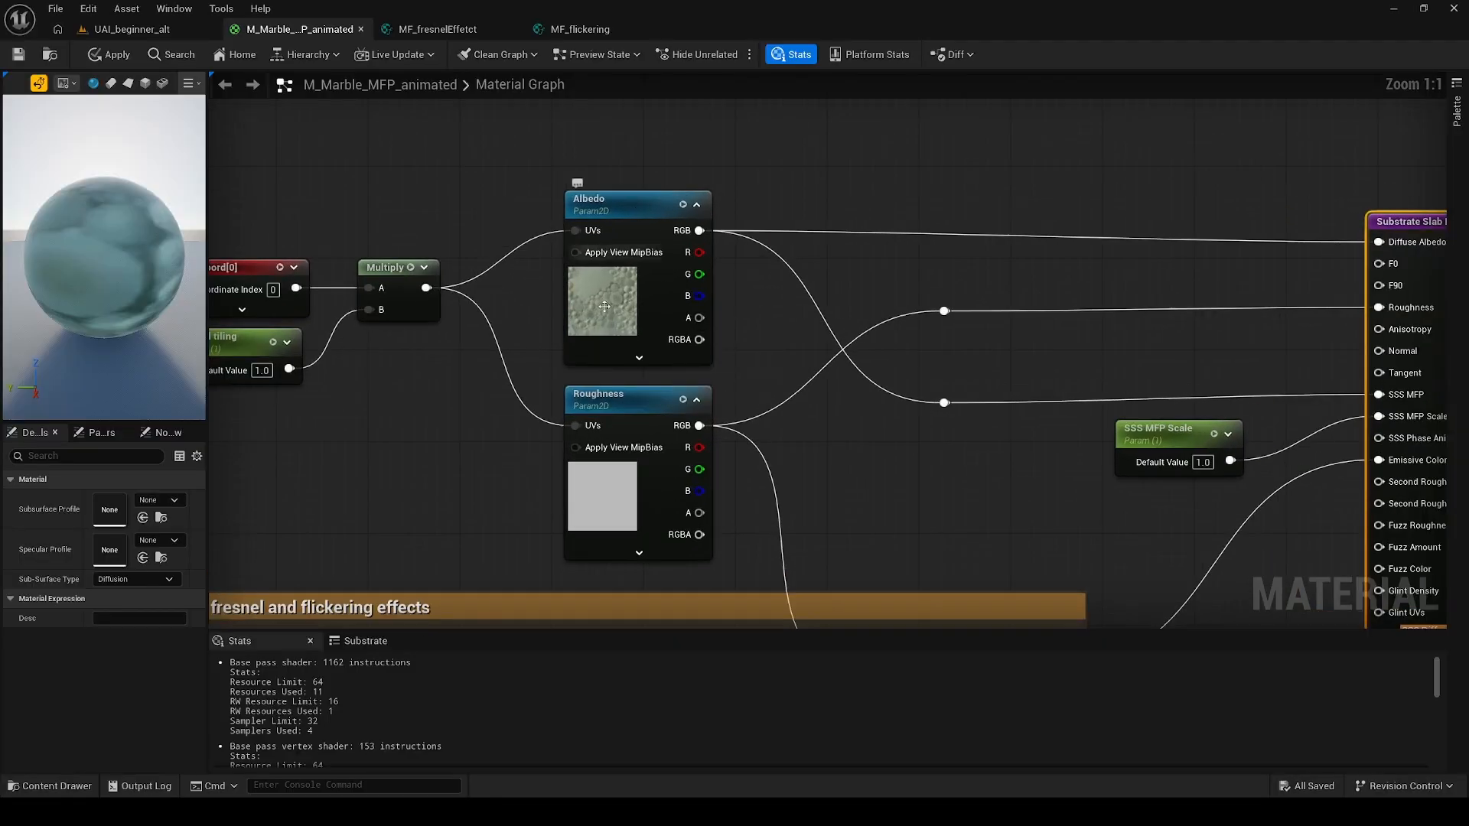
right_click_drag(939, 374, 718, 357)
scroll(1017, 480, "up", 4)
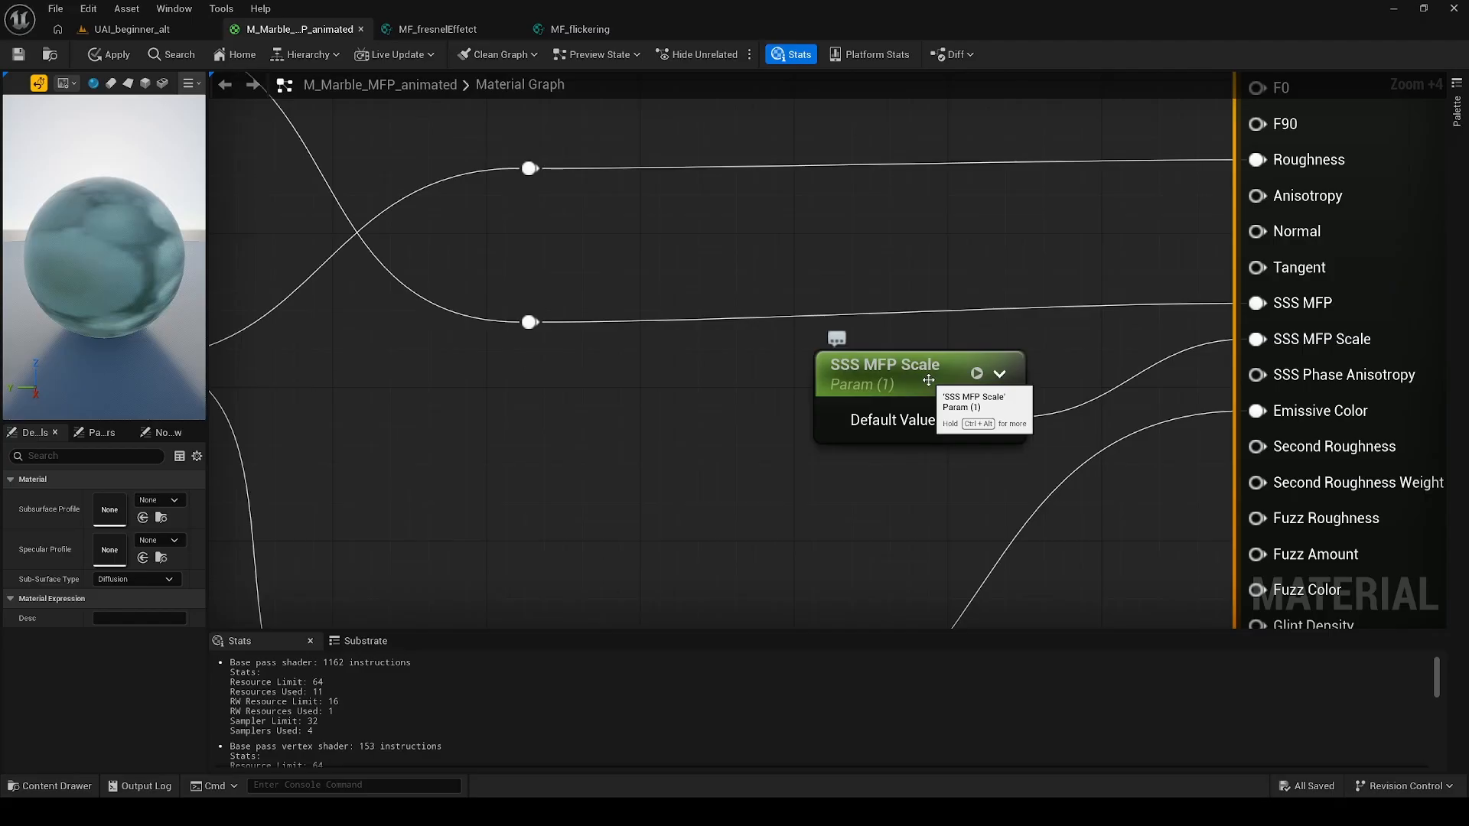
scroll(928, 380, "down", 4)
right_click_drag(771, 420, 1085, 236)
scroll(924, 370, "up", 2)
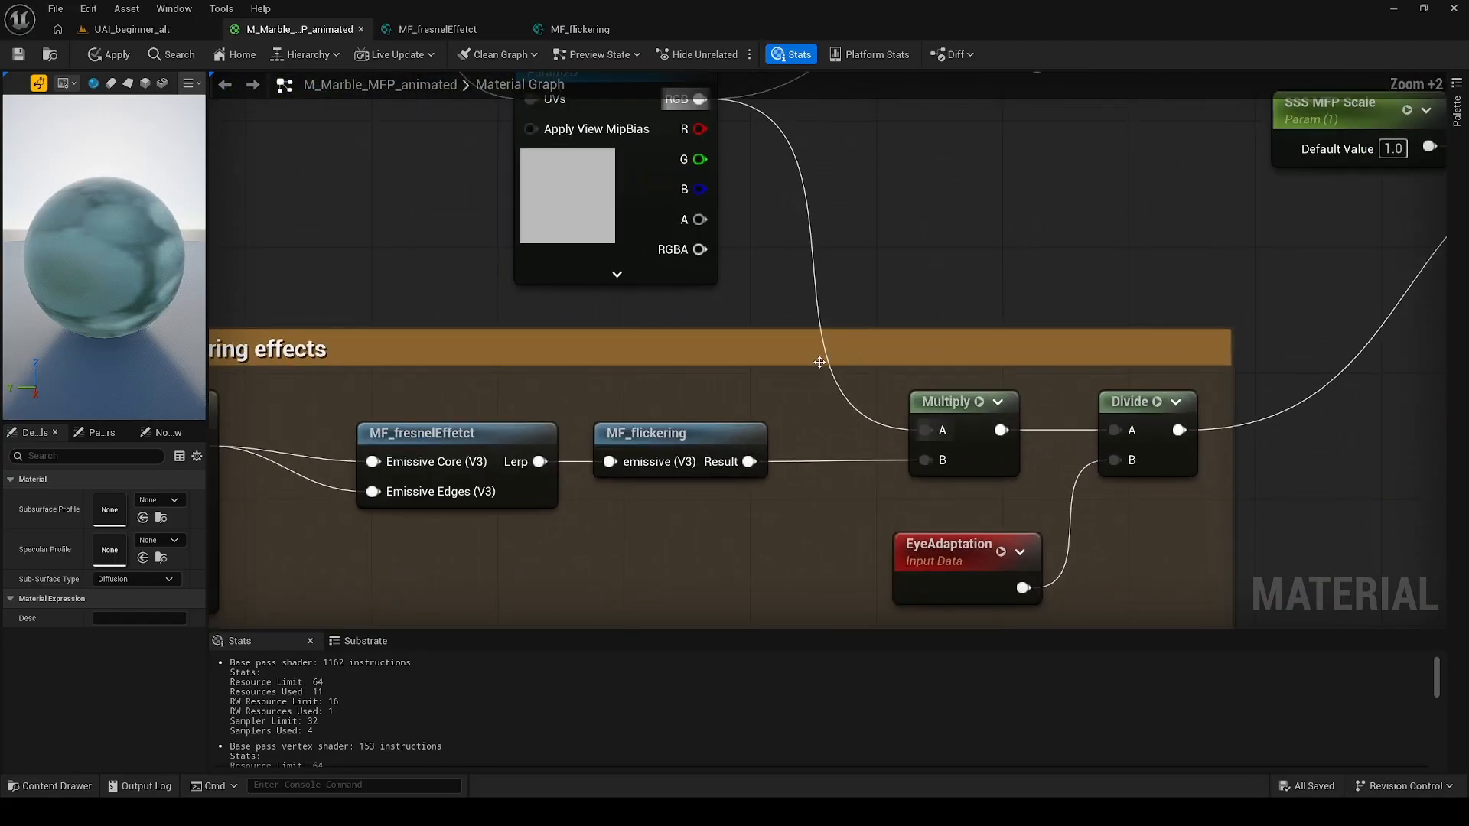
right_click_drag(819, 362, 968, 327)
right_click_drag(1251, 309, 1296, 265)
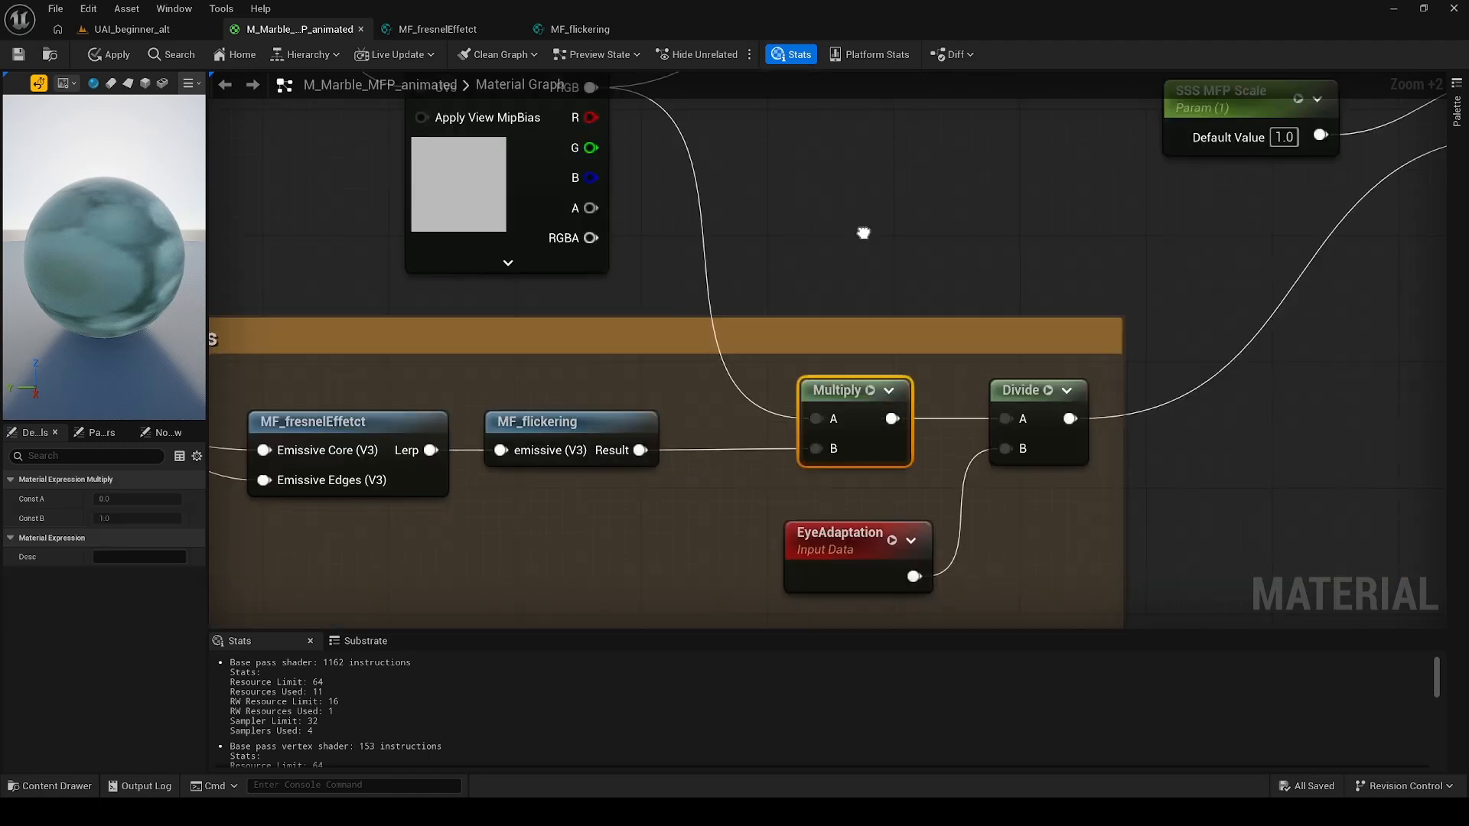
right_click_drag(862, 232, 639, 184)
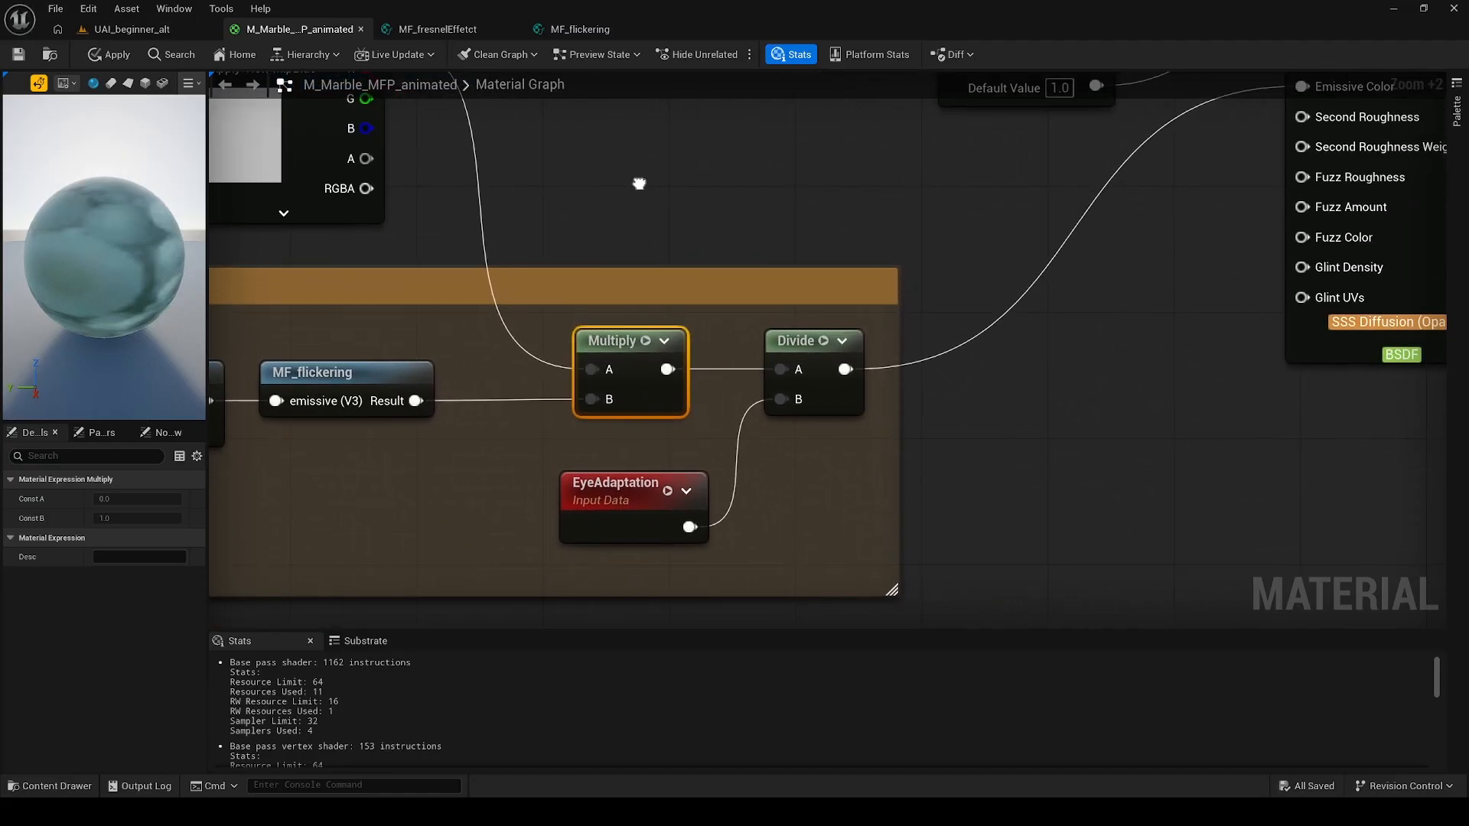
Insert a Multiply node between the Divide output and the Substrate Slab's Emissive Color, and start a wire from its B input.
right_click_drag(1132, 356, 912, 443)
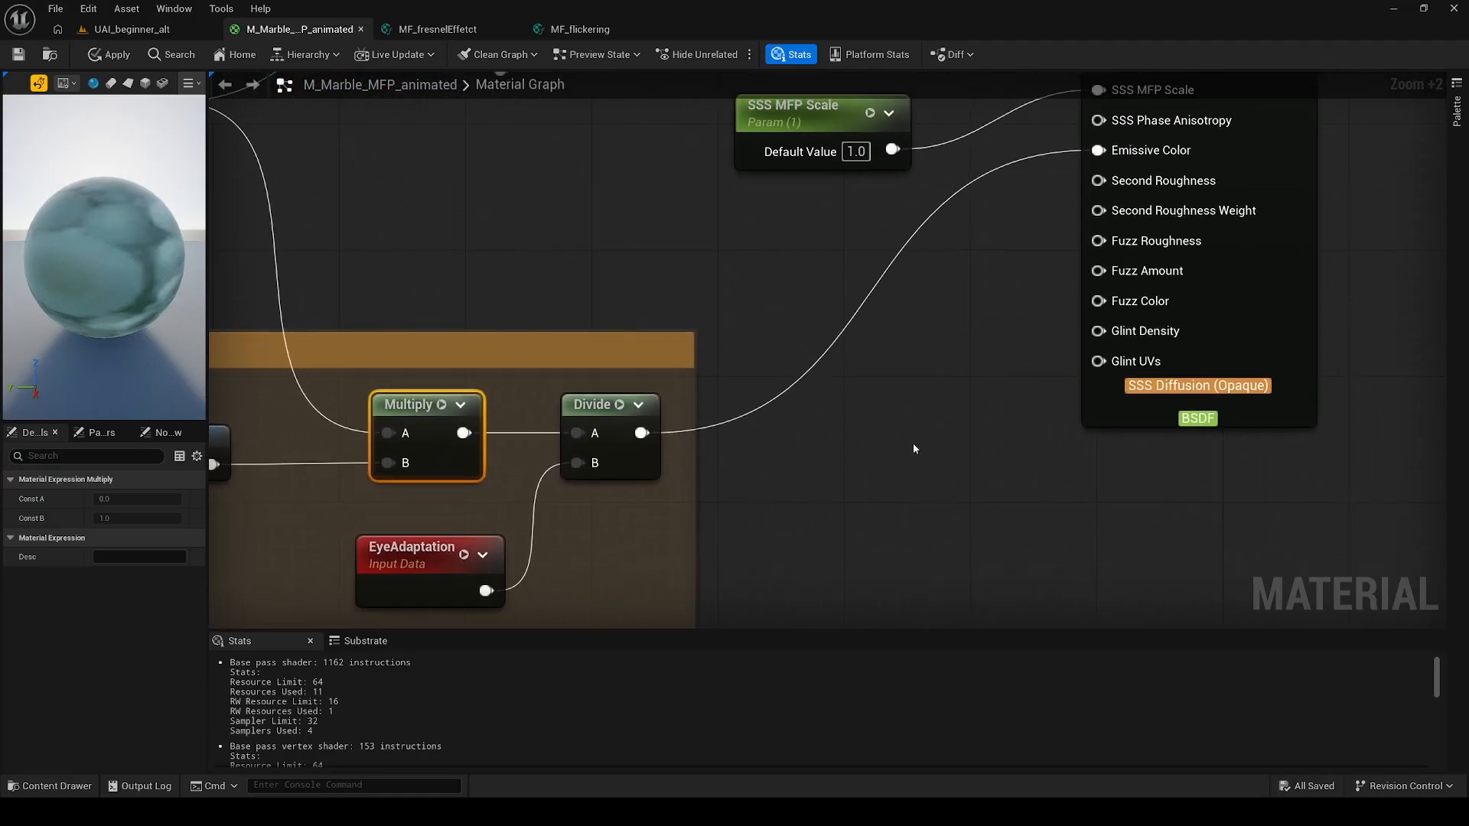
left_click_drag(656, 438, 813, 460)
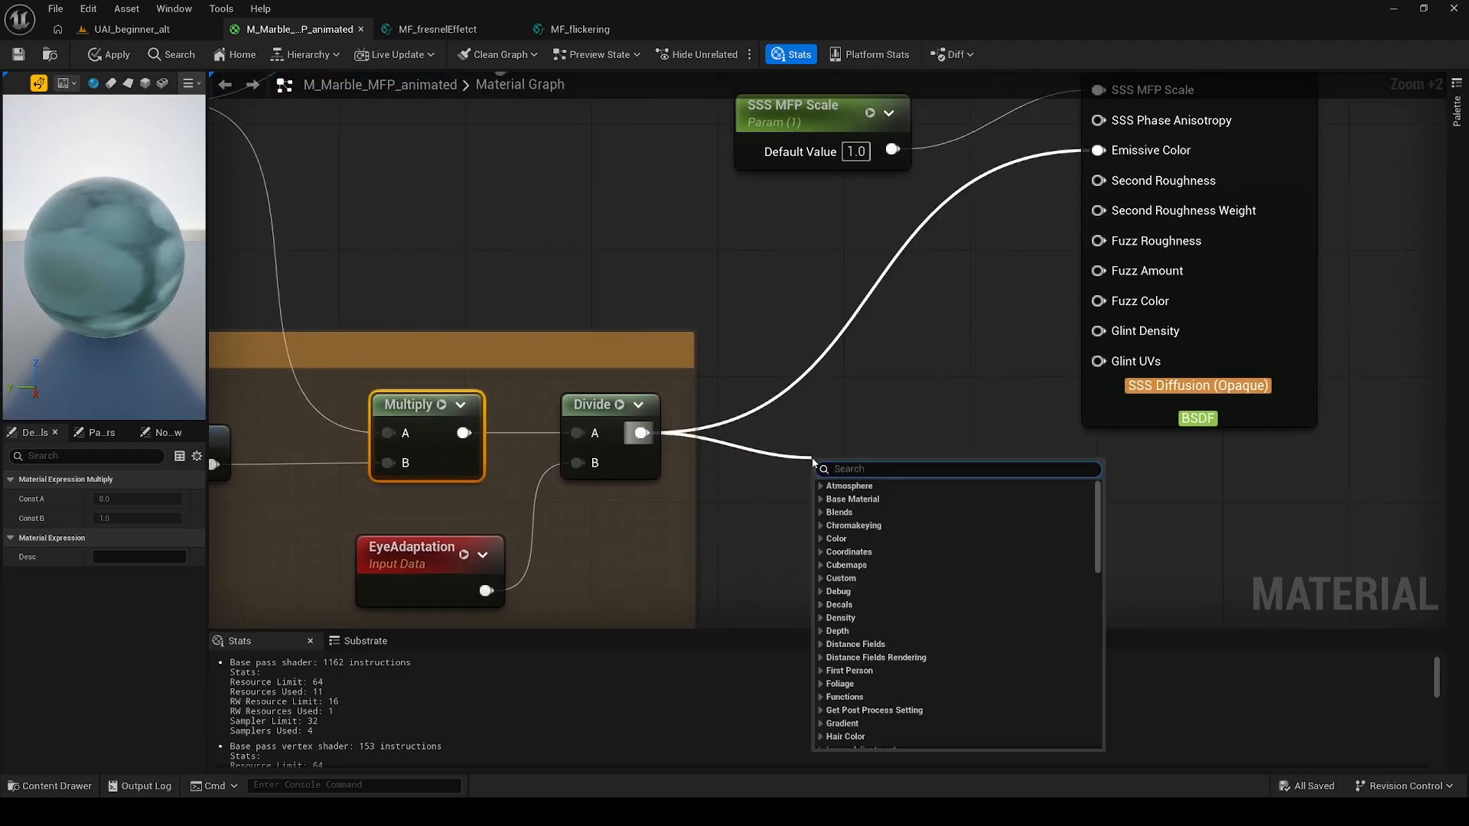
type("multi")
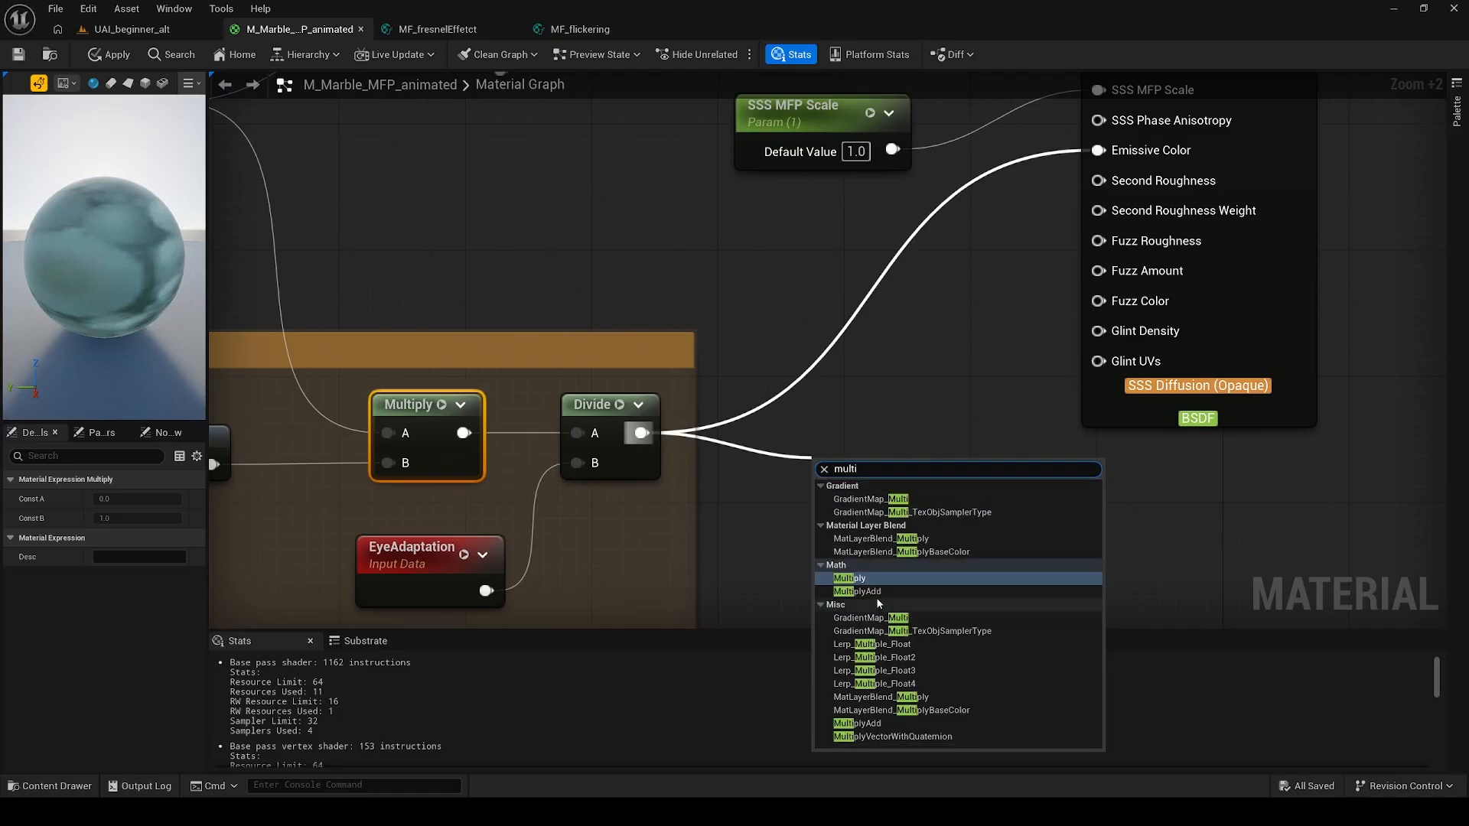
left_click(868, 581)
left_click_drag(887, 496, 1098, 150)
left_click_drag(858, 476, 936, 415)
right_click_drag(901, 433, 899, 251)
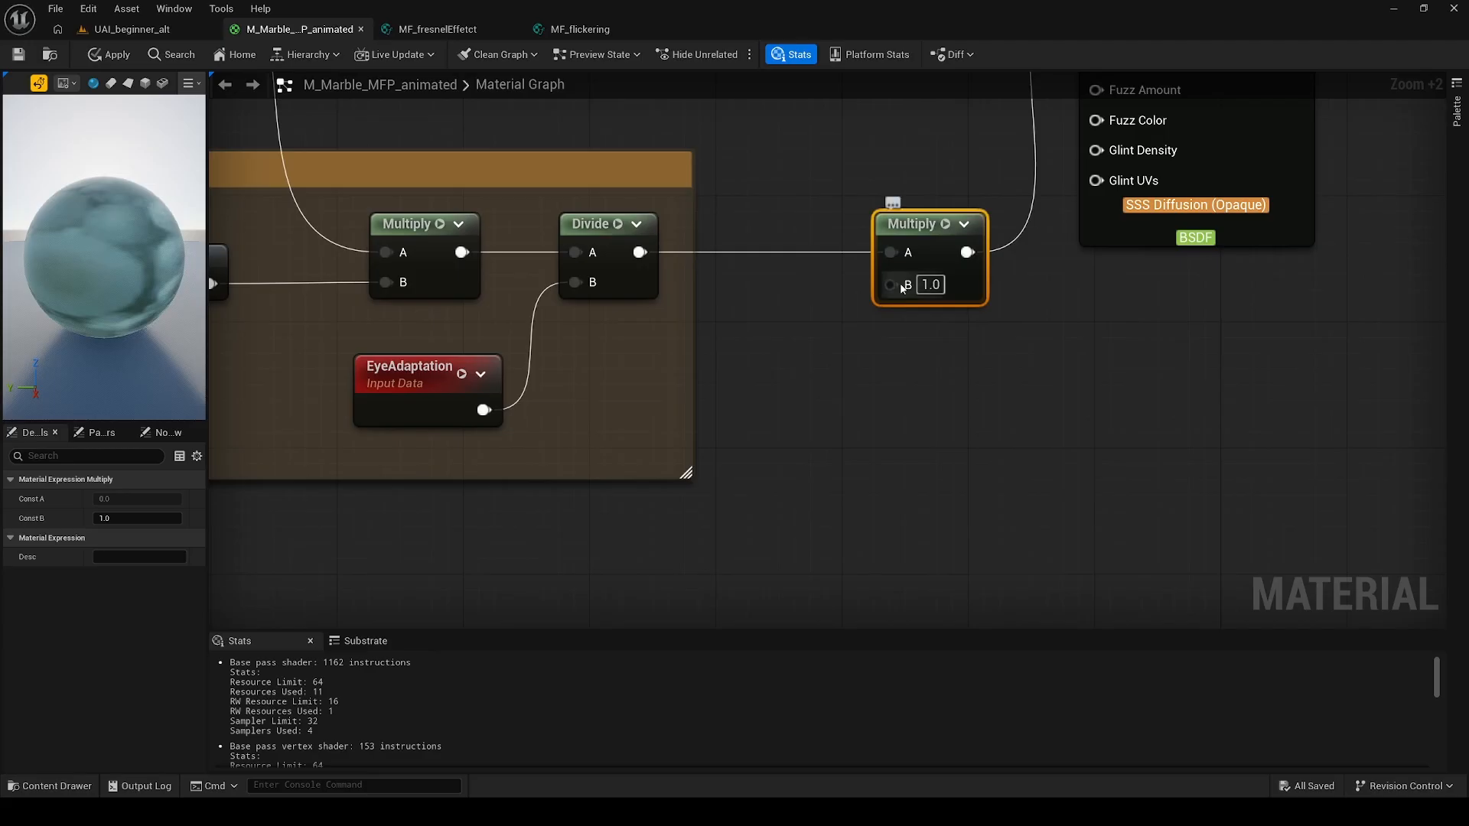
left_click_drag(891, 284, 777, 400)
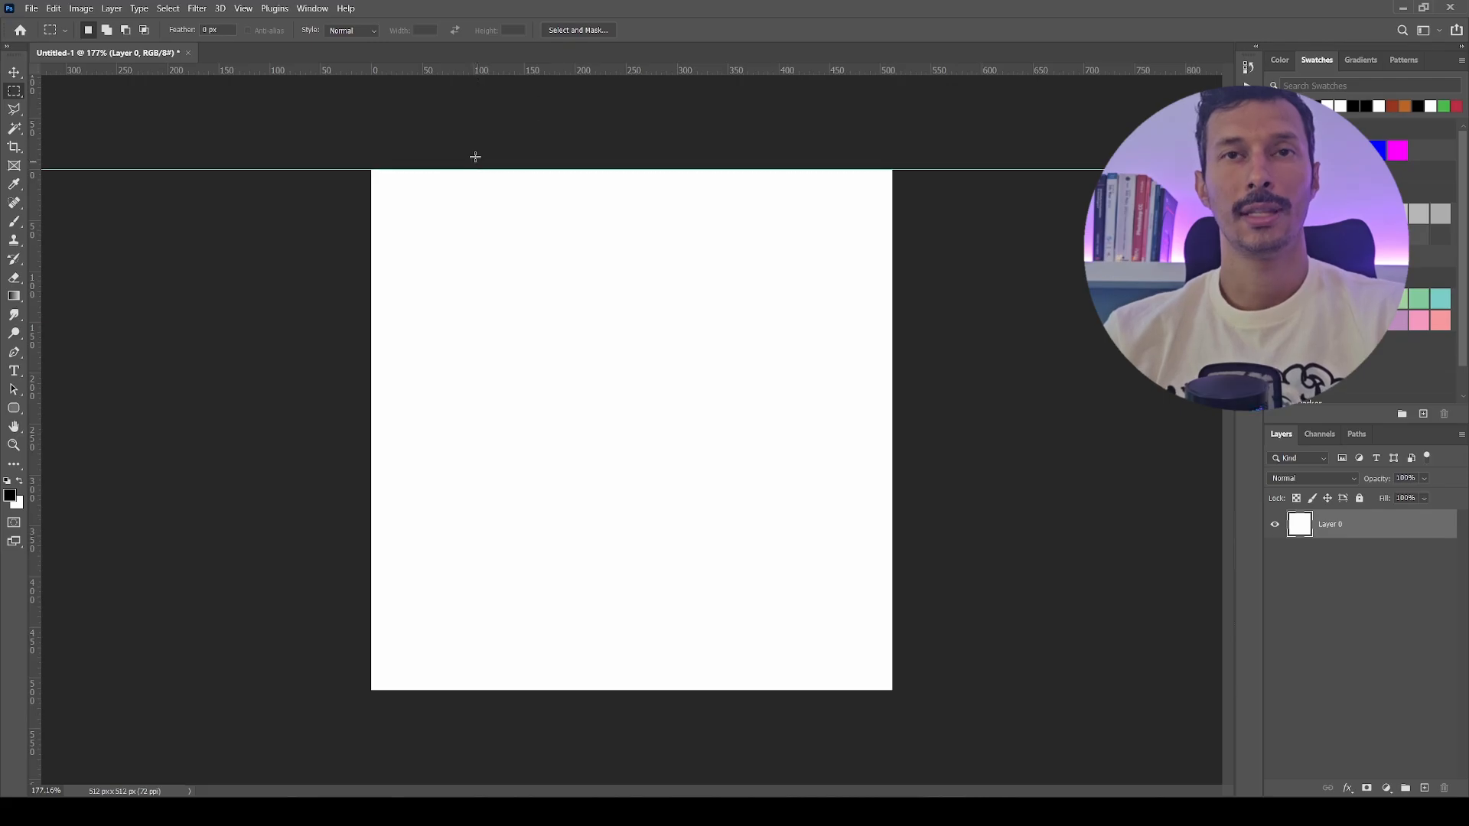
In Photoshop, place horizontal guides at the canvas's bottom edge and middle, draw a reflected gradient from centre to top edge, and hide the guides.
left_click_drag(413, 88, 444, 683)
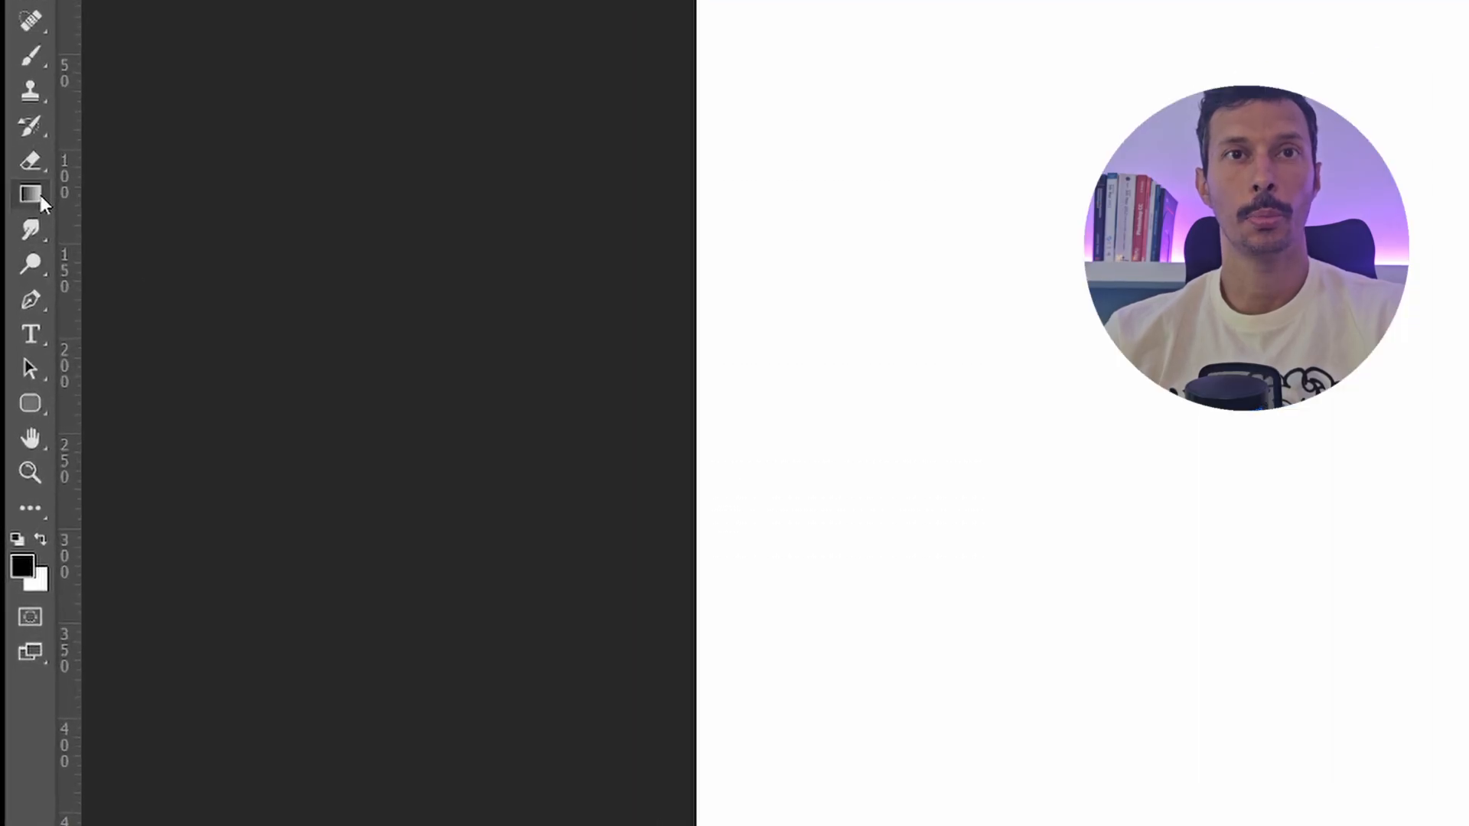
left_click(19, 296)
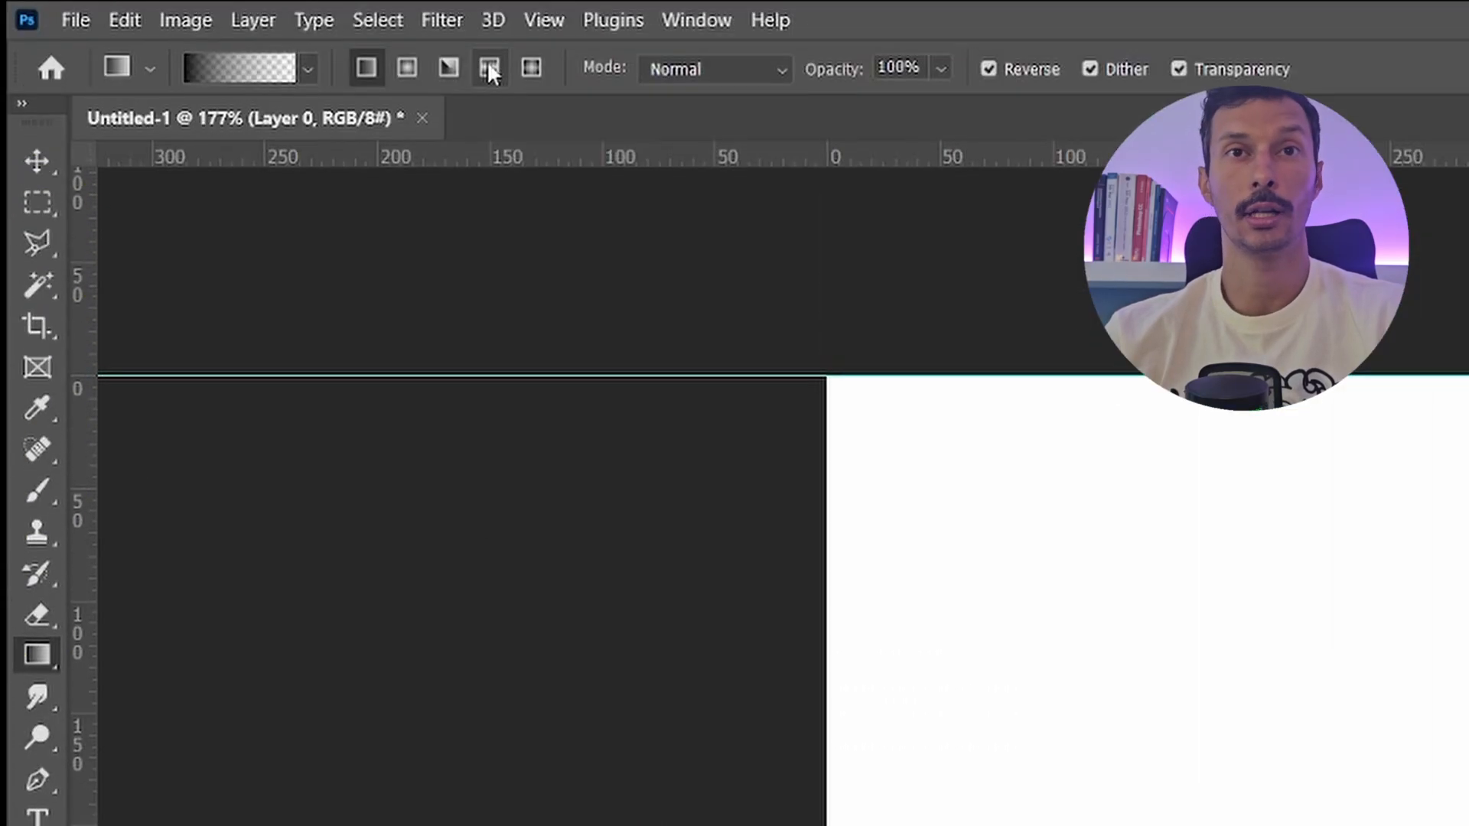
left_click(490, 69)
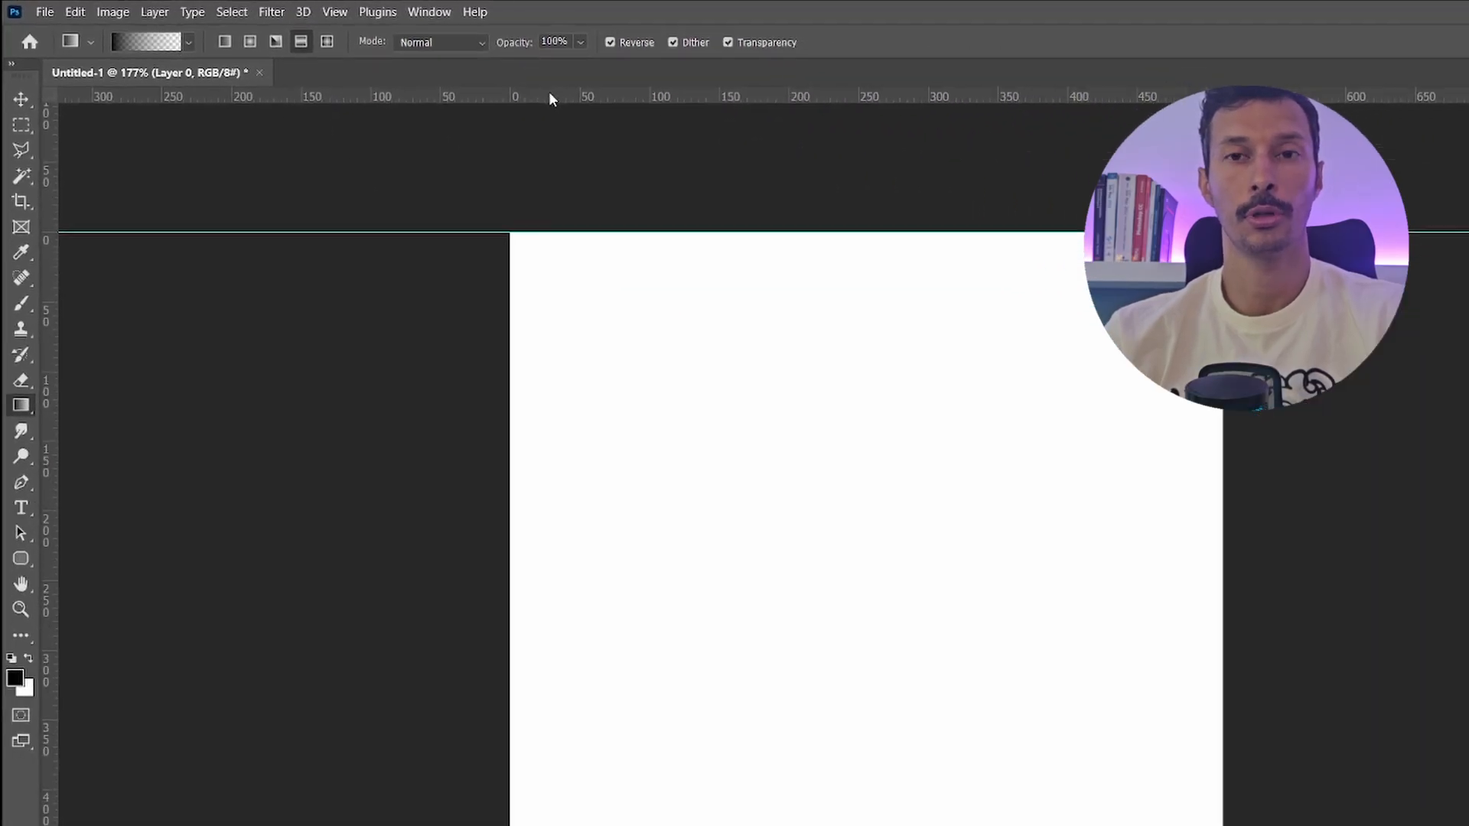
left_click_drag(549, 92, 611, 575)
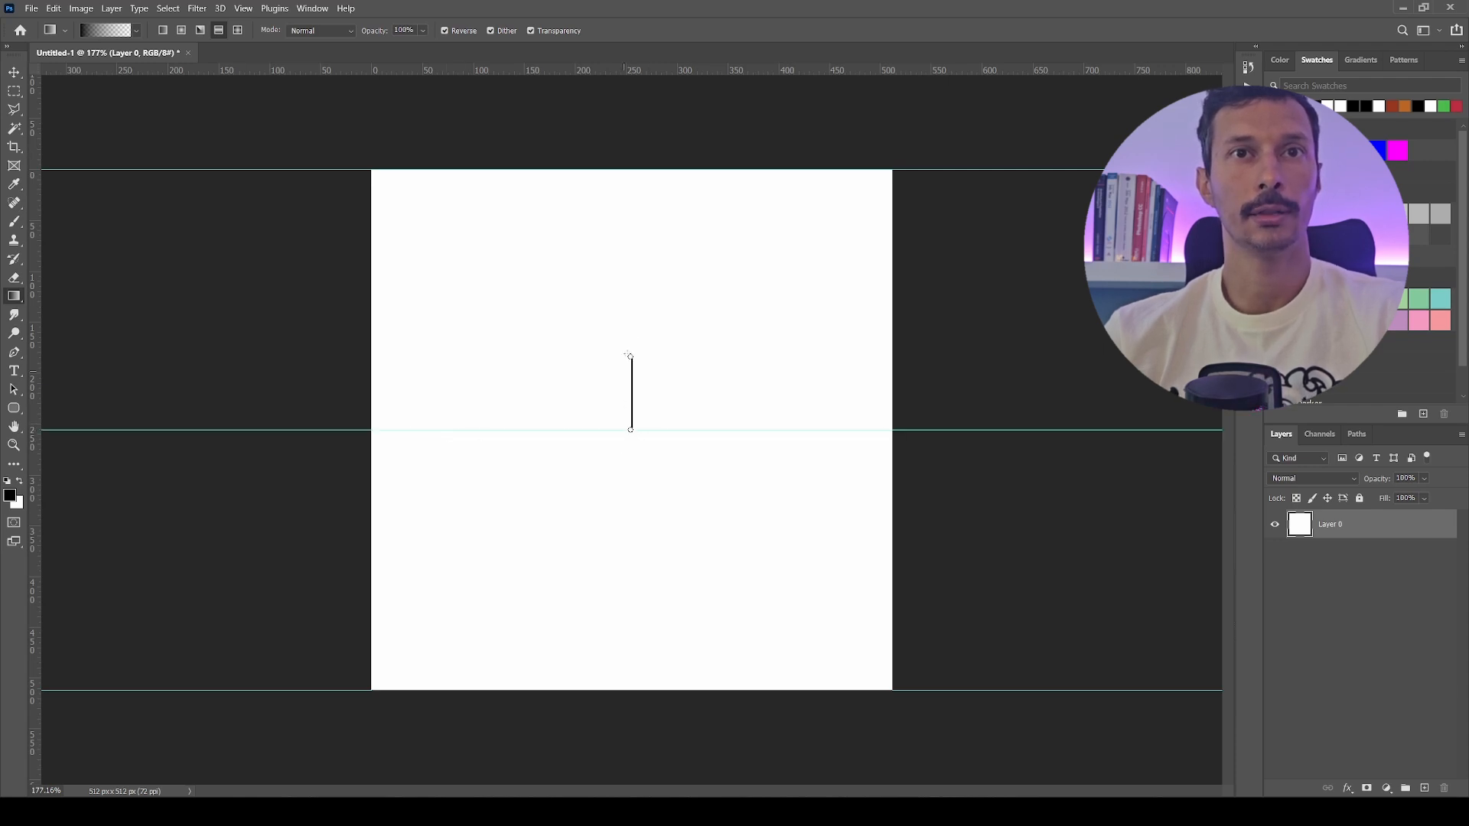
left_click_drag(632, 167, 633, 168)
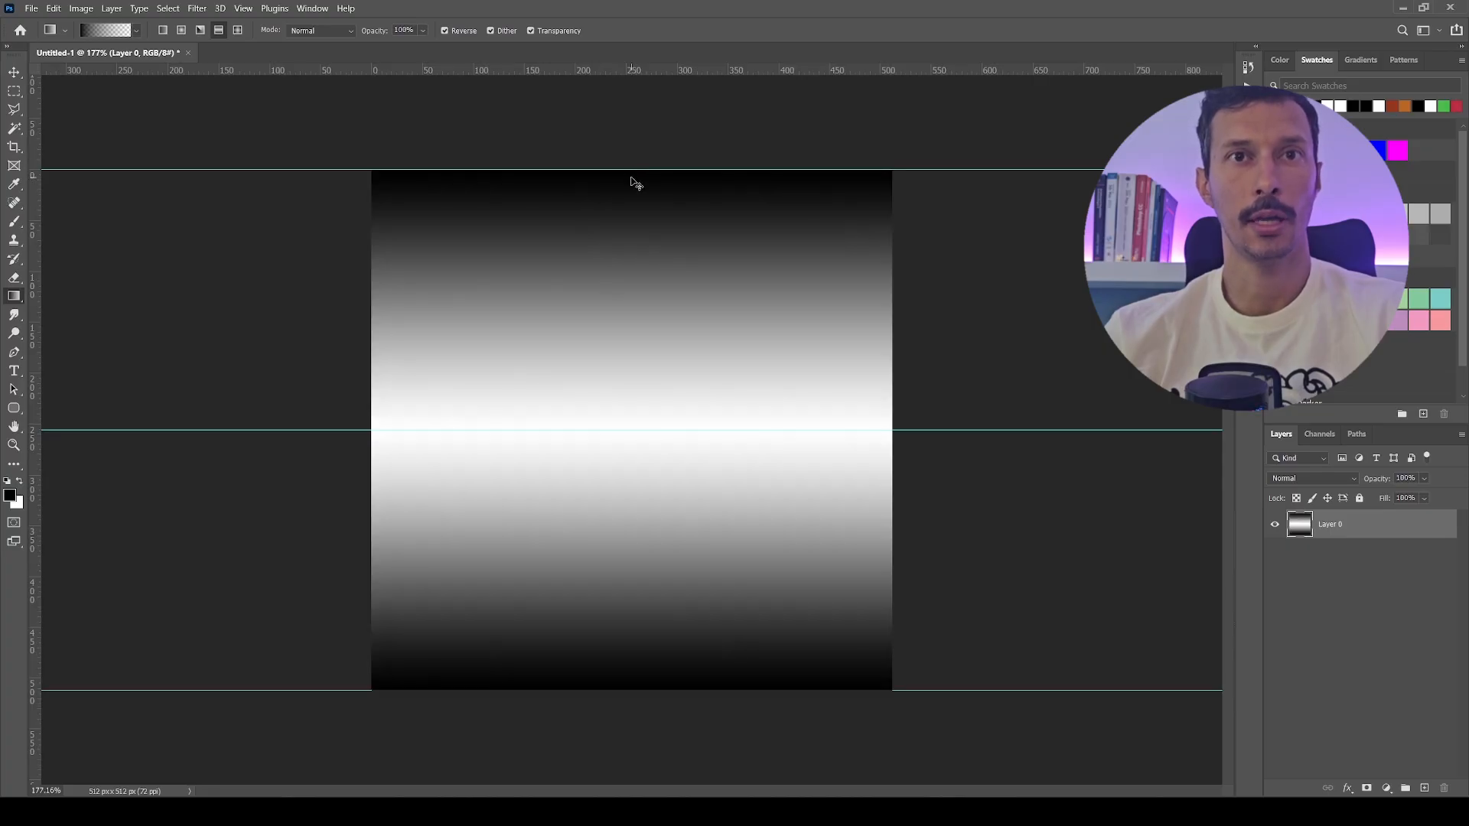
key("ctrl+h")
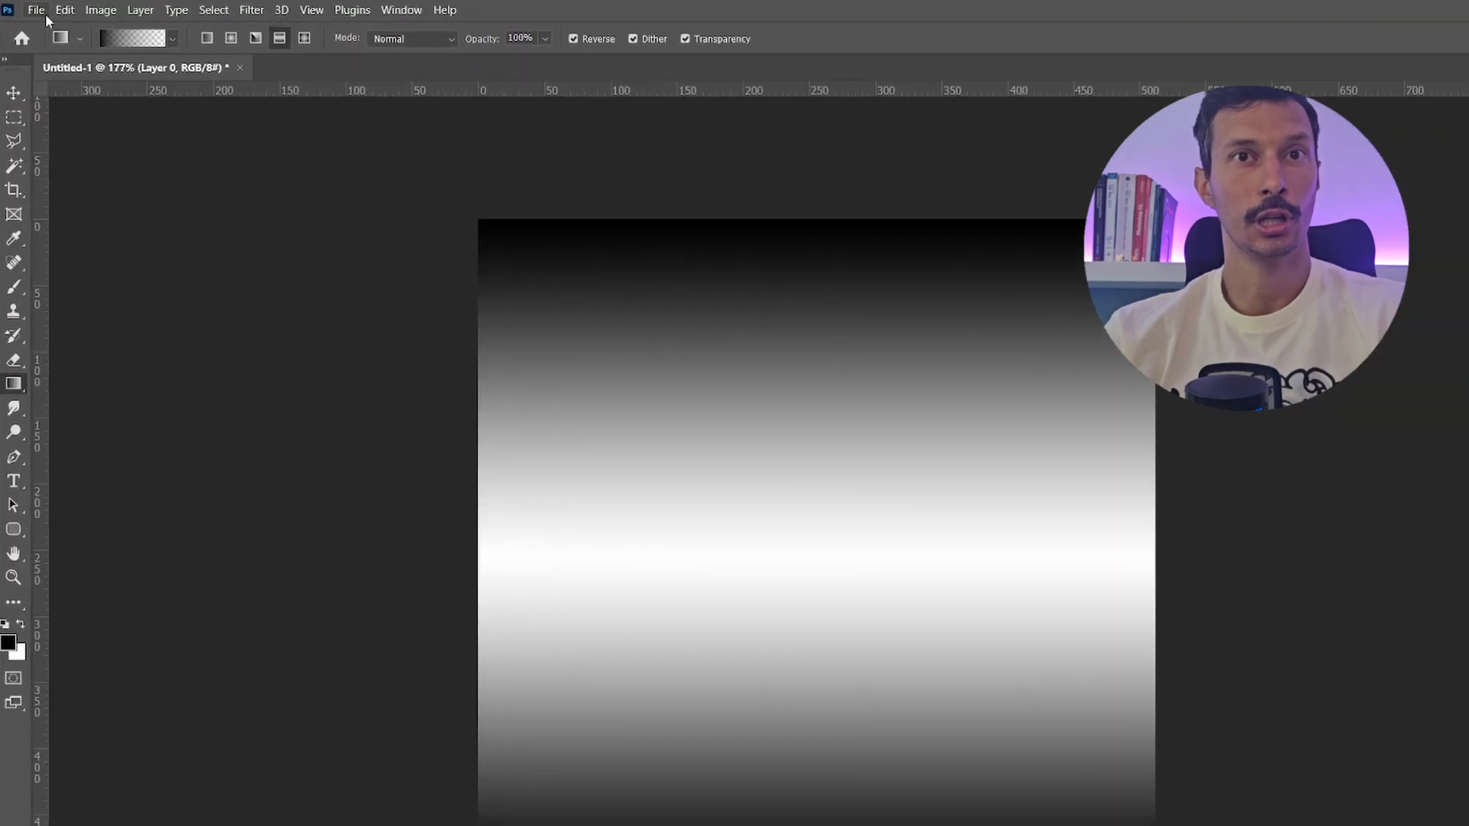
Save the gradient as a PNG copy named T_maskEmissive with the Large file size (Fastest saving) option.
left_click(31, 8)
left_click(80, 178)
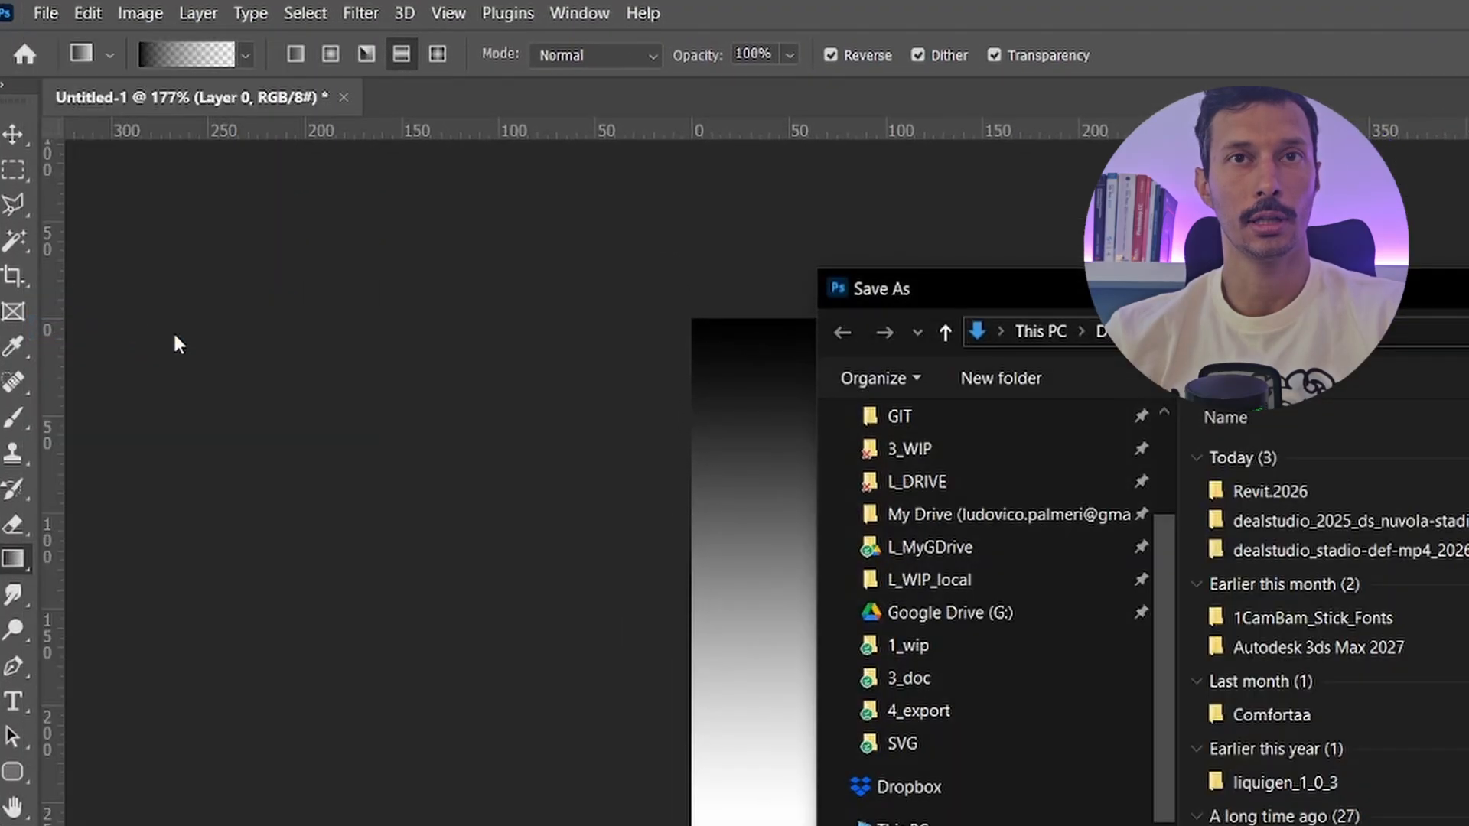
left_click(535, 598)
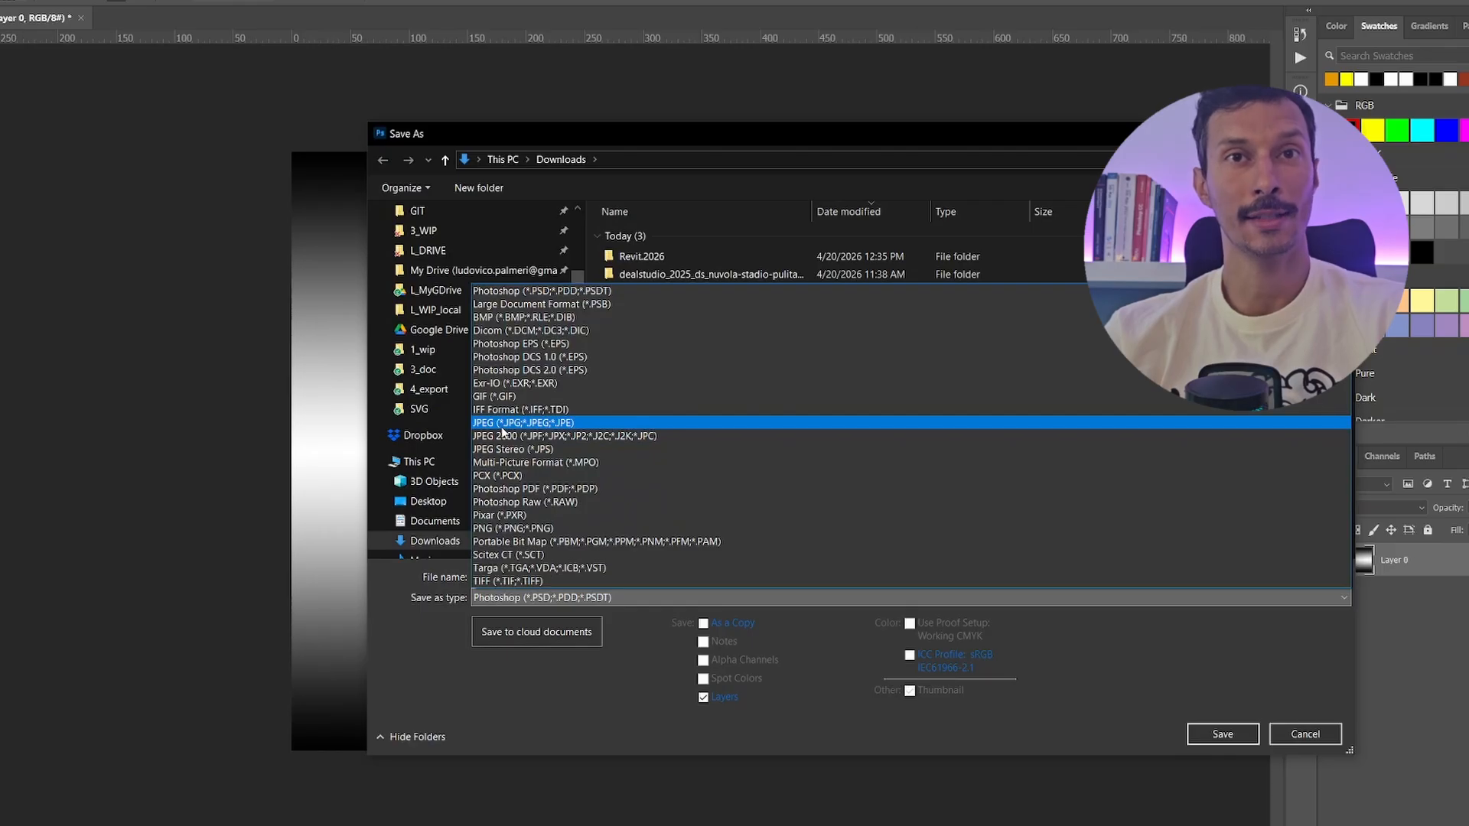
left_click(511, 528)
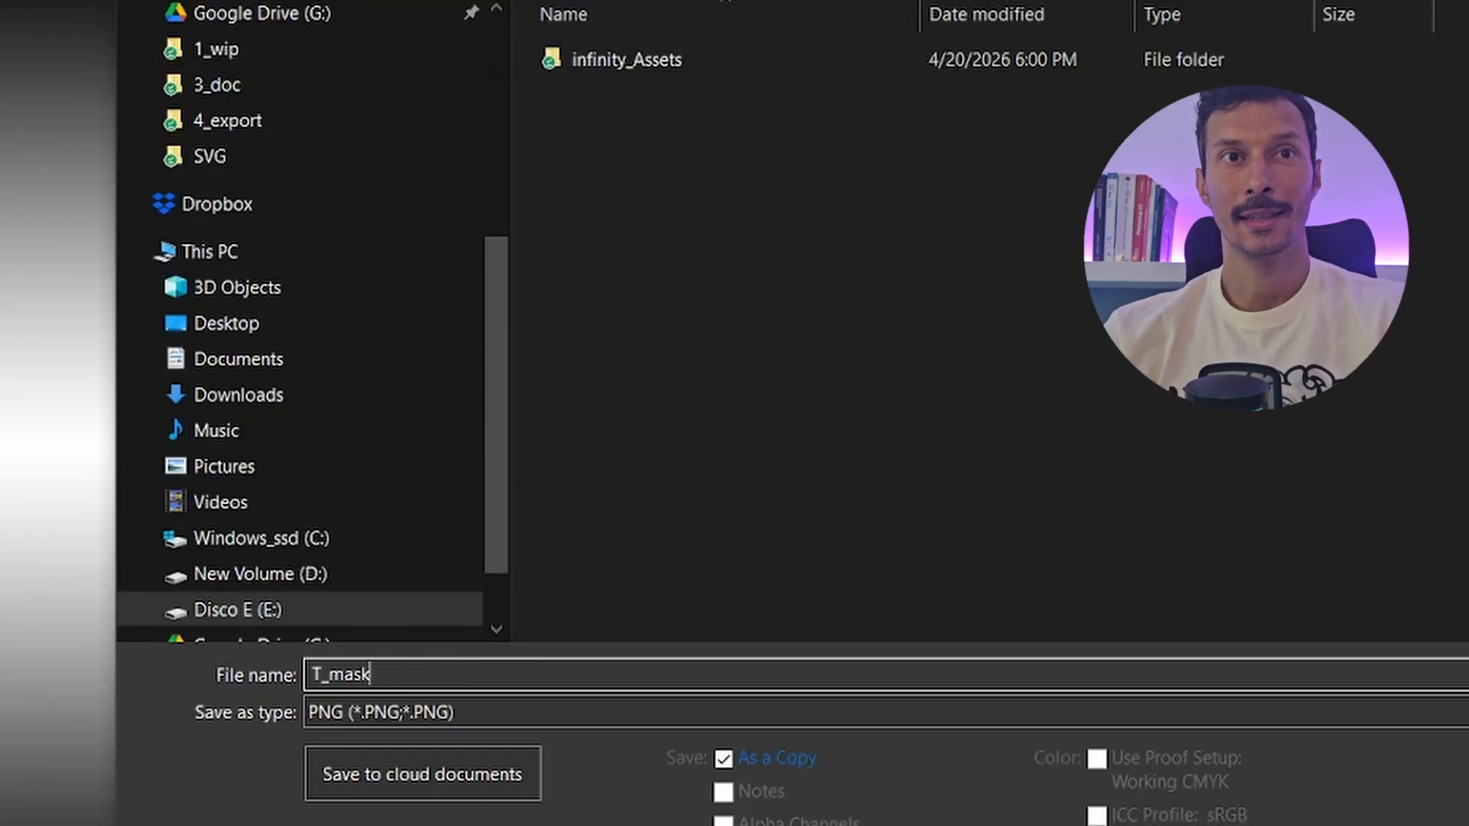
type("Emissive")
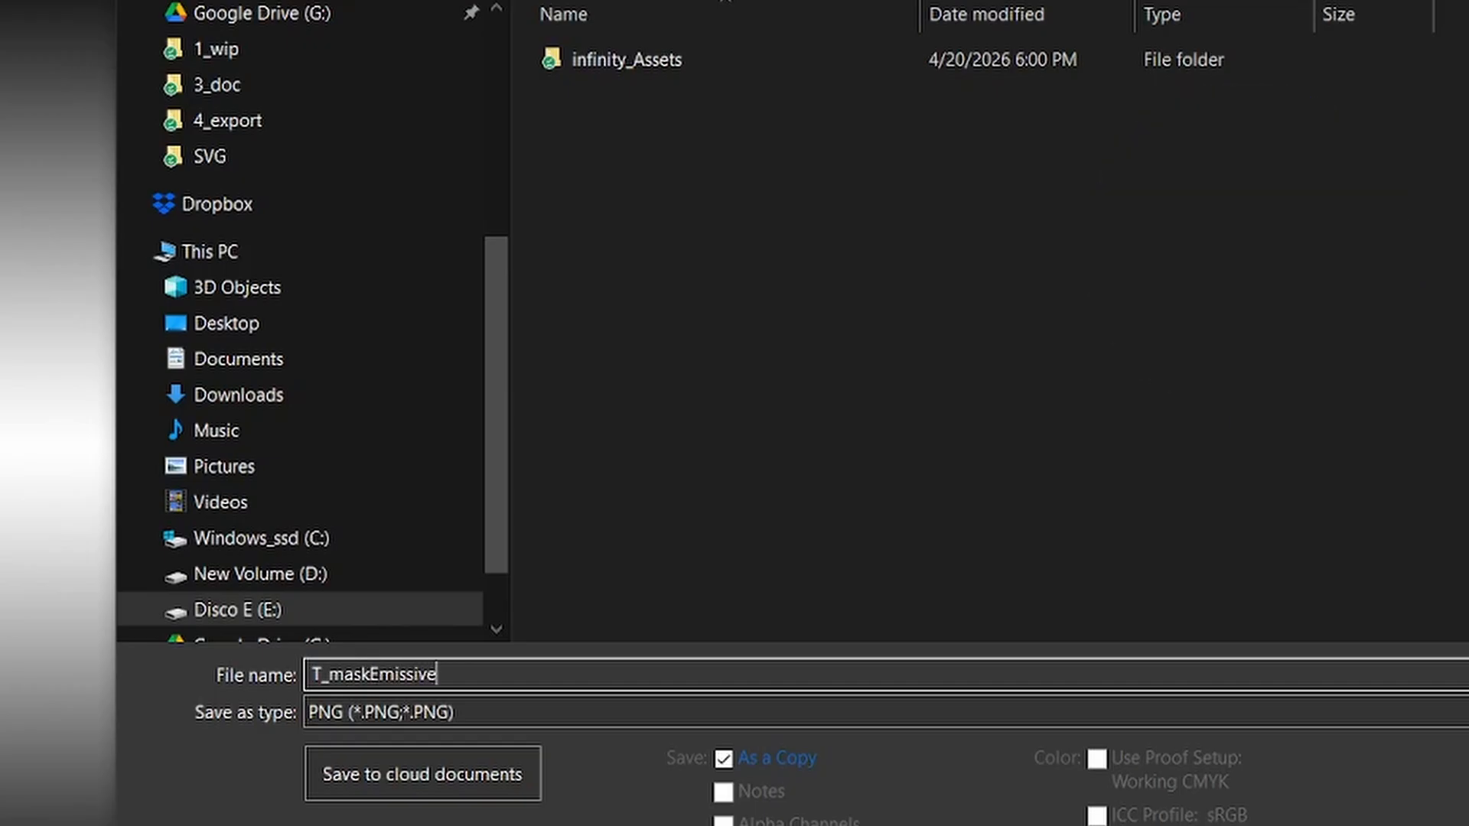
key("Return")
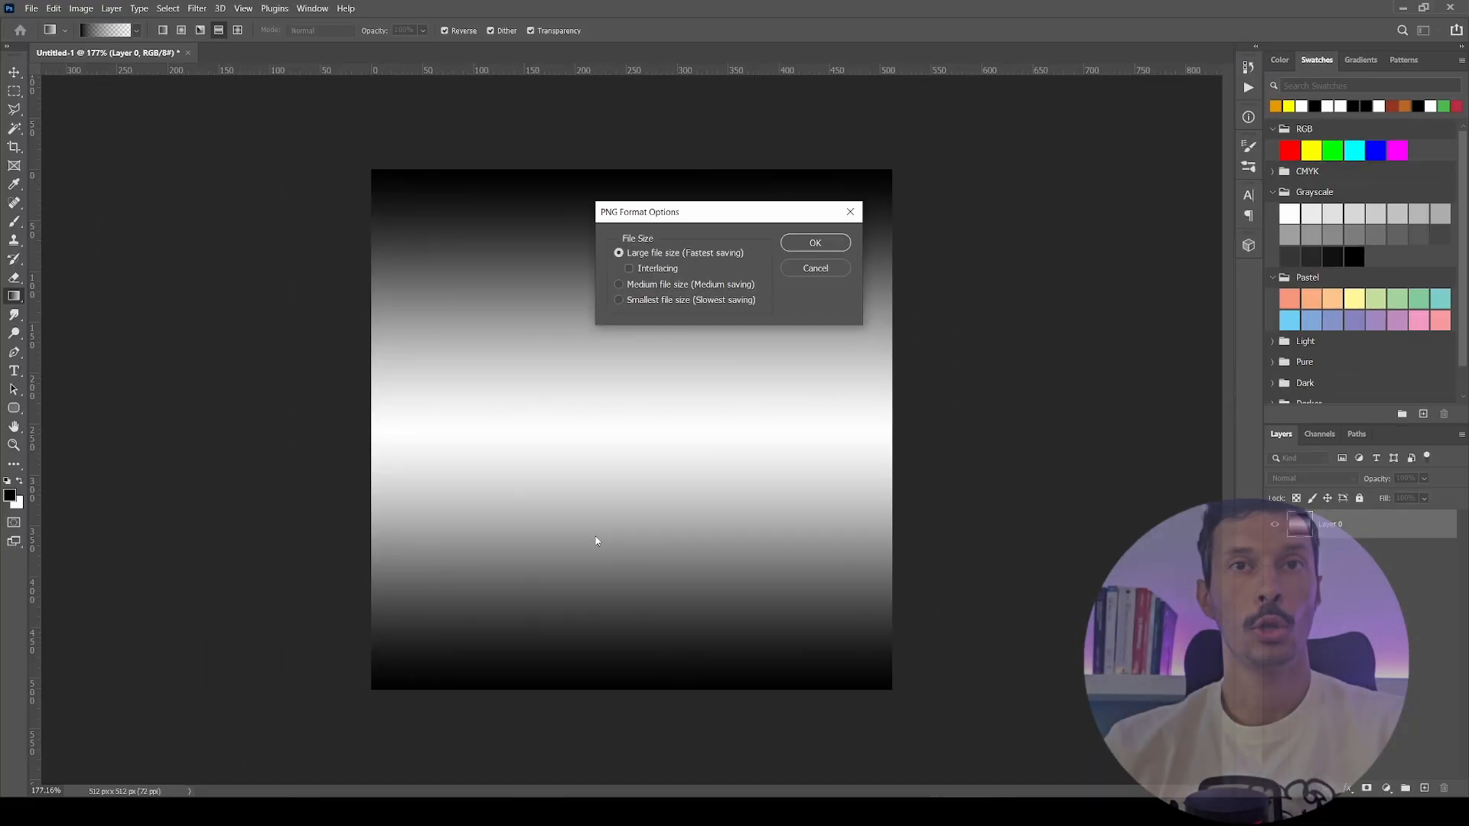
key("Return")
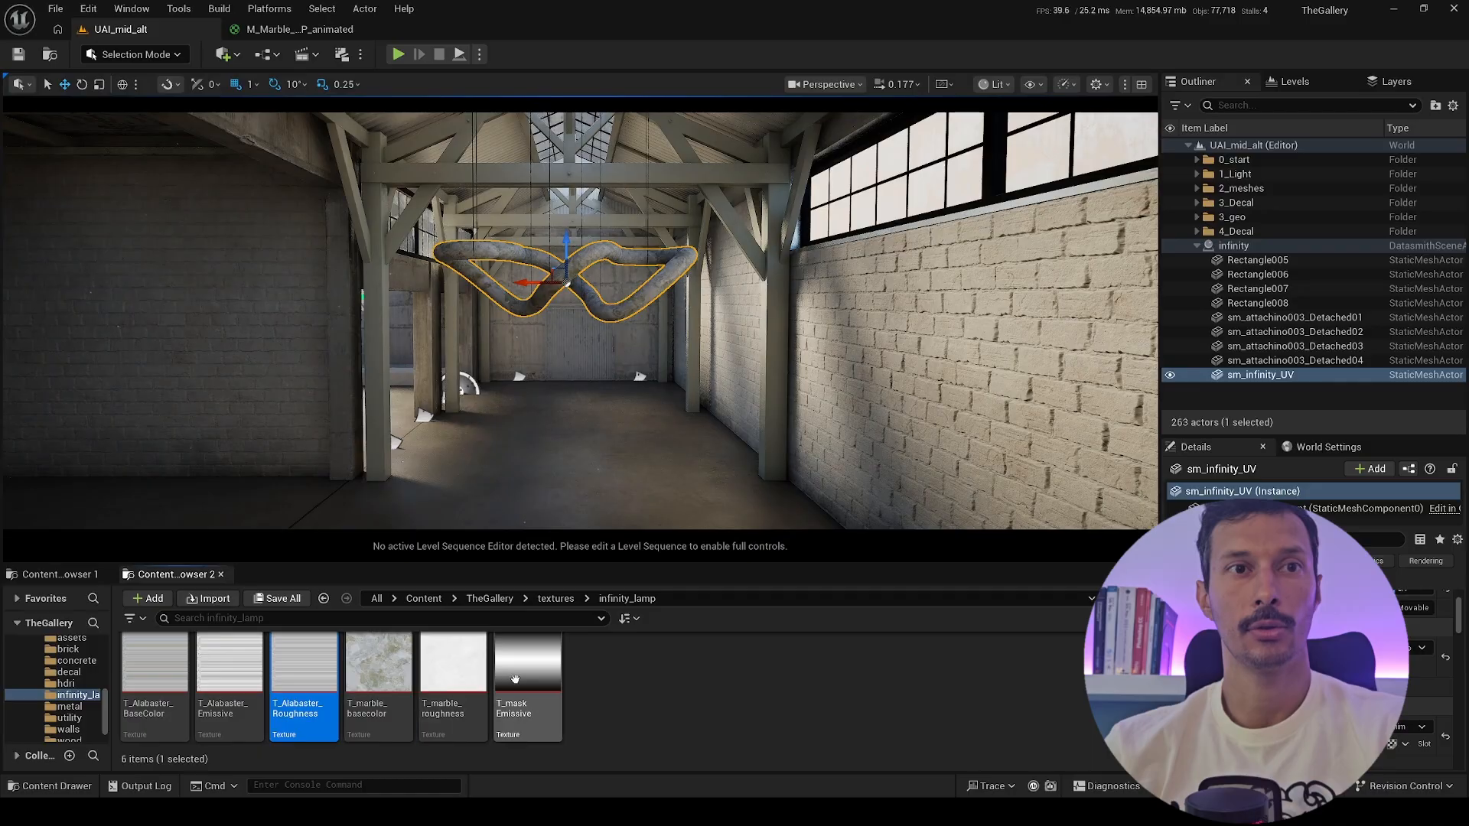
Switch to Unreal Engine and place the T_maskEmissive texture in the M_Marble_MFP_animated graph, below the EyeAdaptation node.
left_click(522, 671)
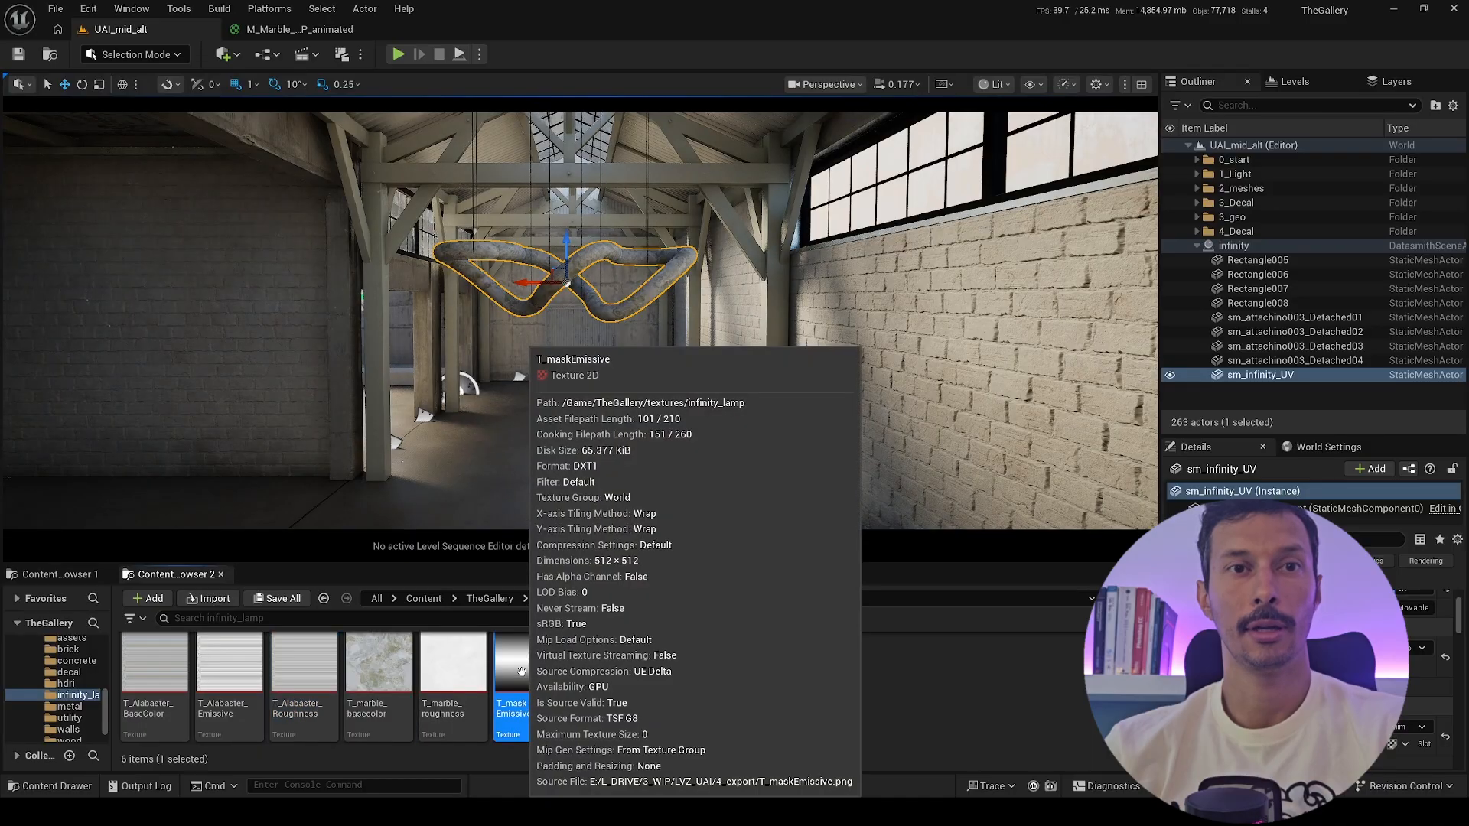
left_click_drag(522, 671, 771, 509)
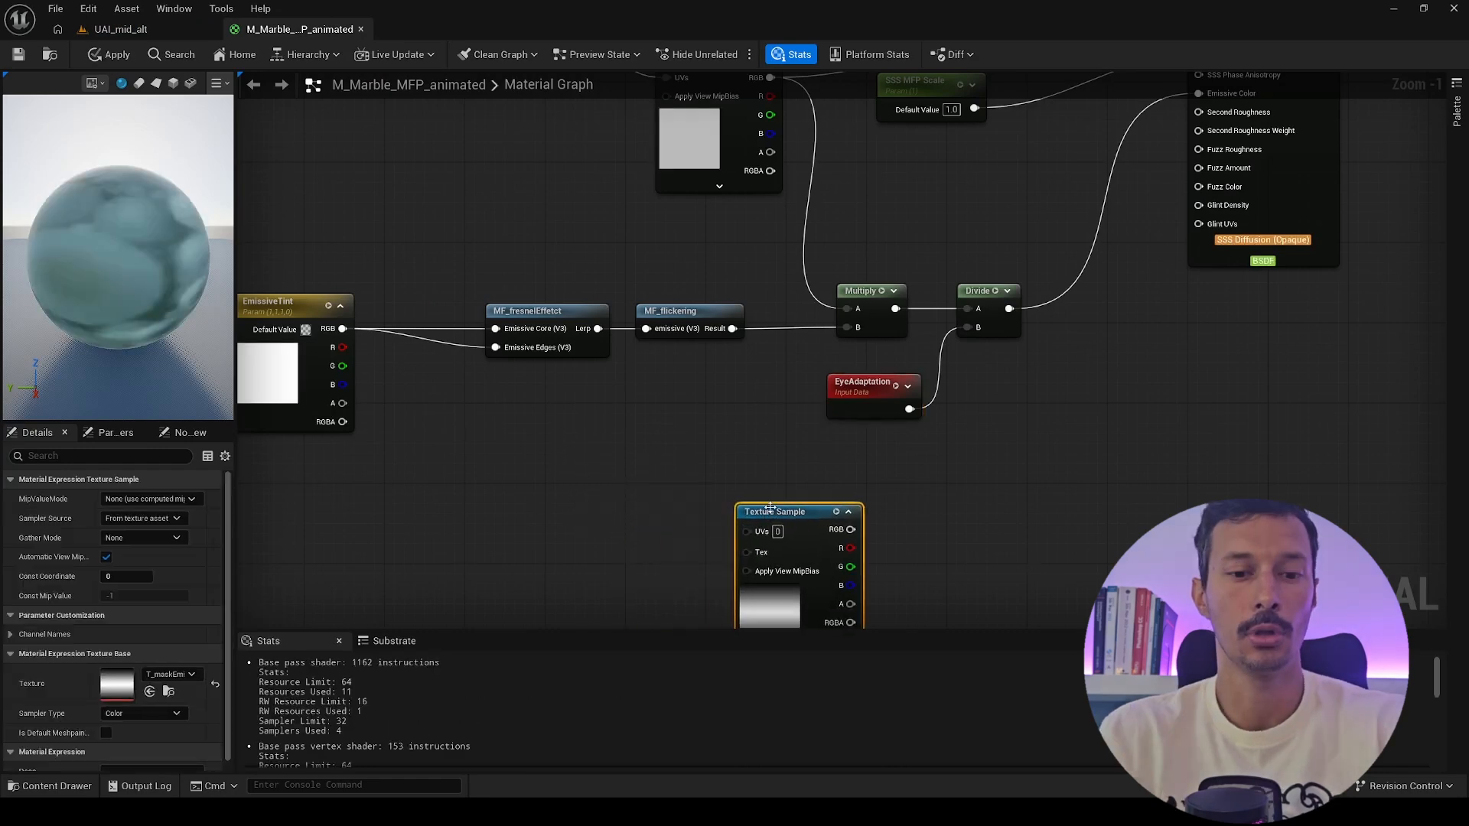
right_click_drag(1026, 441, 1035, 443)
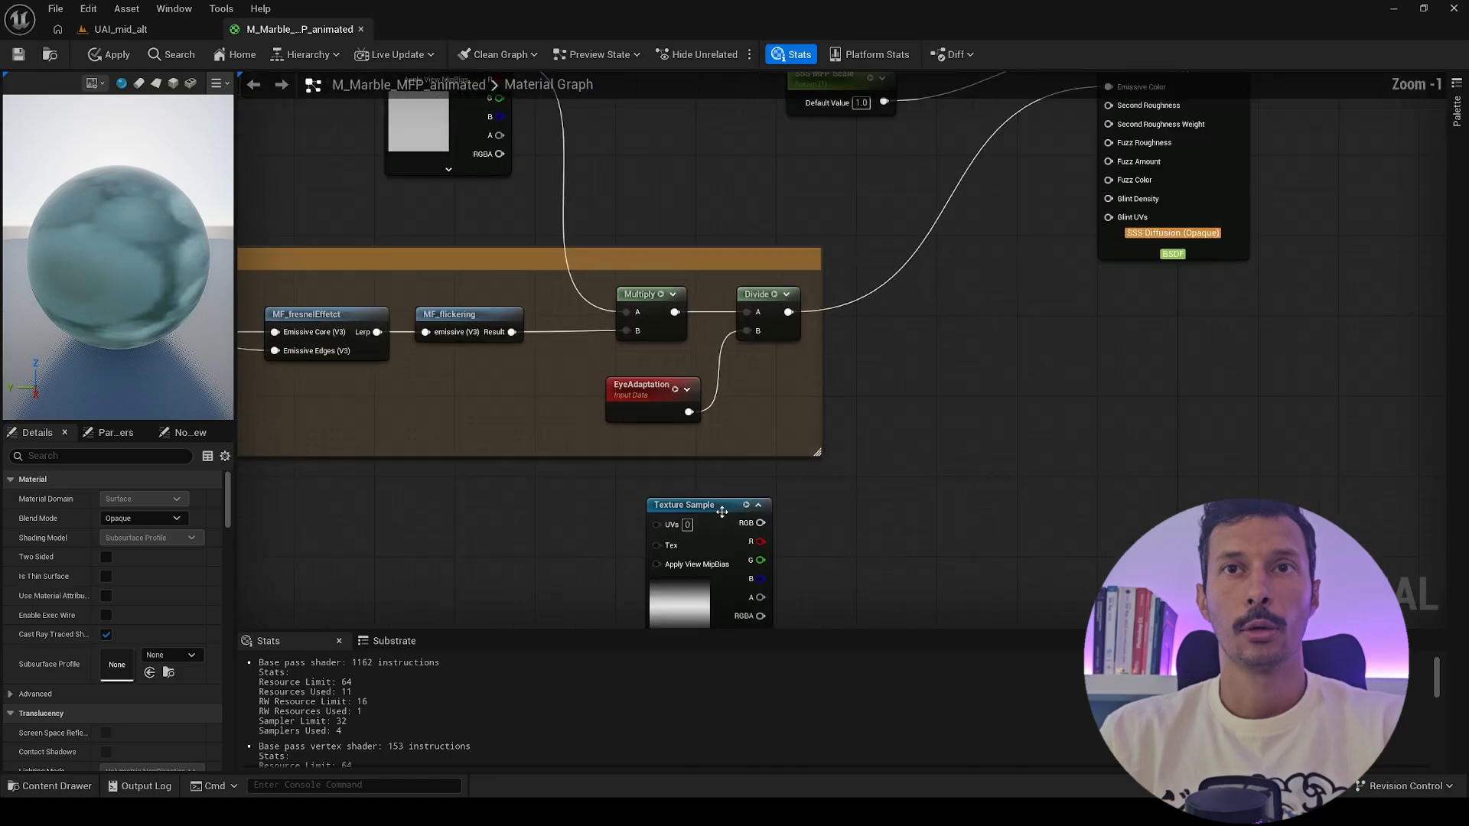
Add a Multiply node that combines the Divide output in A with the mask Texture Sample's RGB in B.
right_click_drag(760, 482, 654, 423)
scroll(788, 363, "up", 1)
left_click_drag(643, 482, 671, 243)
type("multiply")
key("Return")
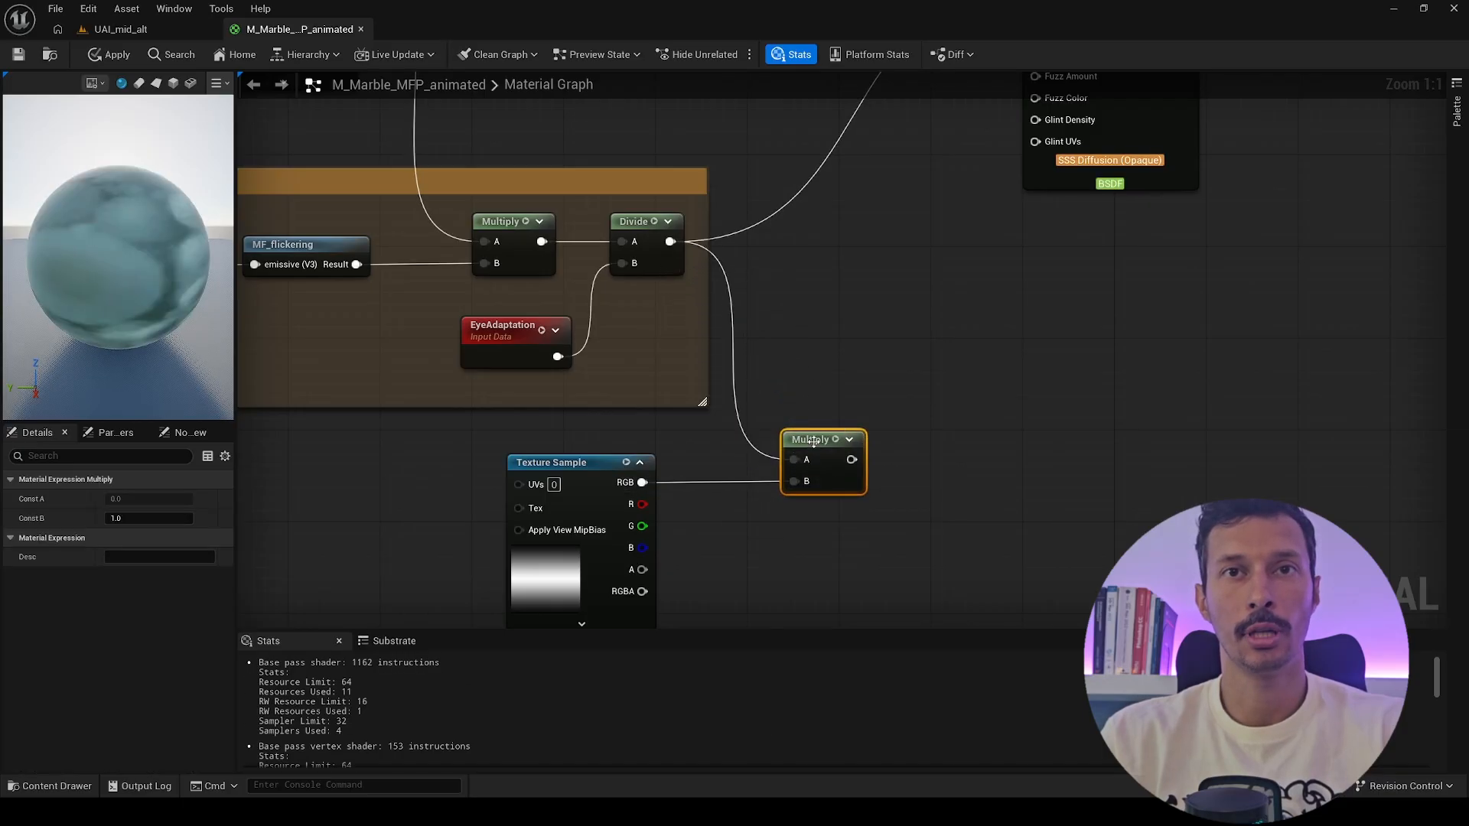
Add a Texture Coordinate node in the empty graph area well before the mask Texture Sample.
right_click_drag(824, 446, 1253, 382)
scroll(674, 454, "up", 3)
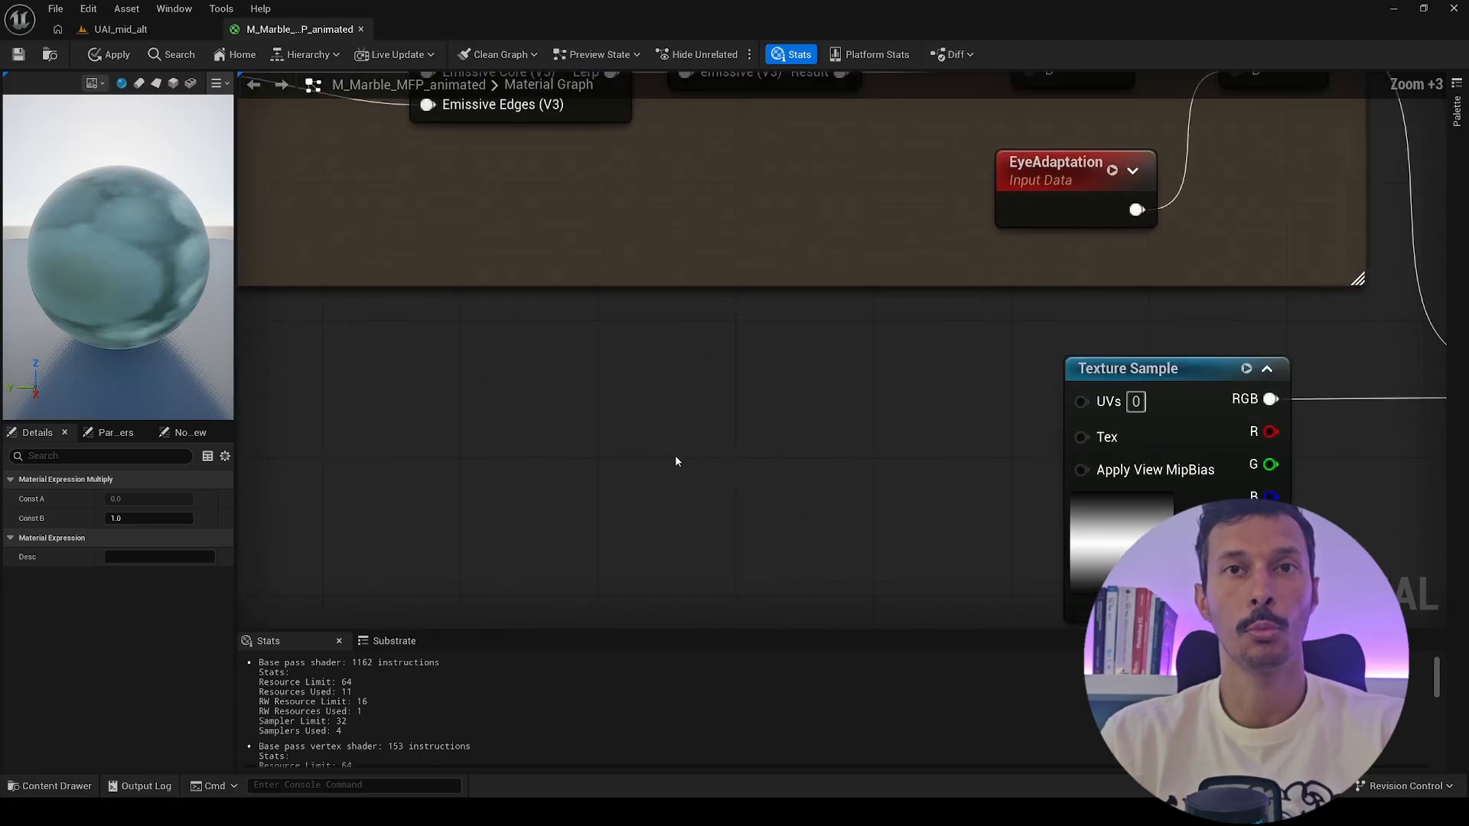
right_click(623, 397)
type("texture coord")
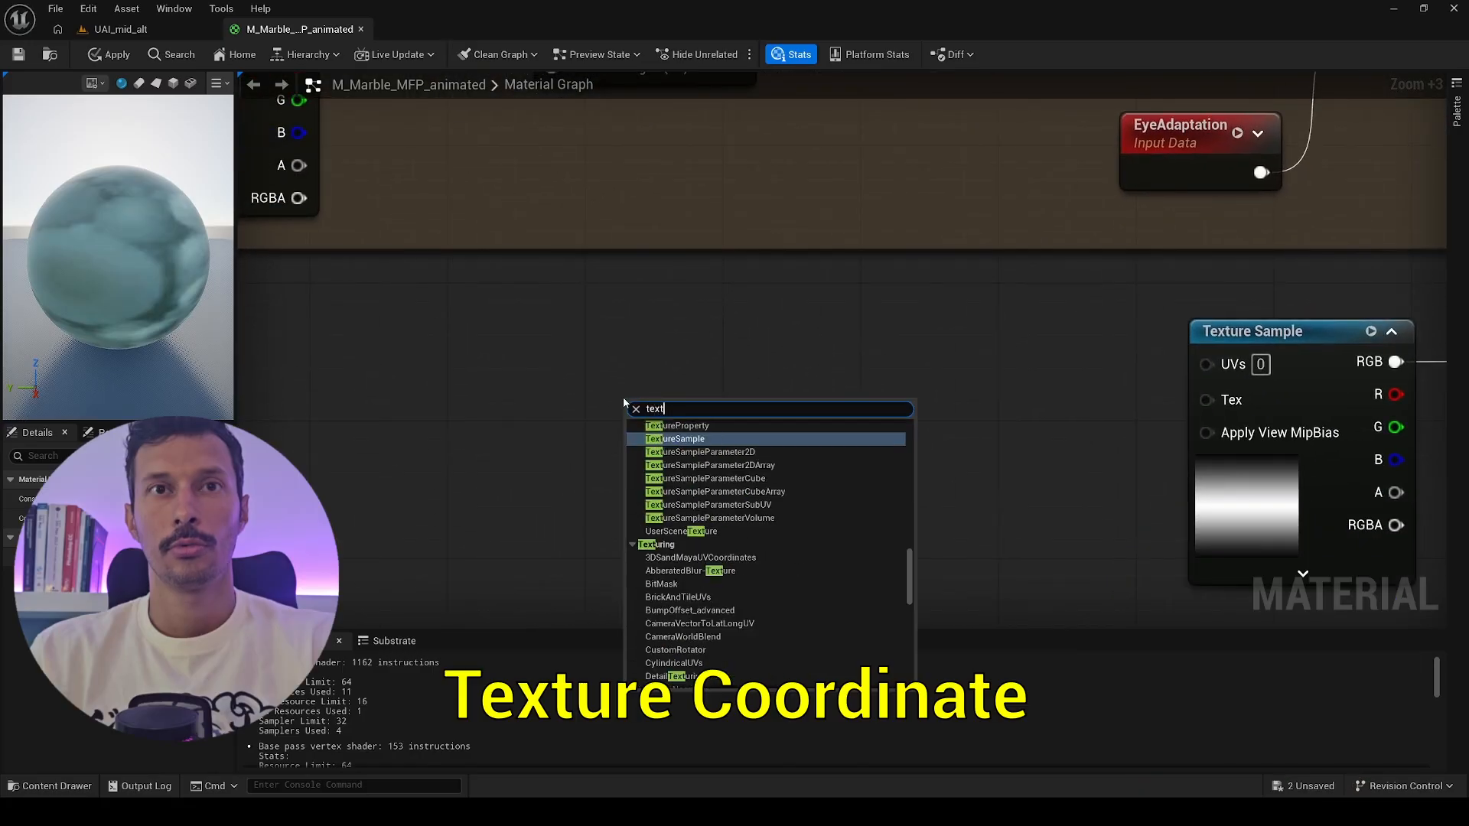
key("Return")
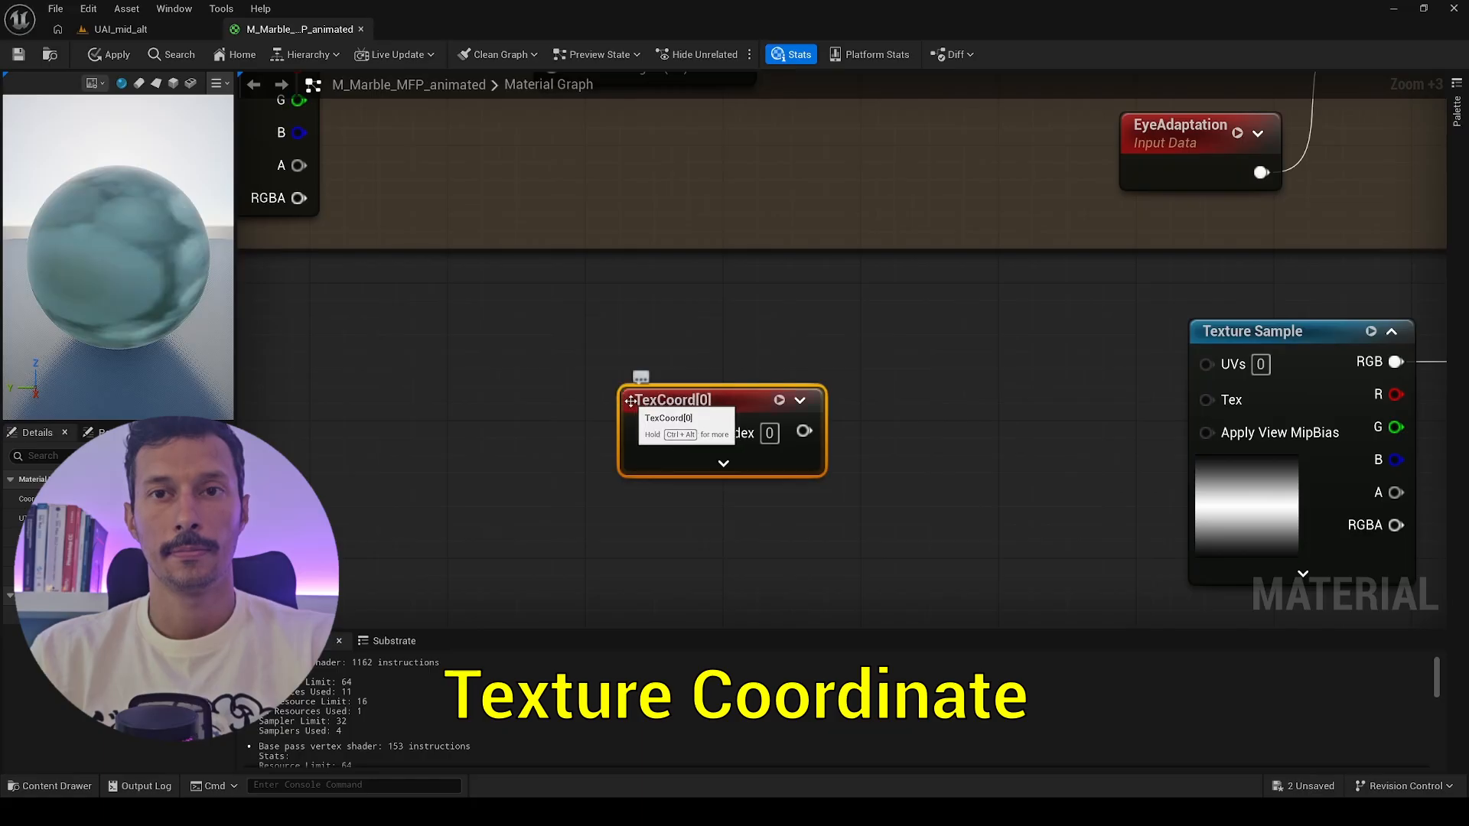
left_click_drag(623, 398, 431, 368)
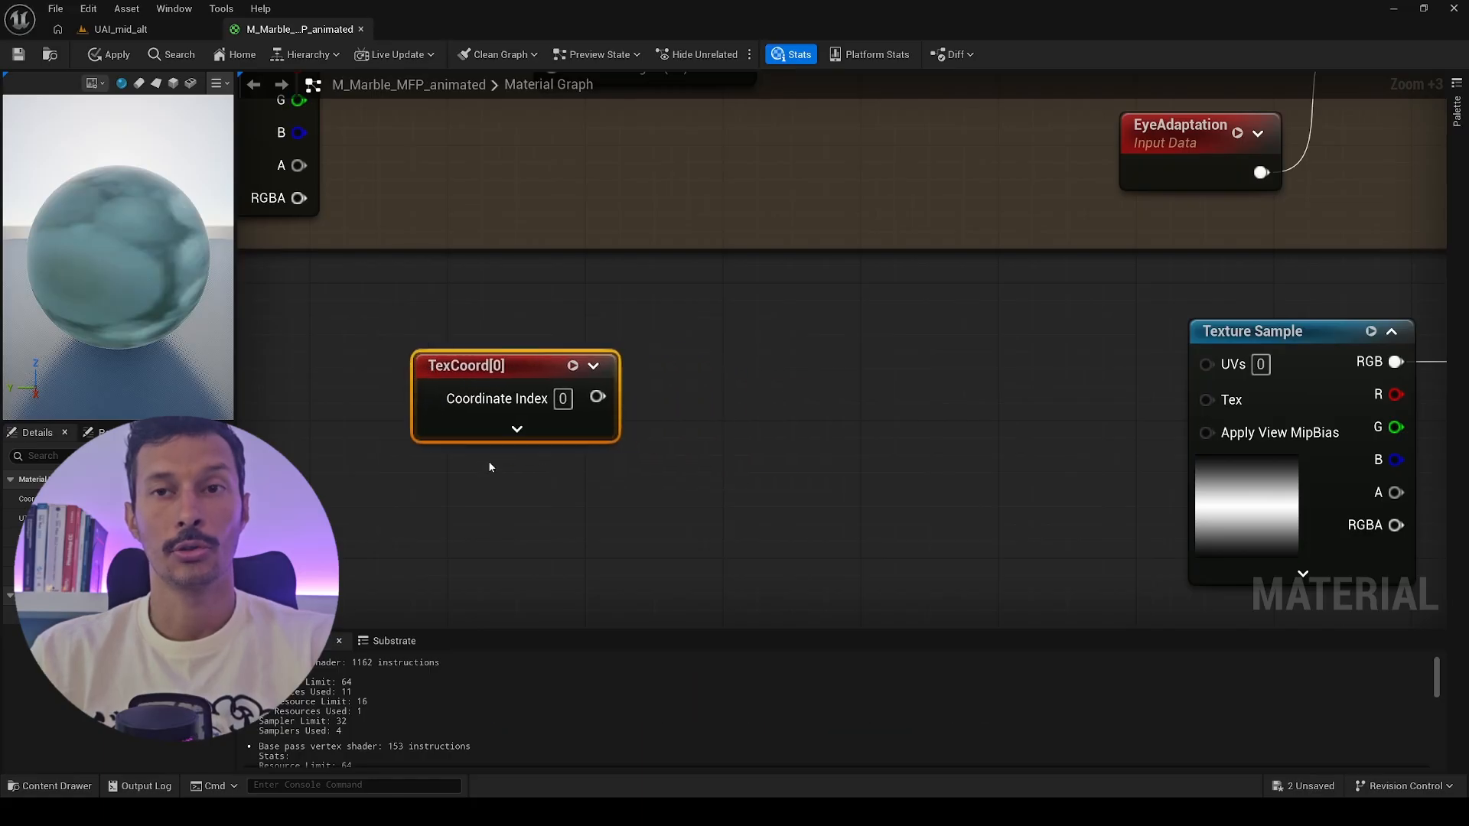
Add a scalar parameter named Tiling Mask with default value 1 and align it beneath the TexCoord node.
right_click(468, 498)
type("scalar pa")
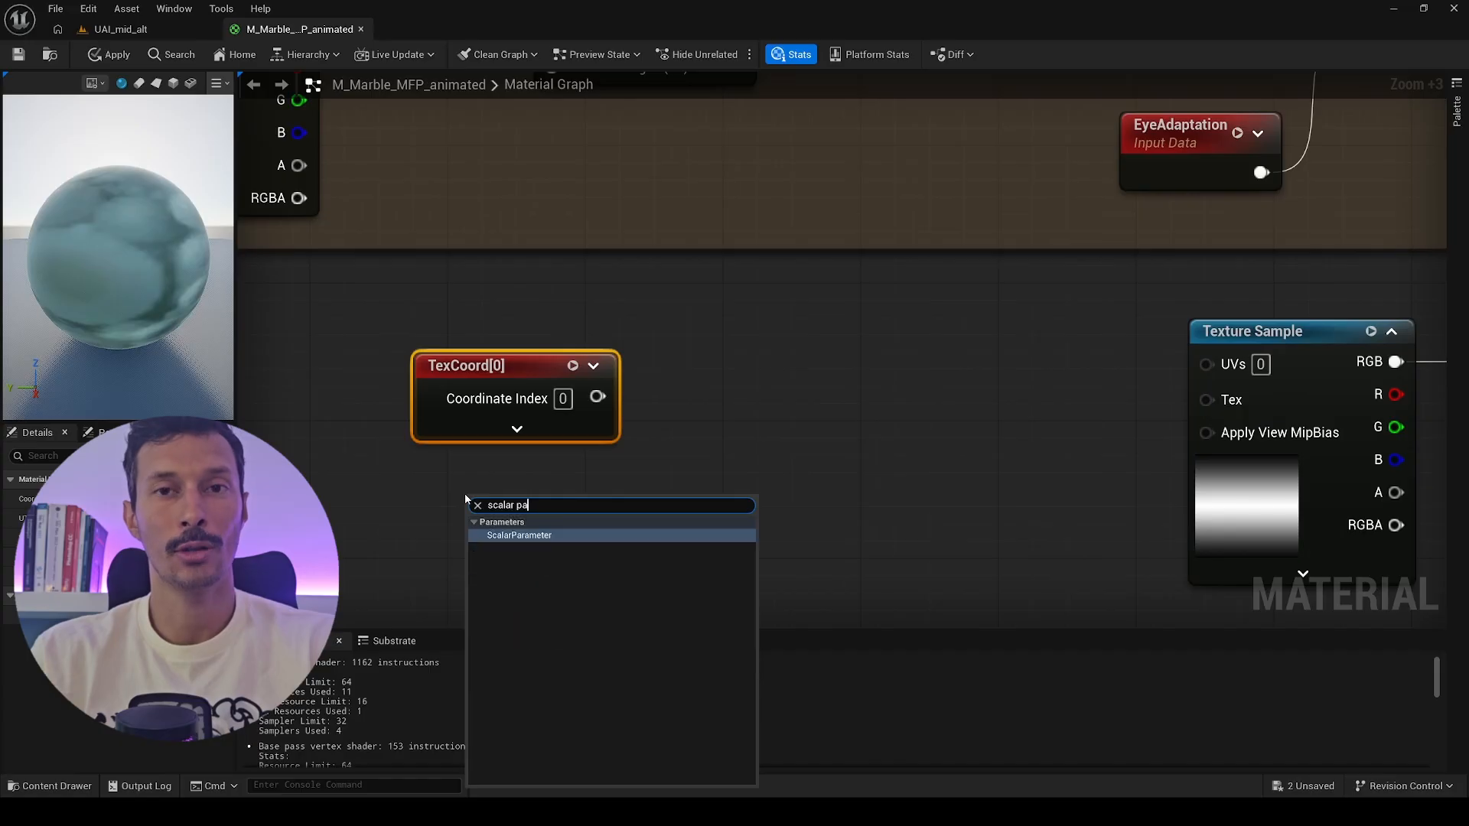
key("Return")
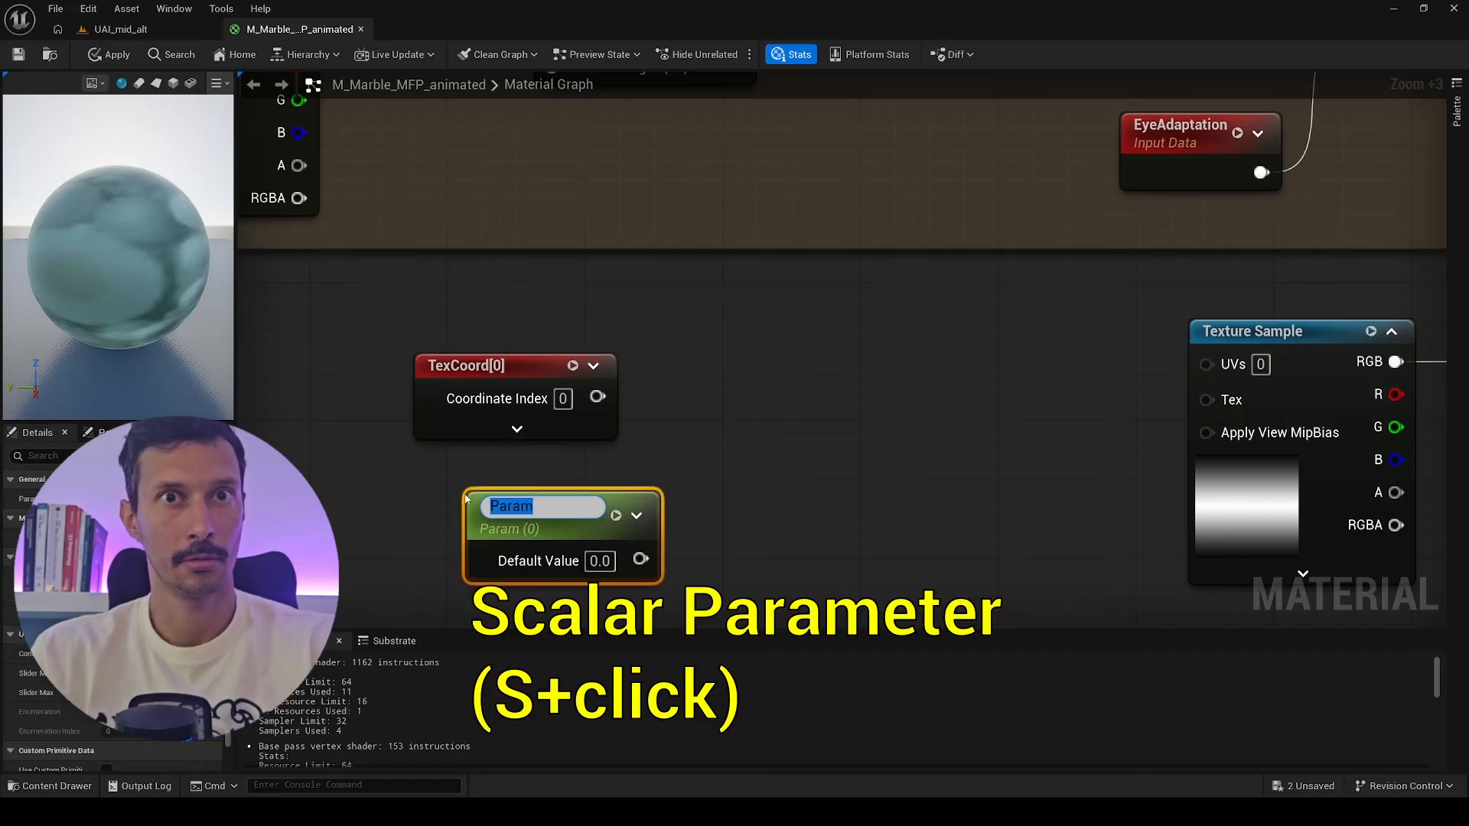
type("Tiling Mask")
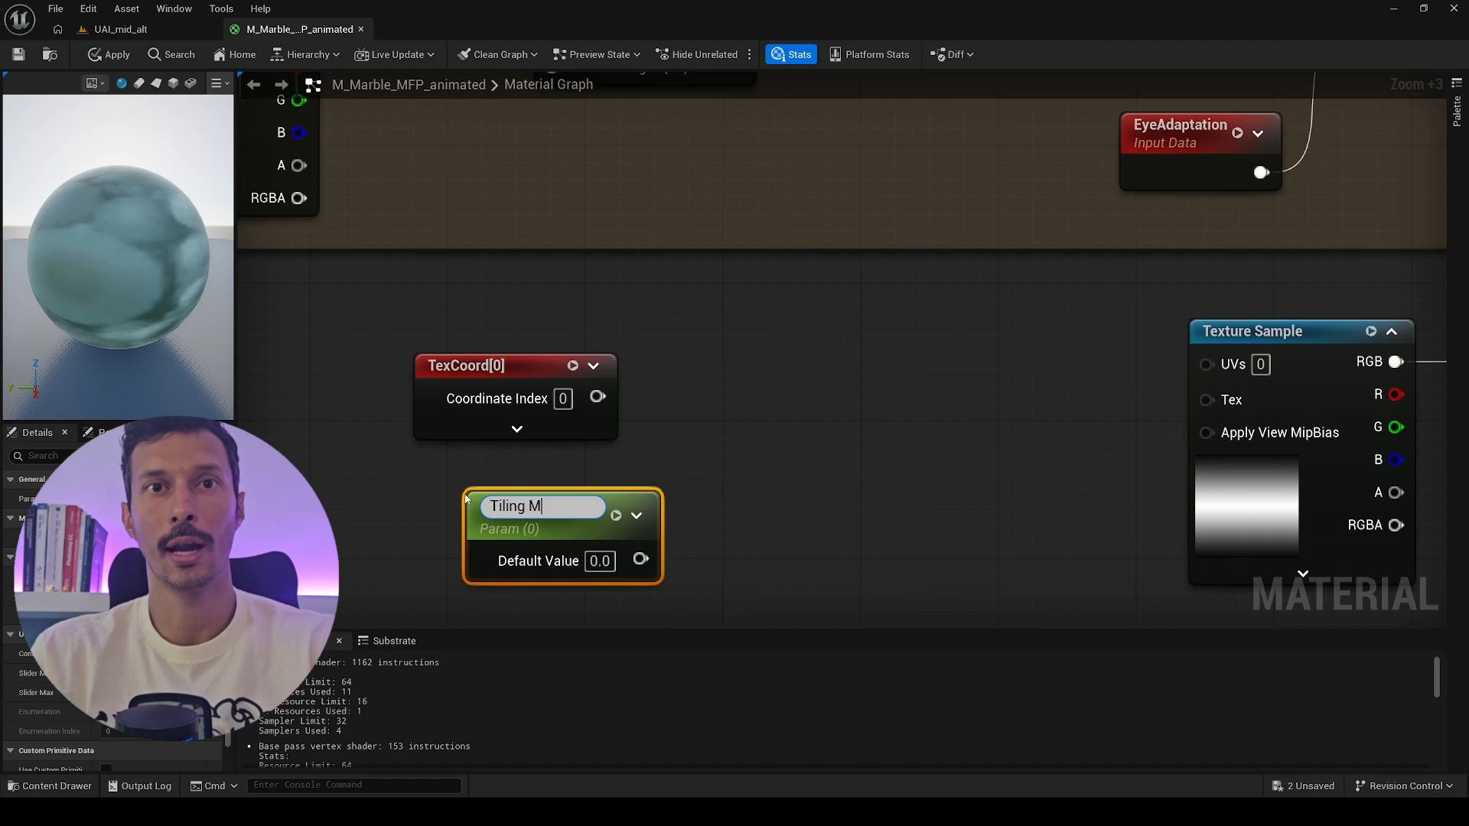
key("Return")
left_click_drag(492, 501, 440, 483)
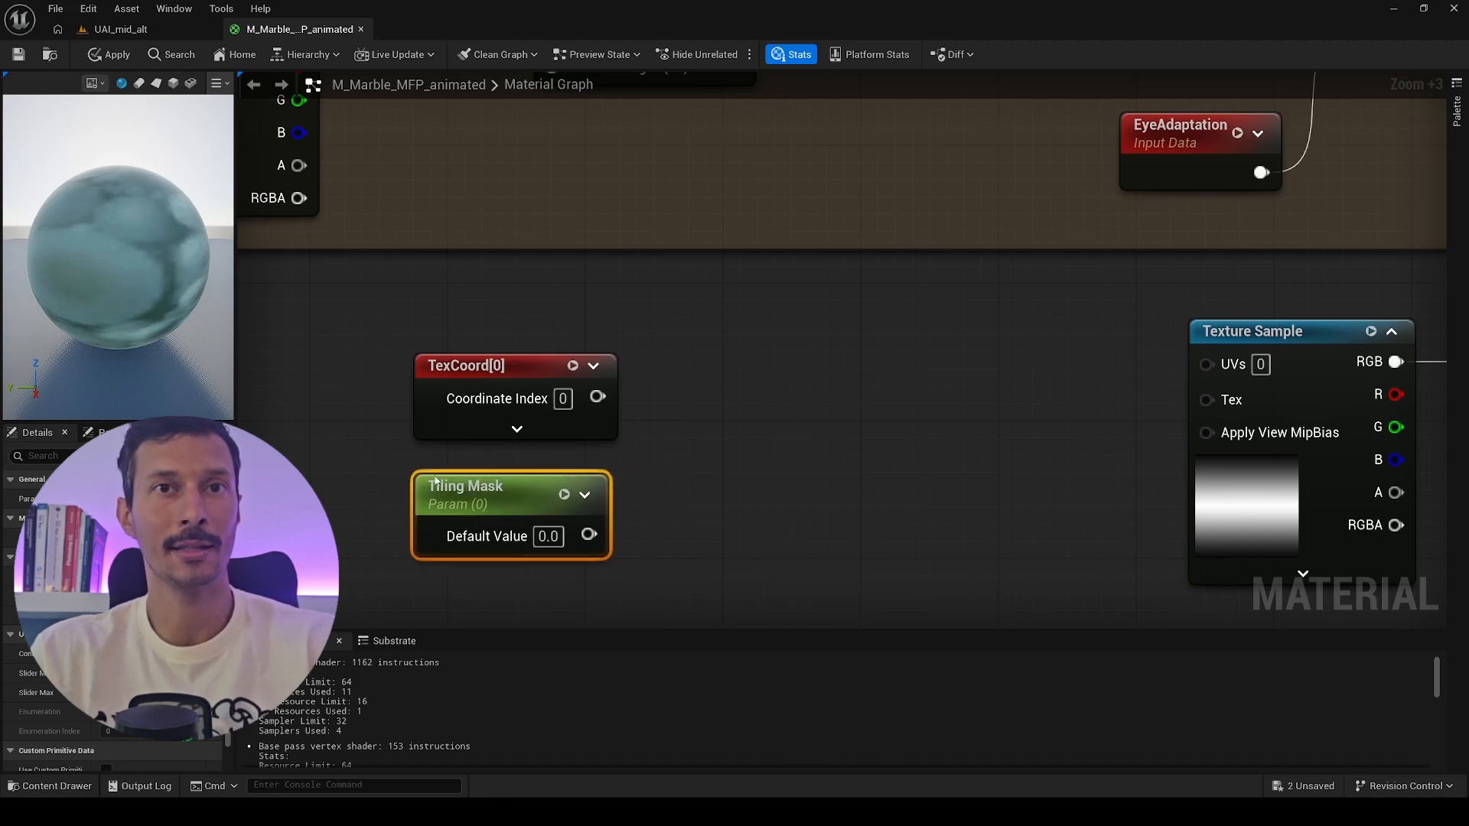
type("1")
left_click(673, 462)
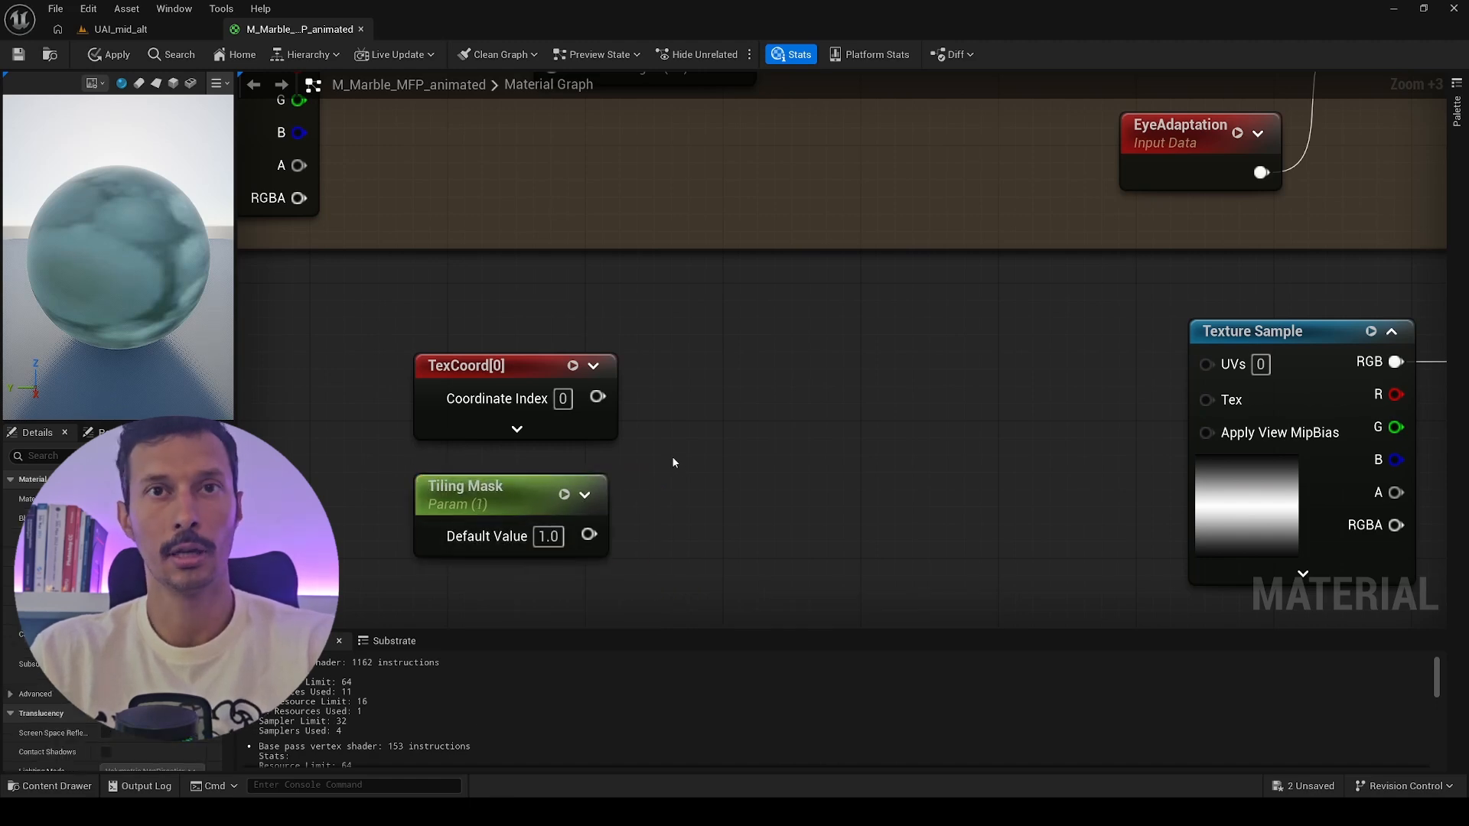
Add a Multiply node with TexCoord wired to A and Tiling Mask wired to B, placed just after them.
left_click(686, 445)
left_click_drag(689, 523, 588, 535)
left_click_drag(689, 485, 597, 397)
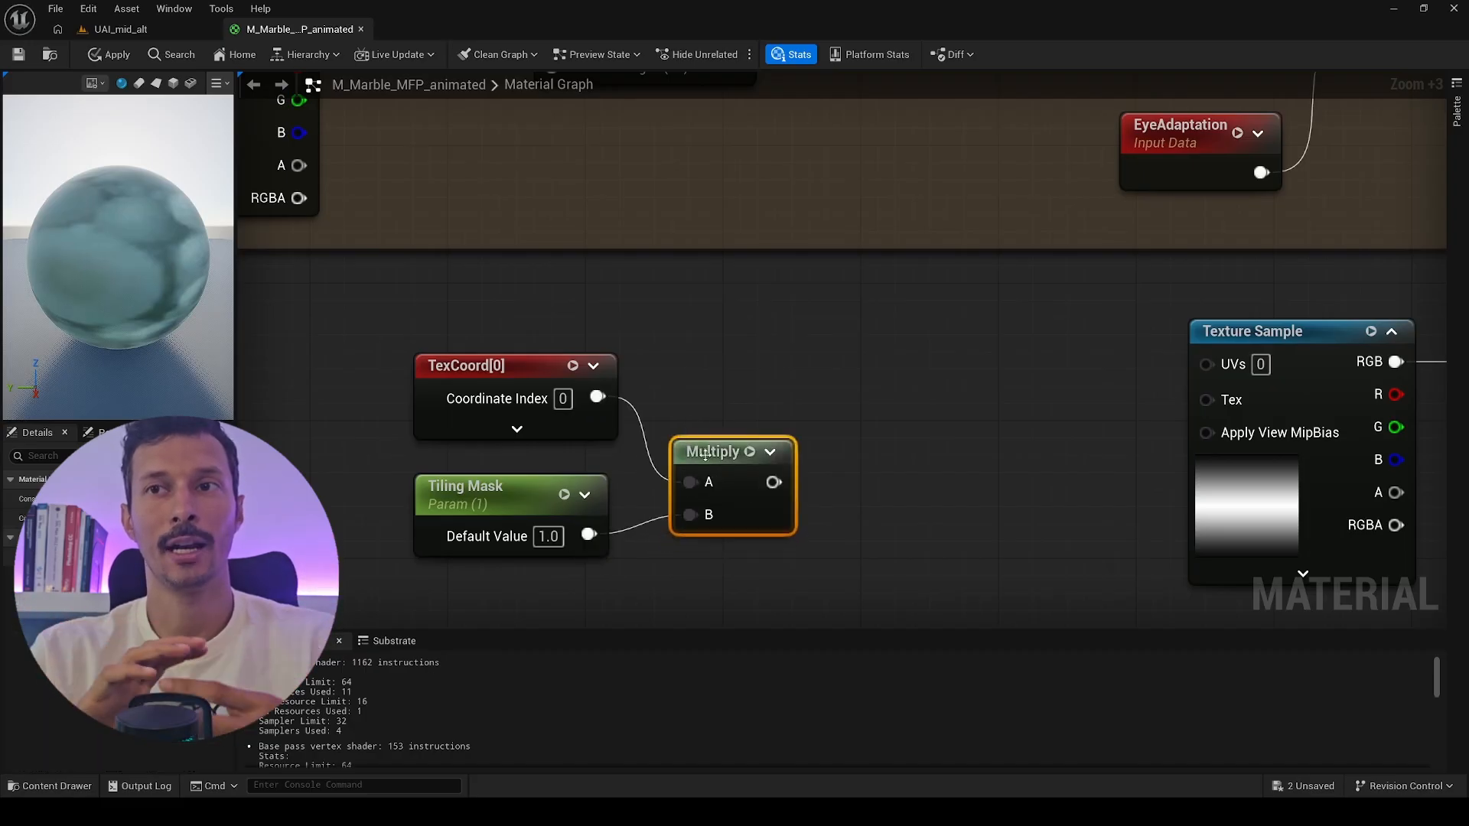
left_click_drag(706, 454, 689, 420)
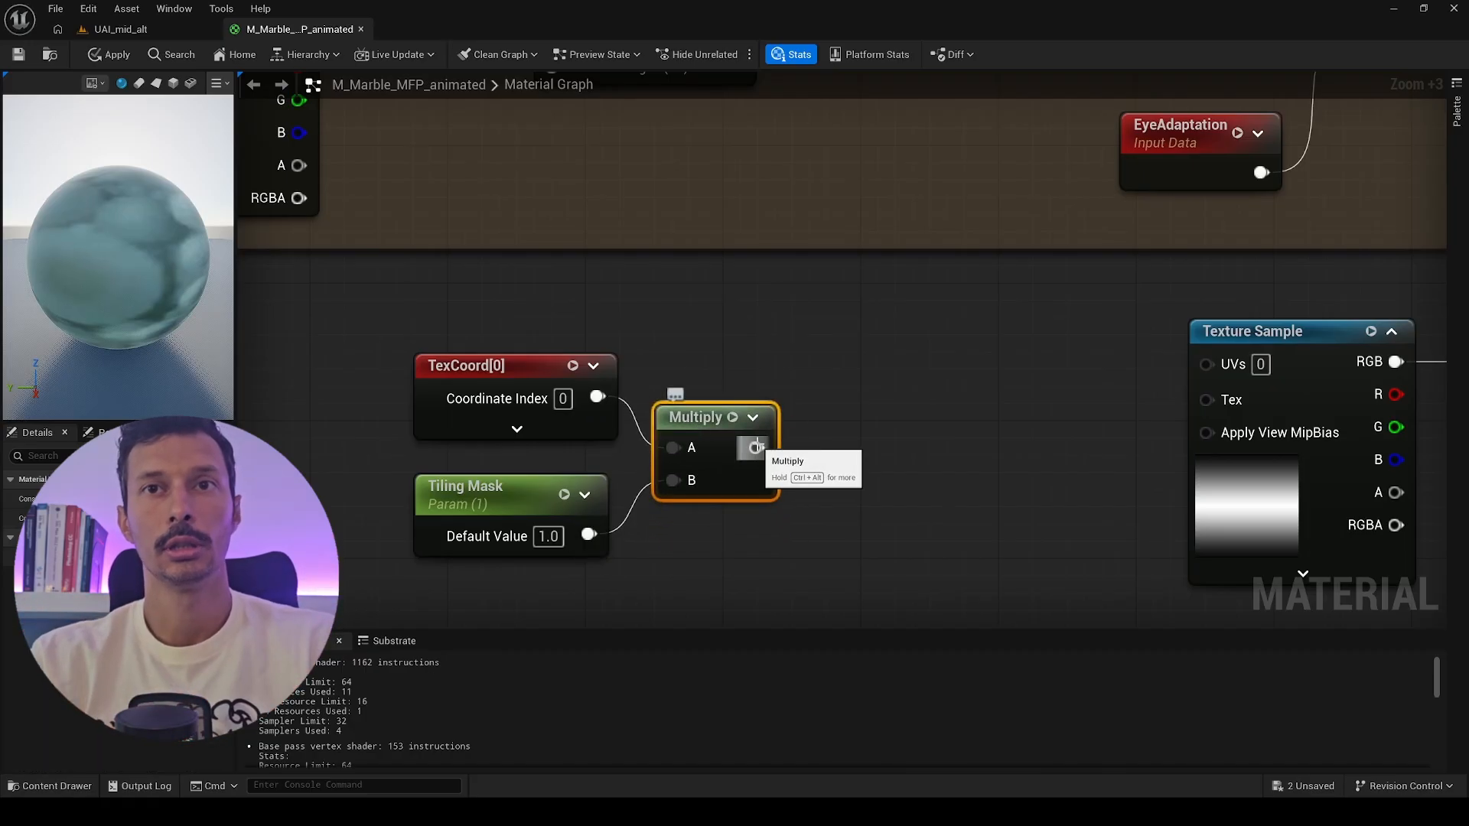
Add a Panner fed by the tiling Multiply, wire it to the mask Texture Sample's UVs, and preview that Texture Sample.
left_click_drag(756, 448, 909, 447)
type("panner")
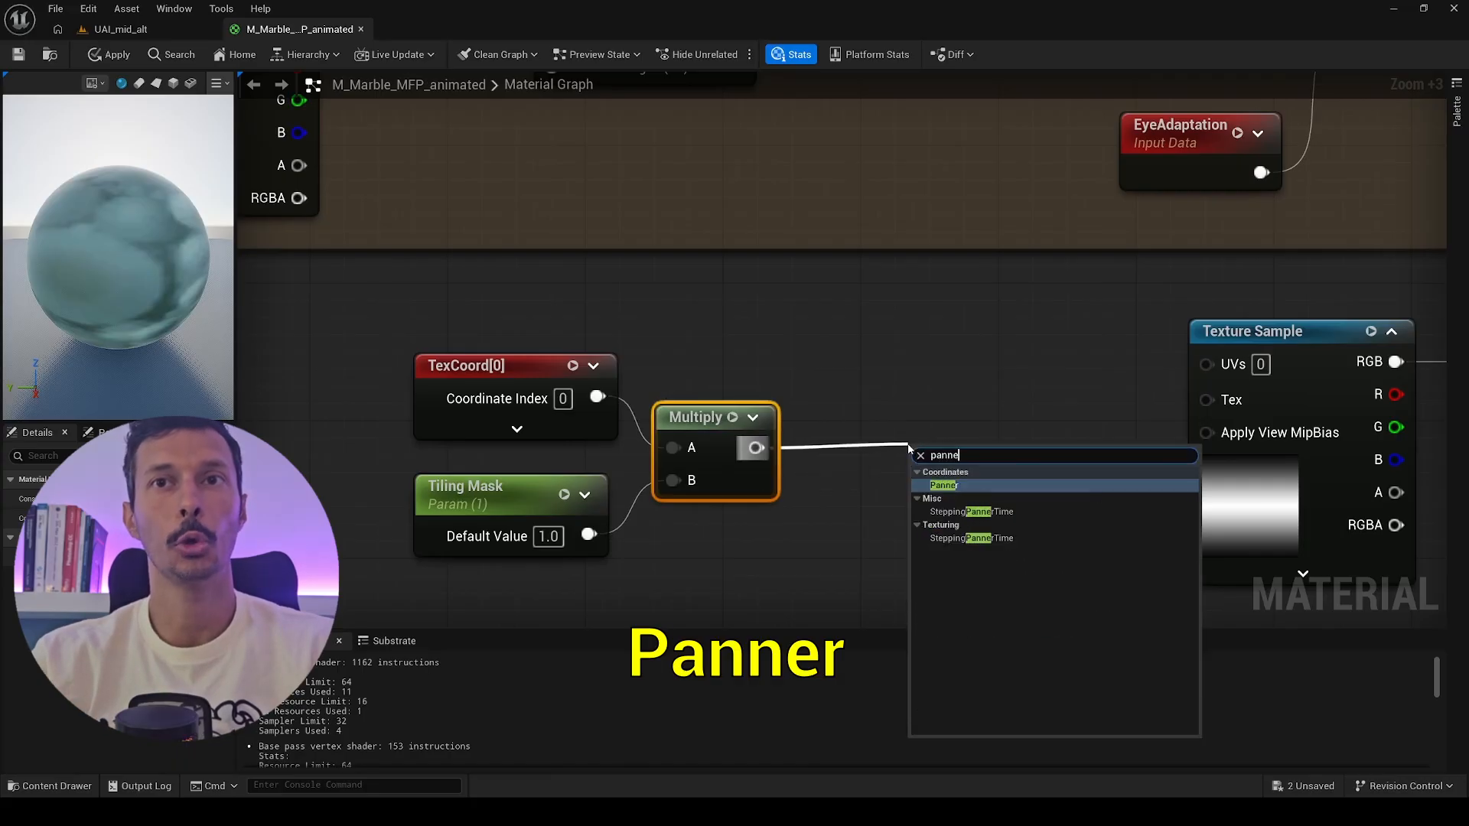
key("Return")
mouse_move(967, 456)
left_mouse_down()
mouse_move(968, 439)
mouse_move(951, 439)
left_mouse_up()
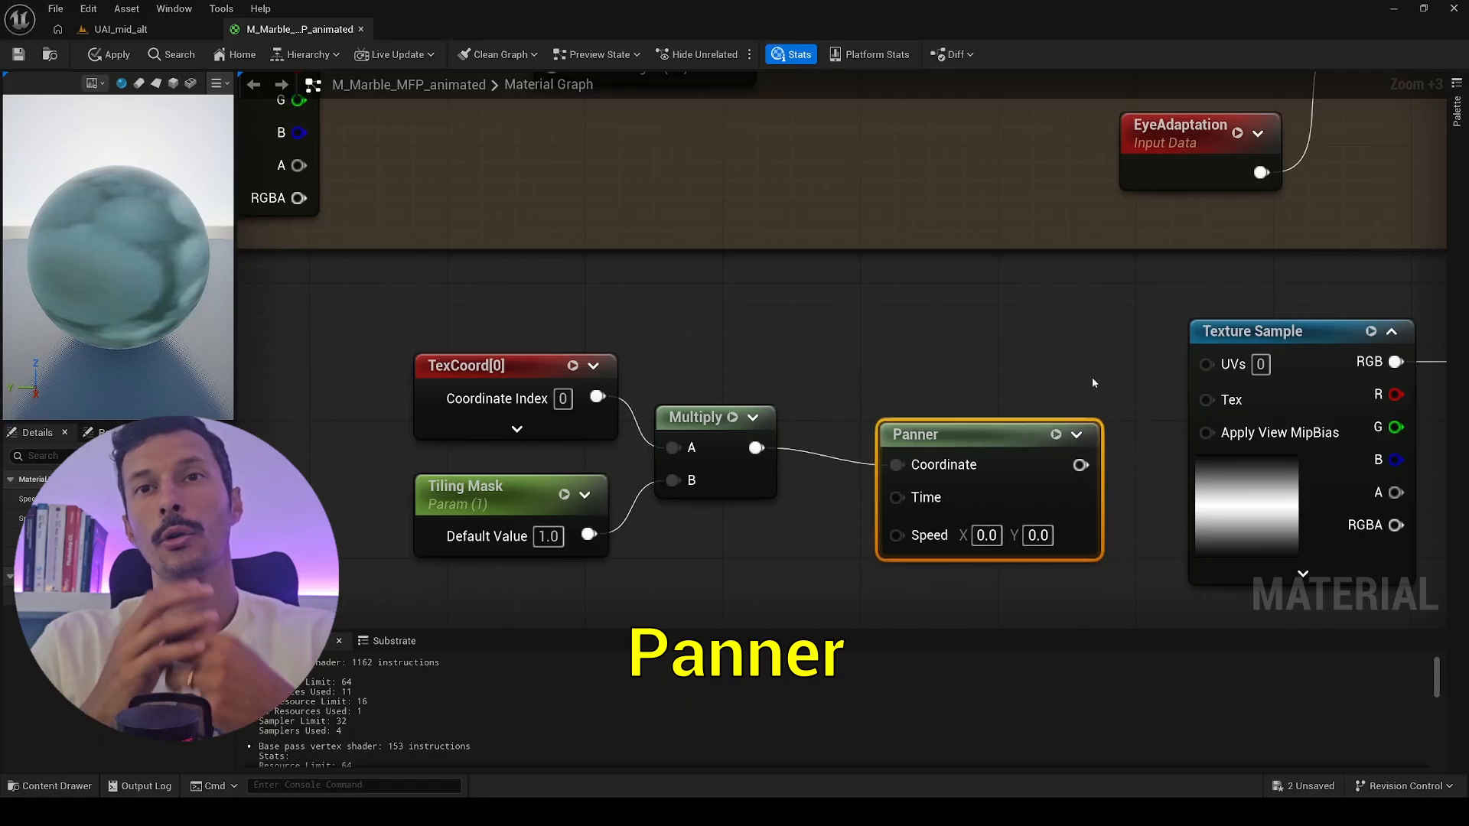
left_click_drag(1084, 461, 1082, 464)
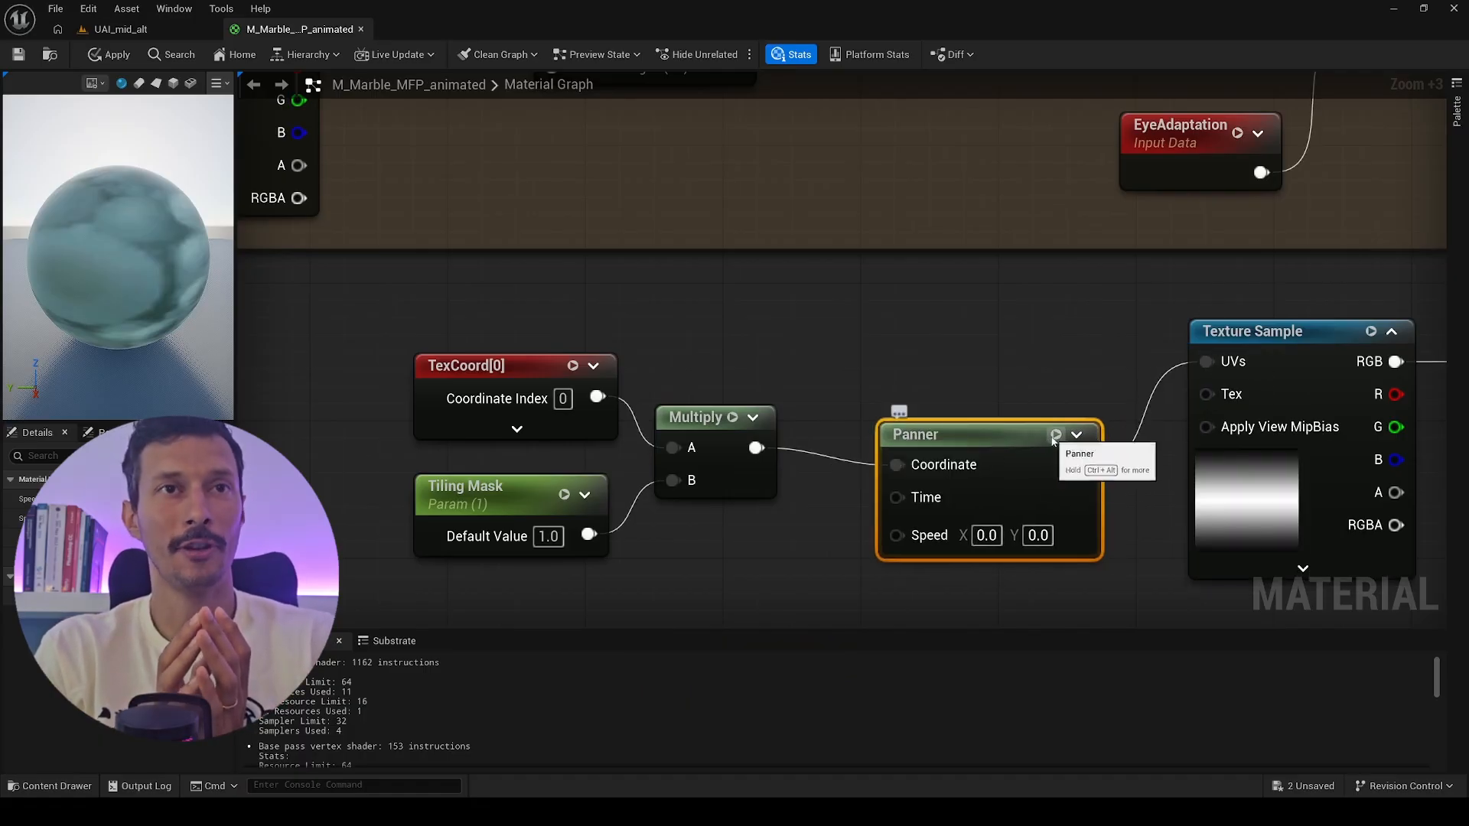
left_click(1372, 331)
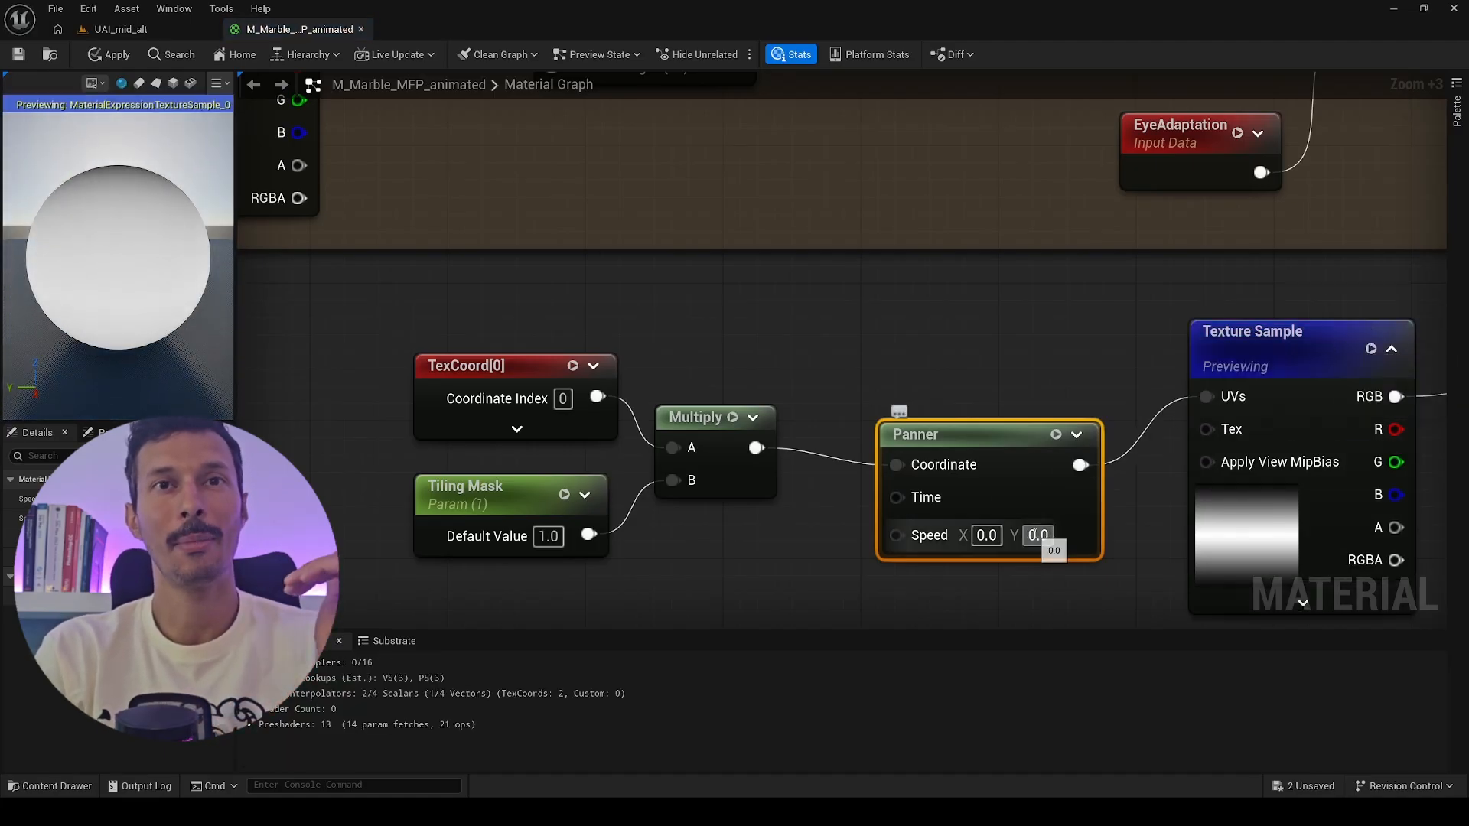
Test the mask's movement with a Panner Y speed of 1, and reset that speed to 0.
type("1")
key("Return")
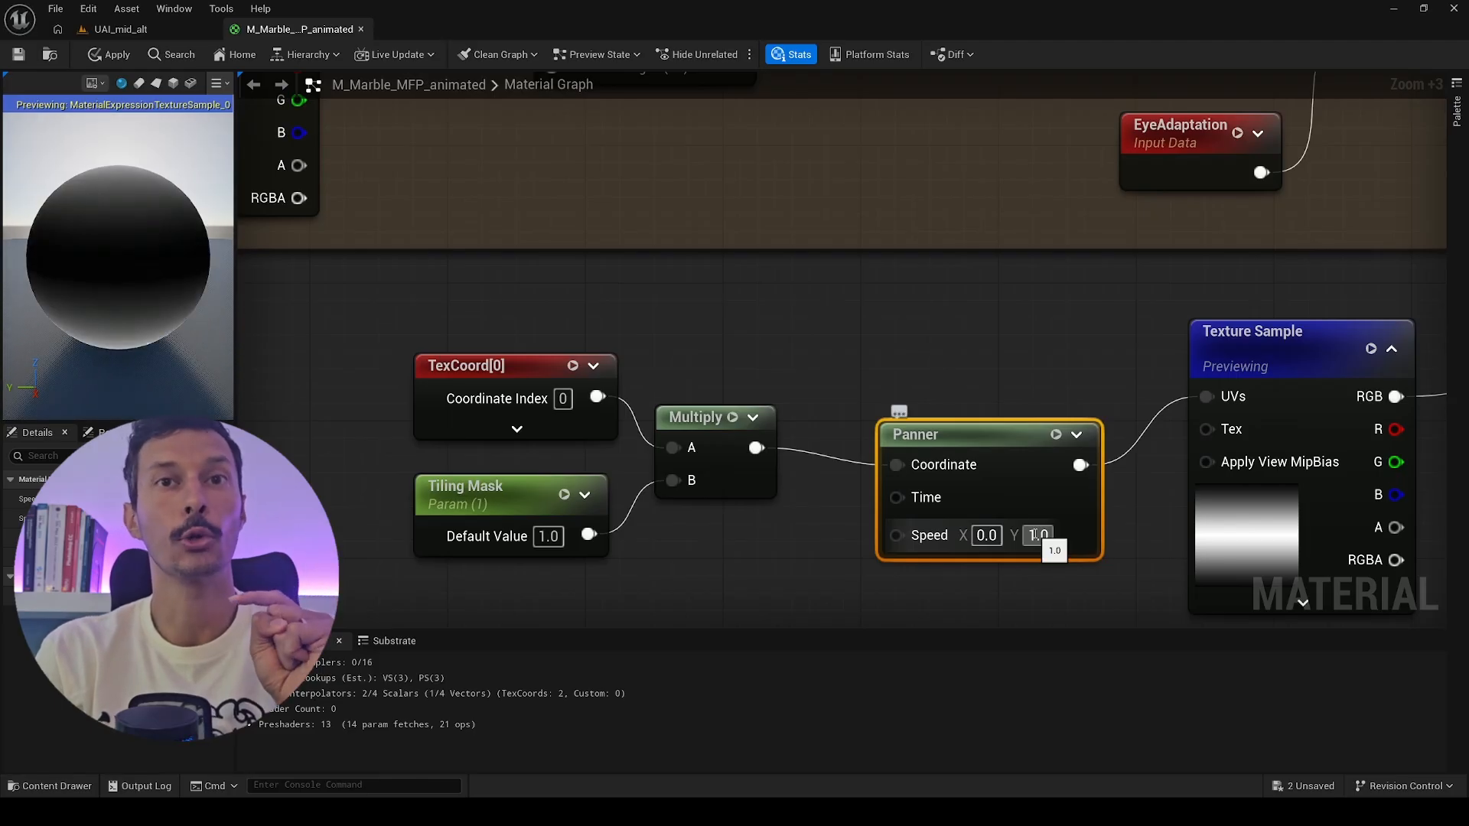
left_click(1034, 534)
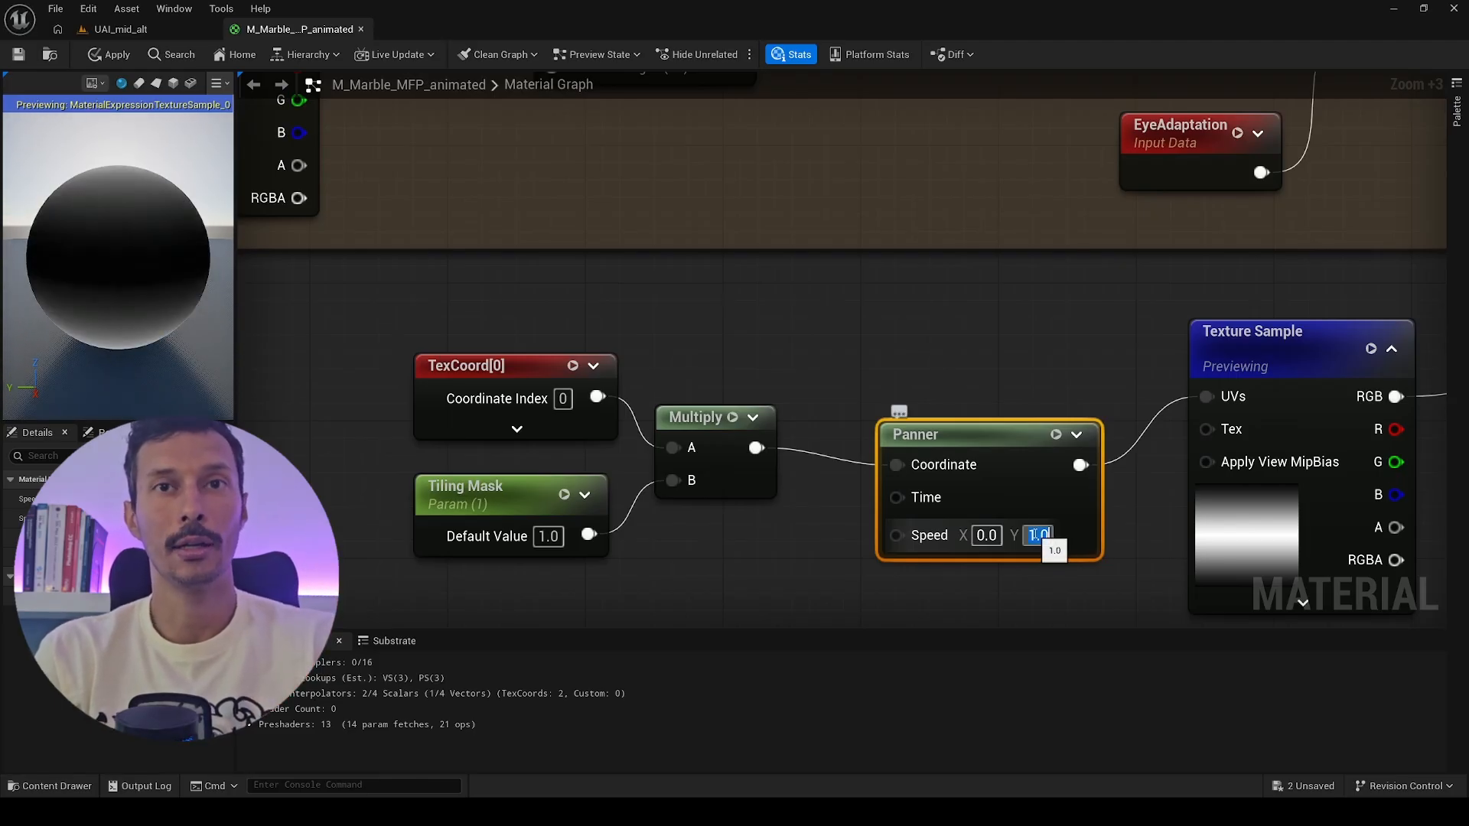
type("0")
key("Return")
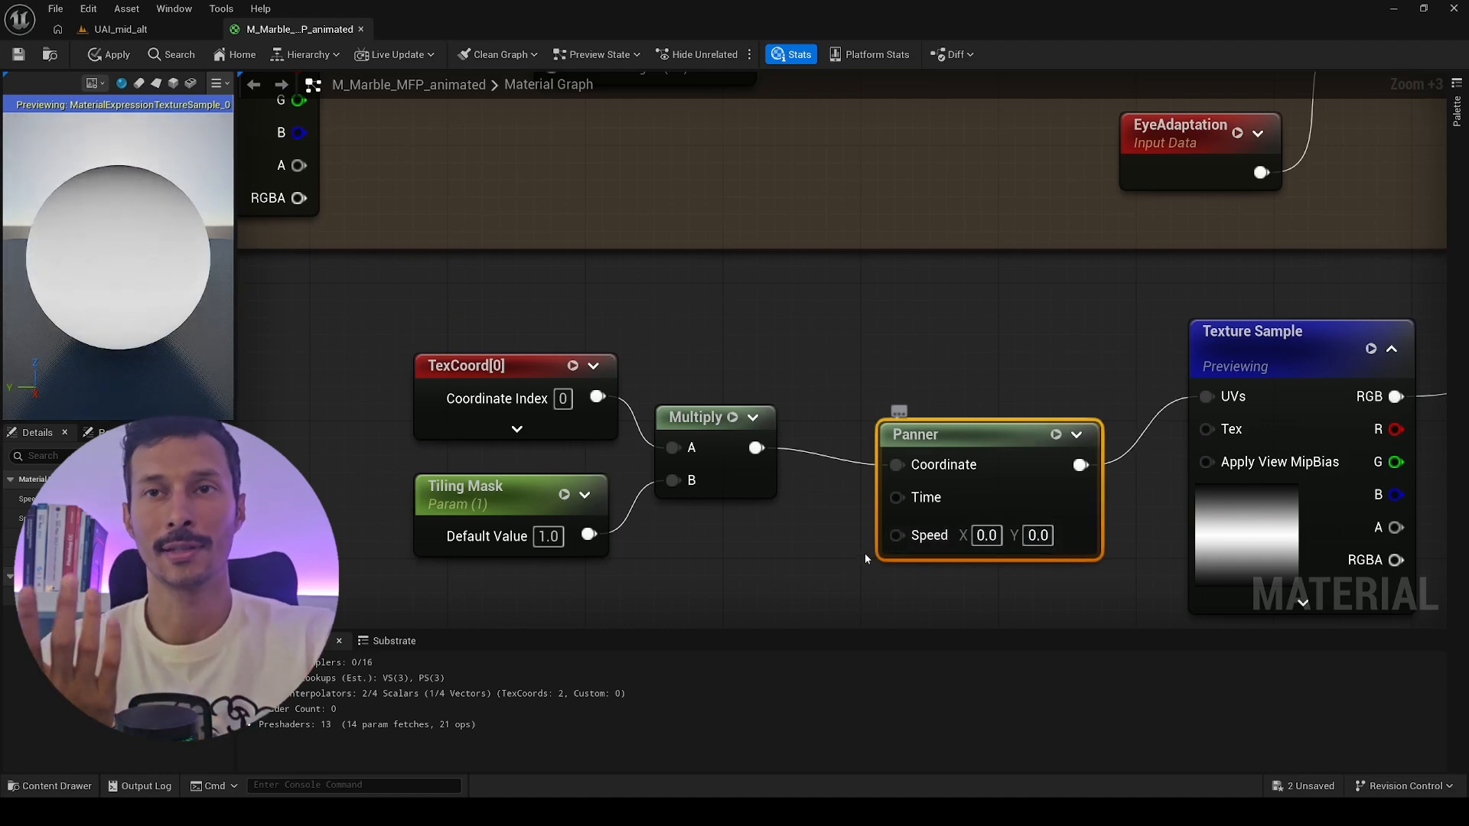
Add two scalar parameters named speed X and speed Y, one under the other, beneath the Tiling Mask parameter.
right_click_drag(869, 558, 915, 436)
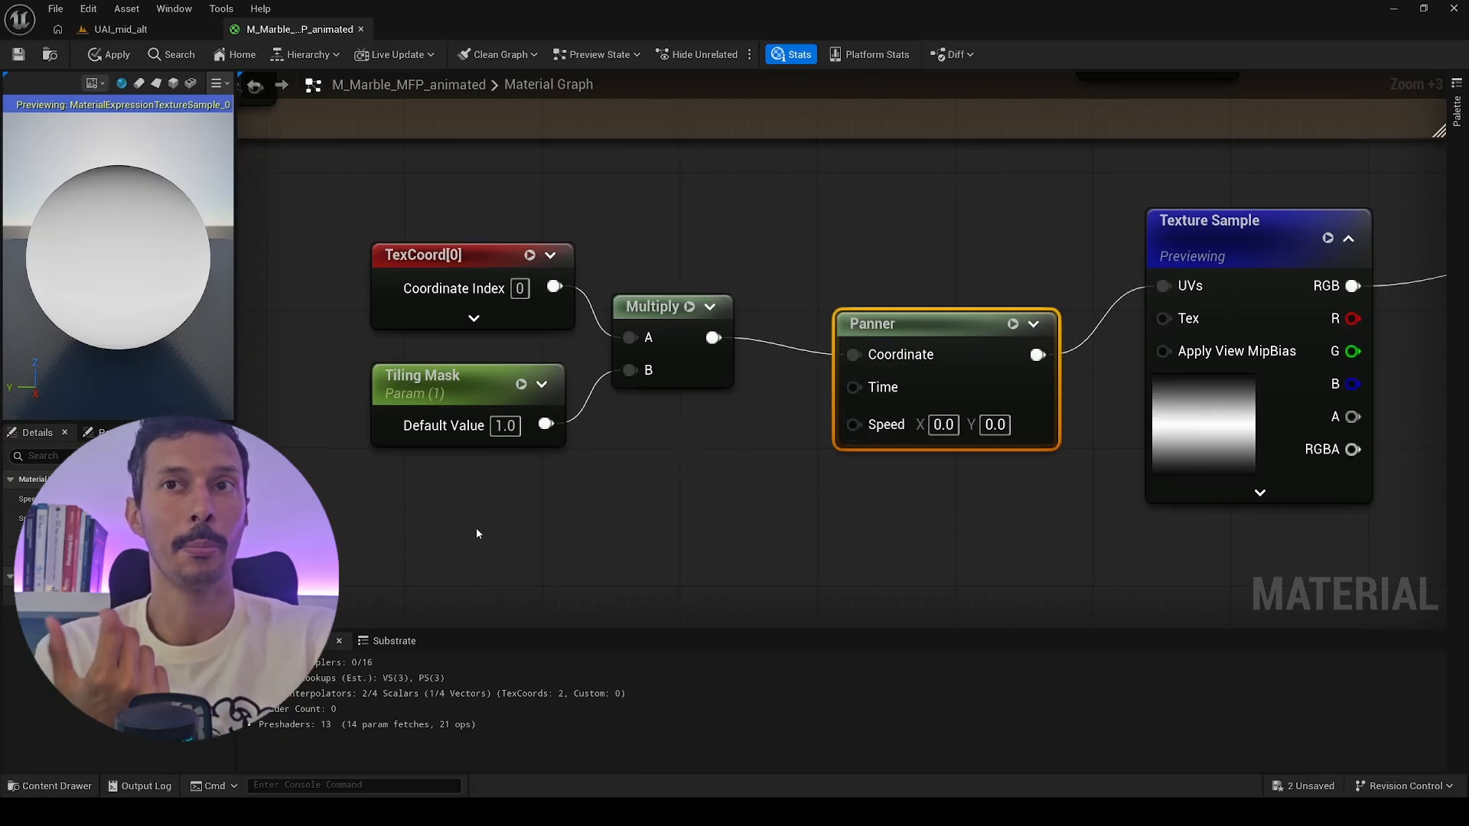
right_click_drag(461, 520, 473, 480)
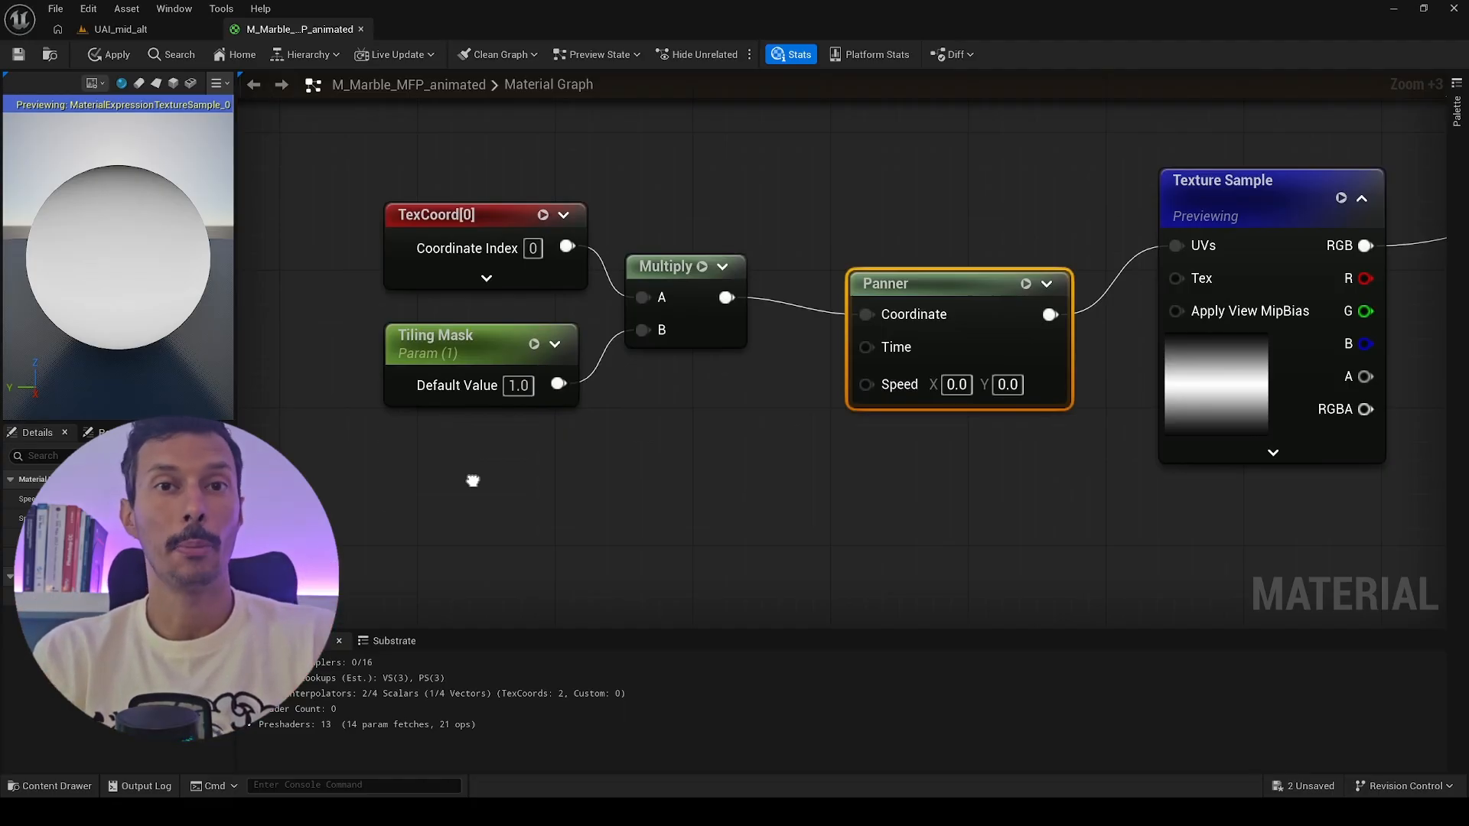
right_click_drag(472, 480, 438, 425)
left_click(437, 424)
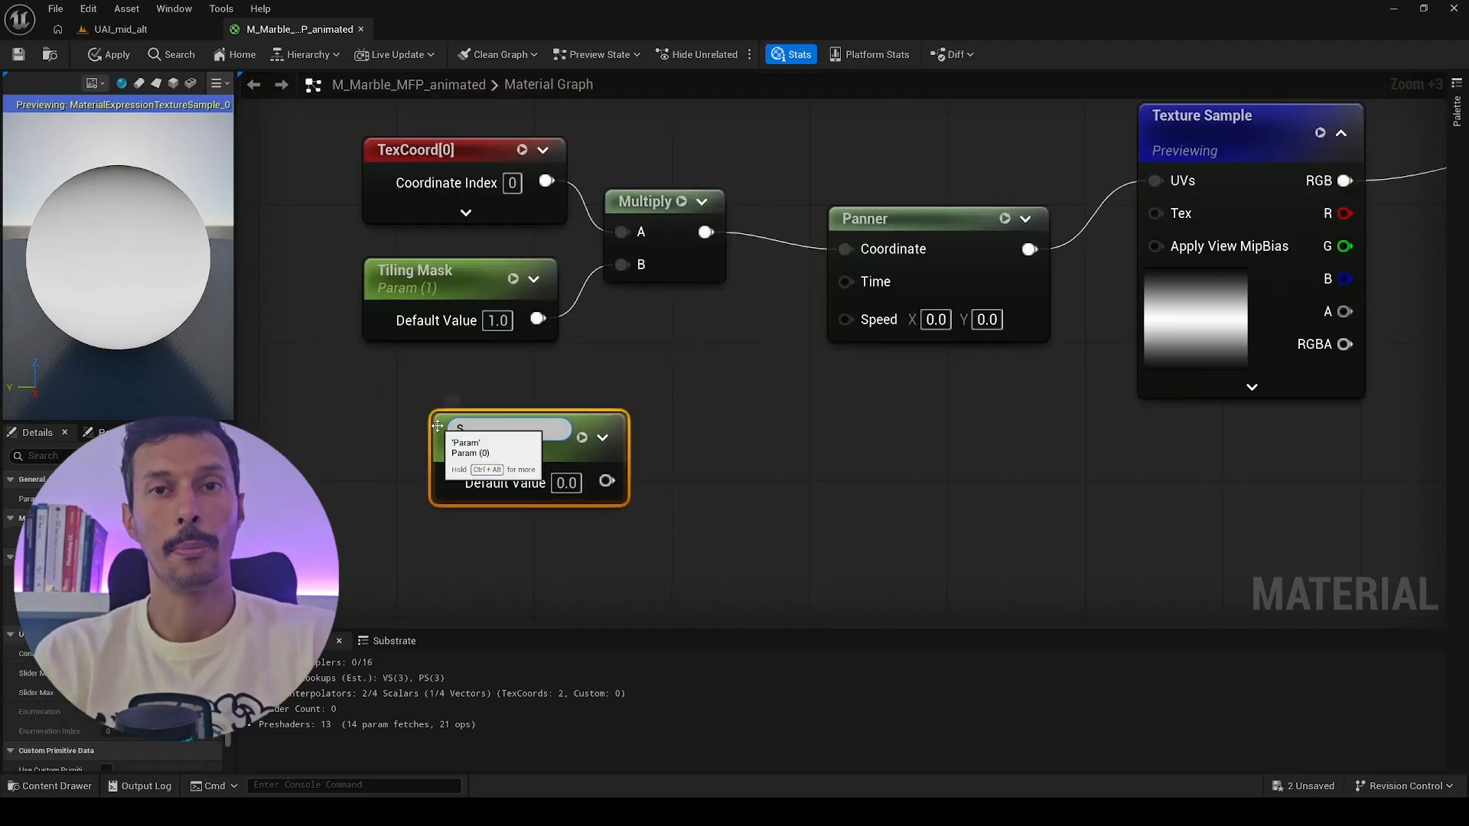
type("speed")
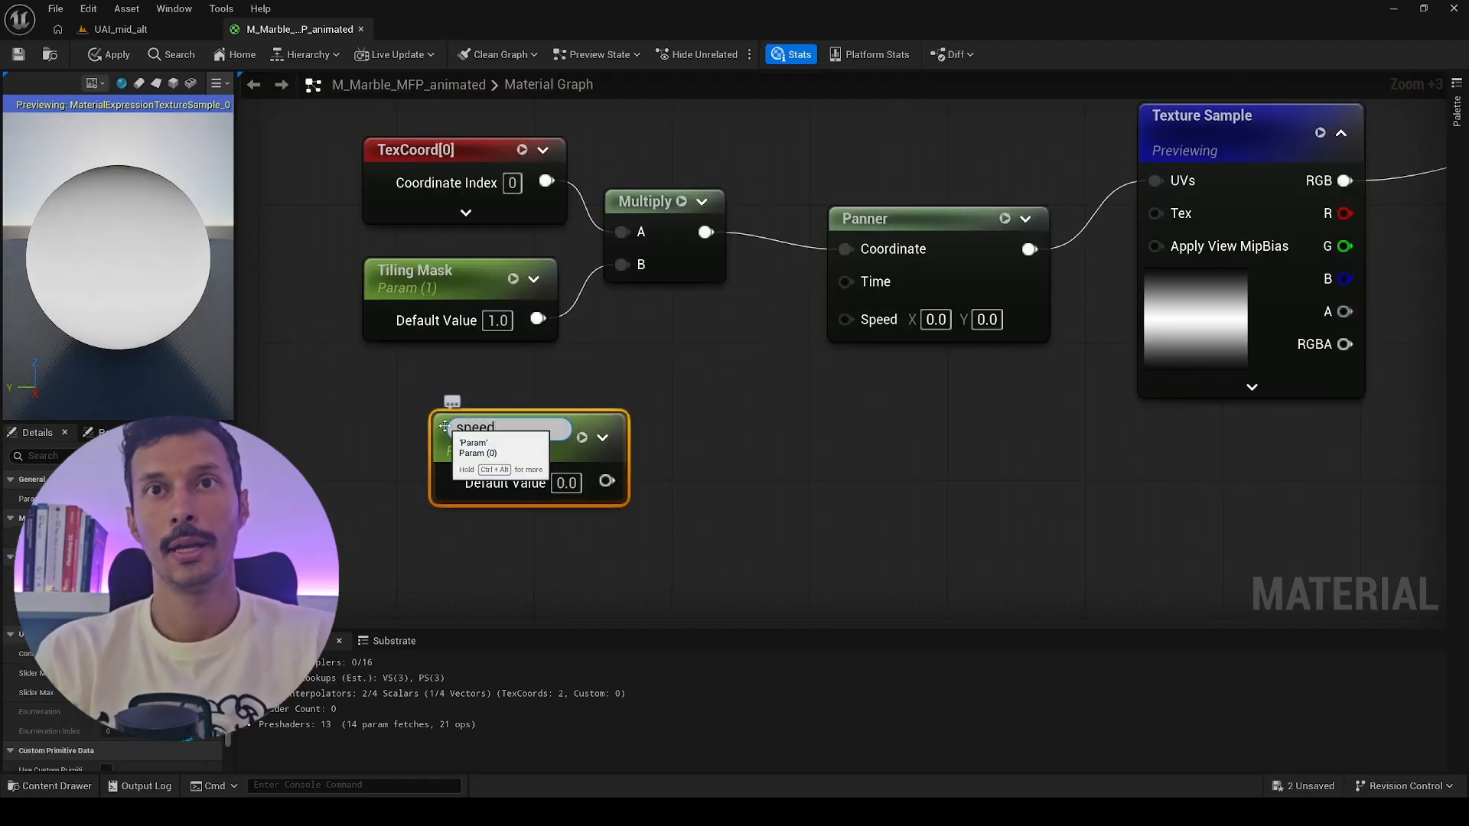
type(" X")
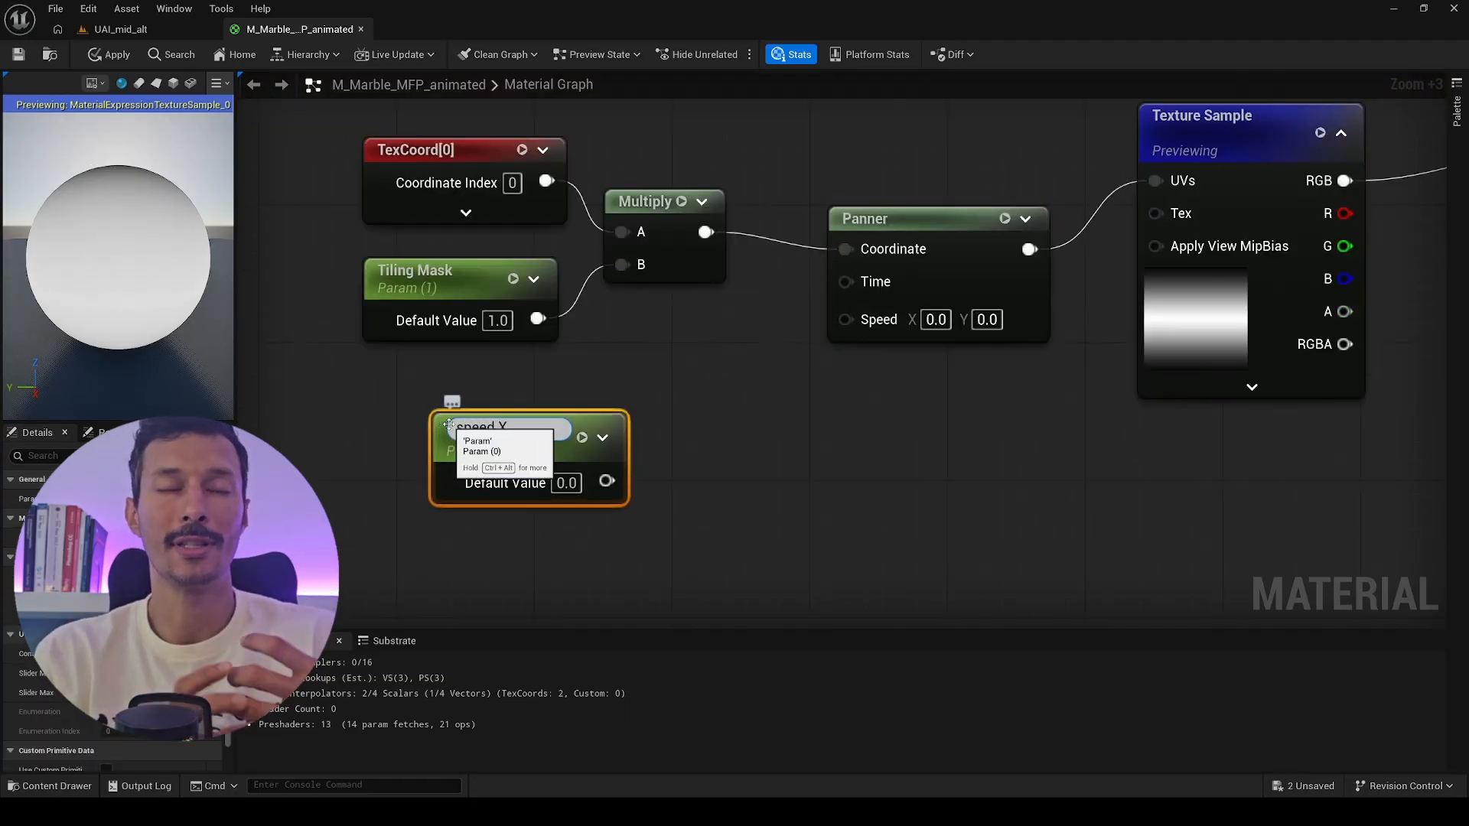
key("Return")
left_click_drag(449, 422, 398, 391)
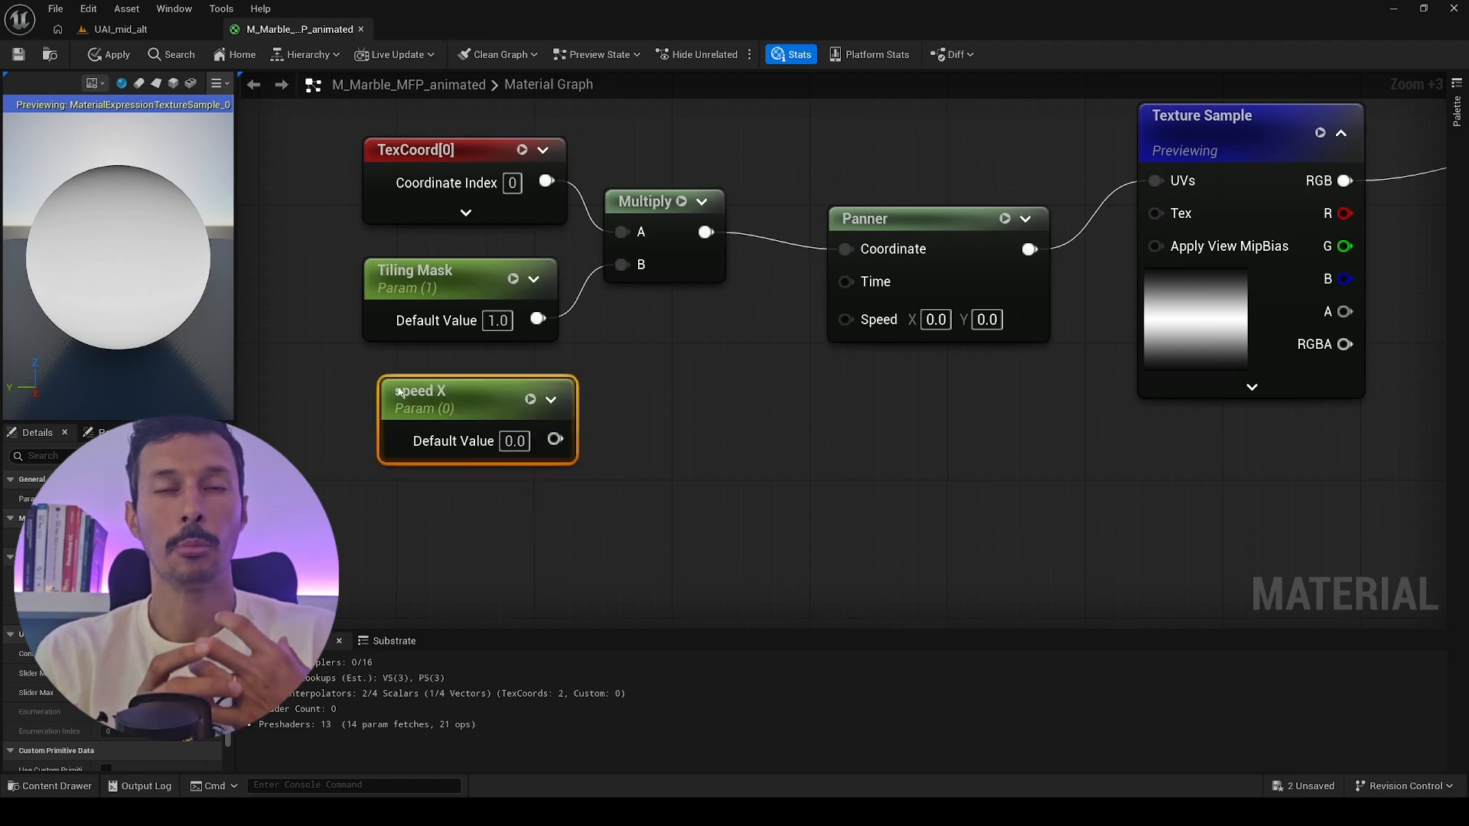
left_click(402, 488)
type("speed")
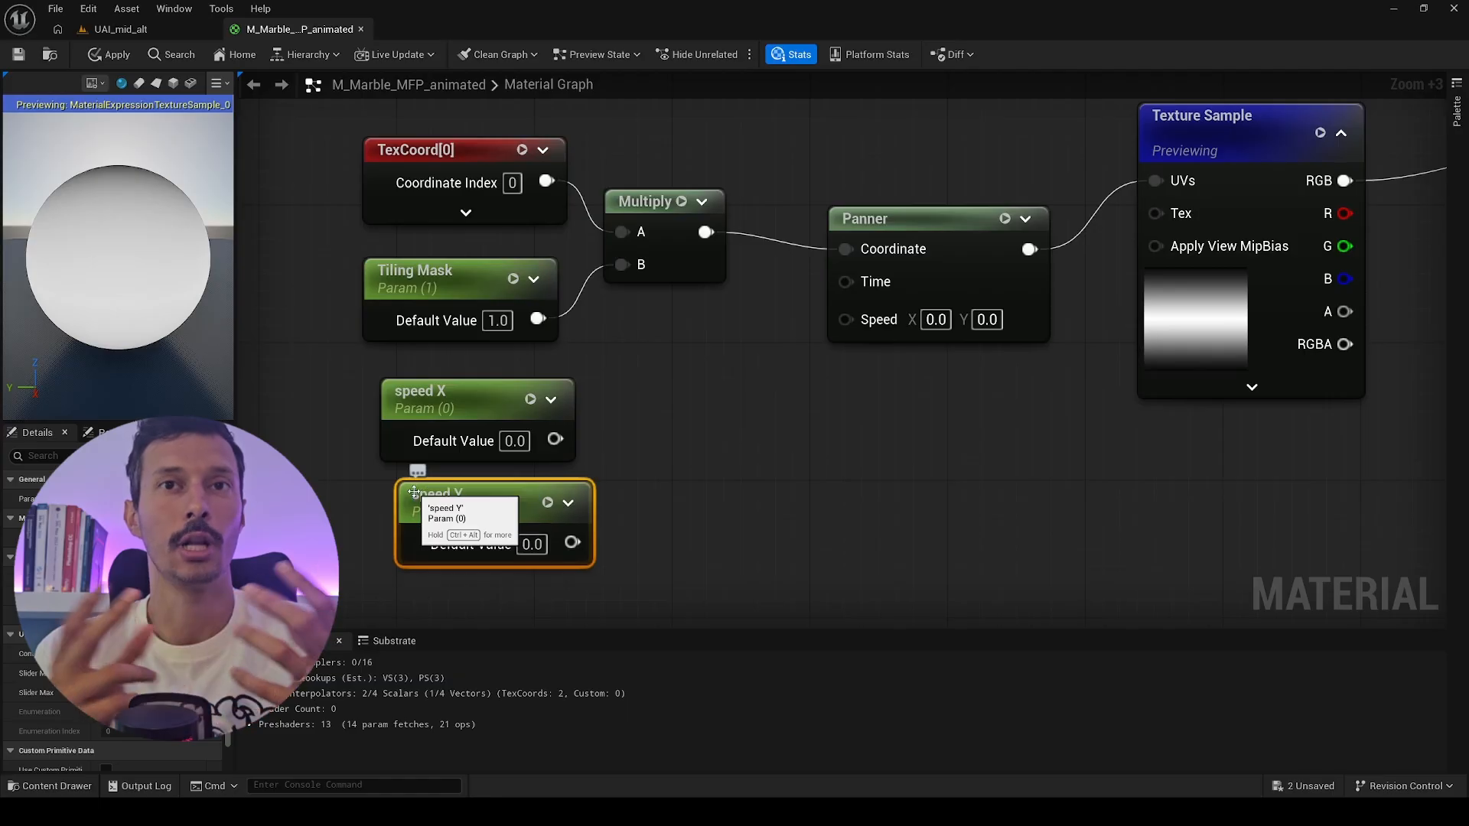
Complete the second parameter's name as speed Y and assign the speed X parameter to the emissive group.
type(" Y")
key("Return")
left_click(451, 279)
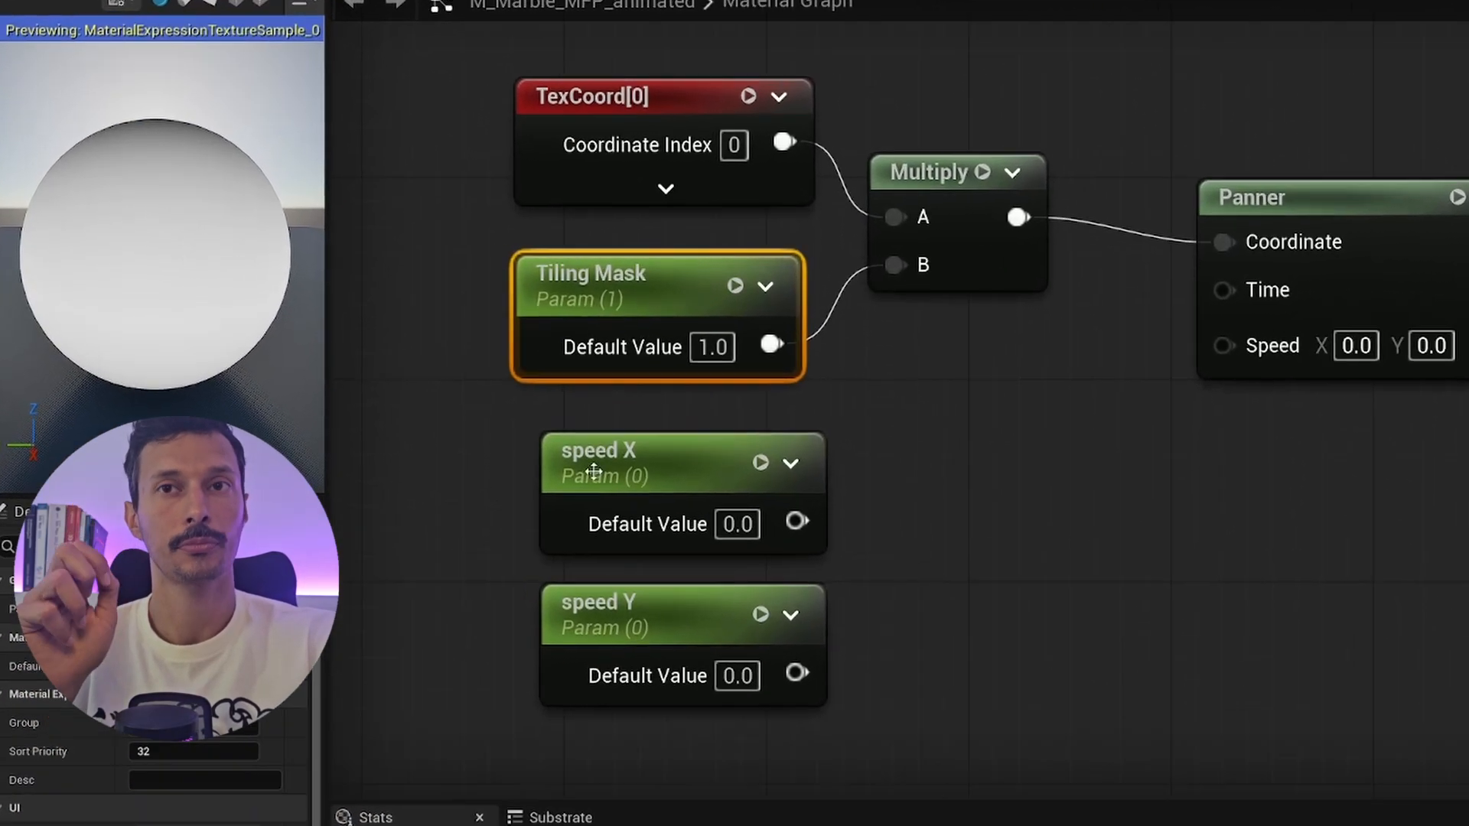
left_click(417, 403)
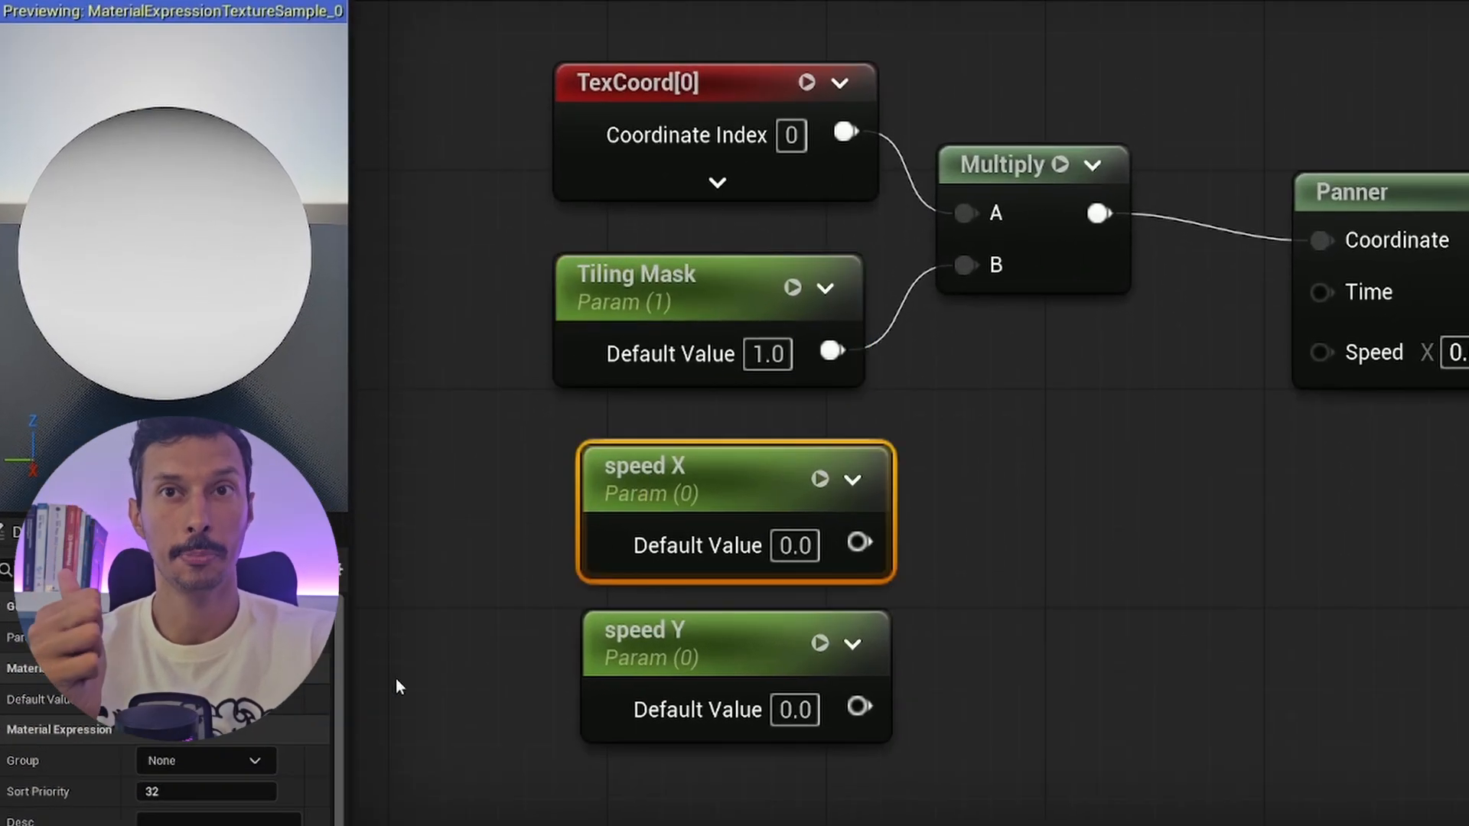
left_click(260, 757)
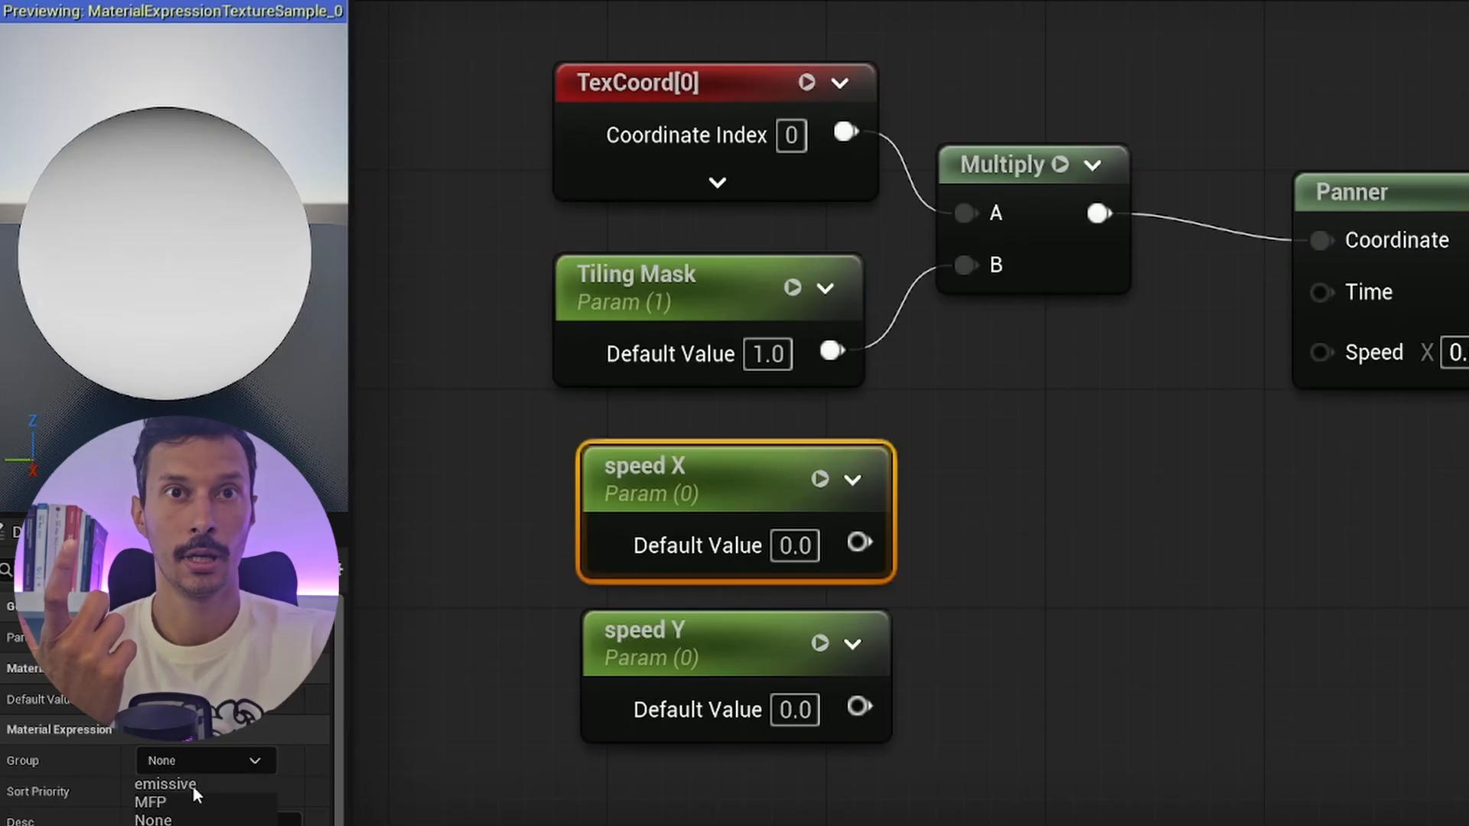
left_click(191, 784)
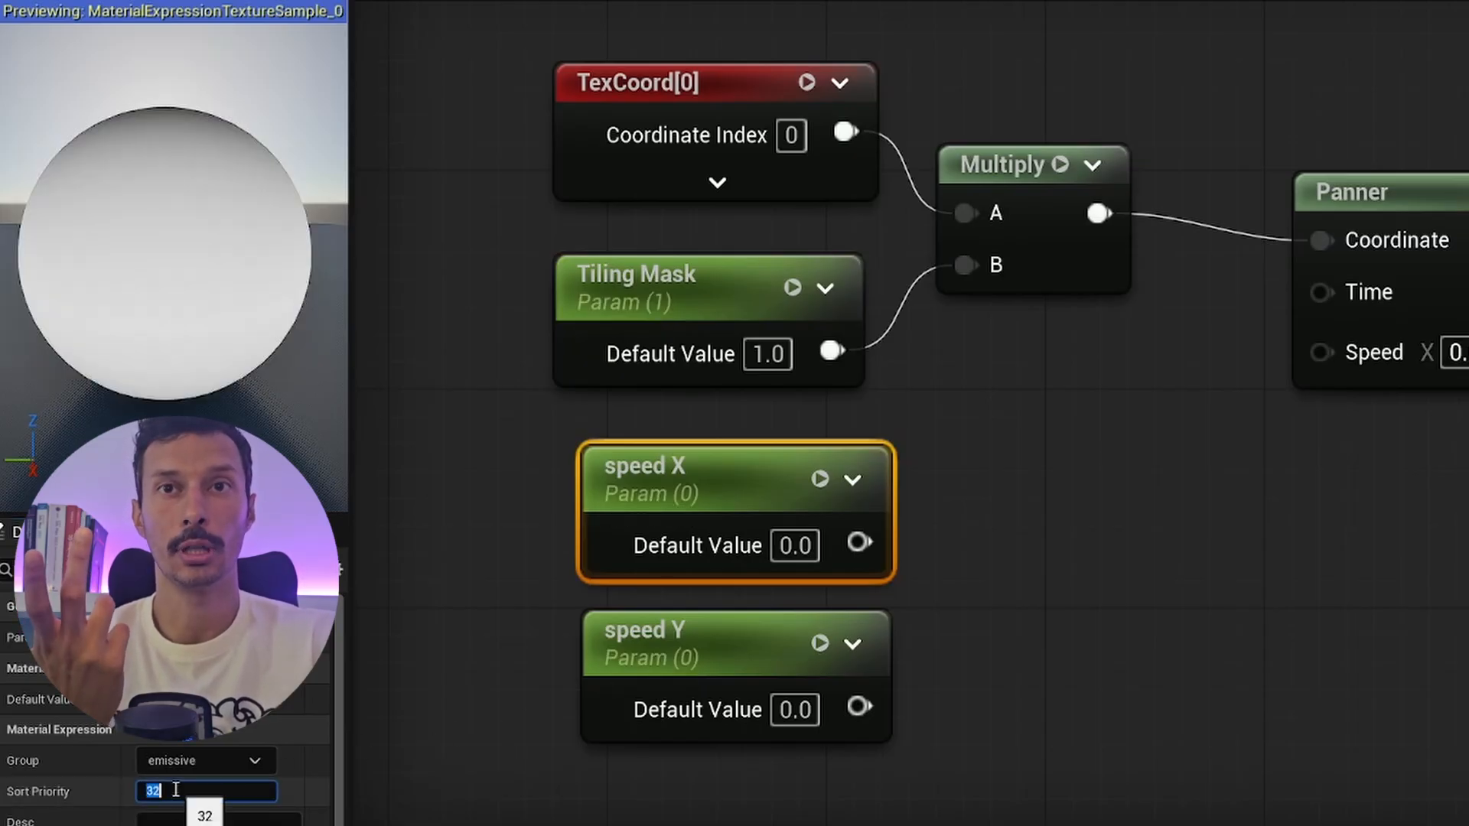
Assign the speed Y parameter to the emissive group with a sort priority of 9.
left_click(608, 697)
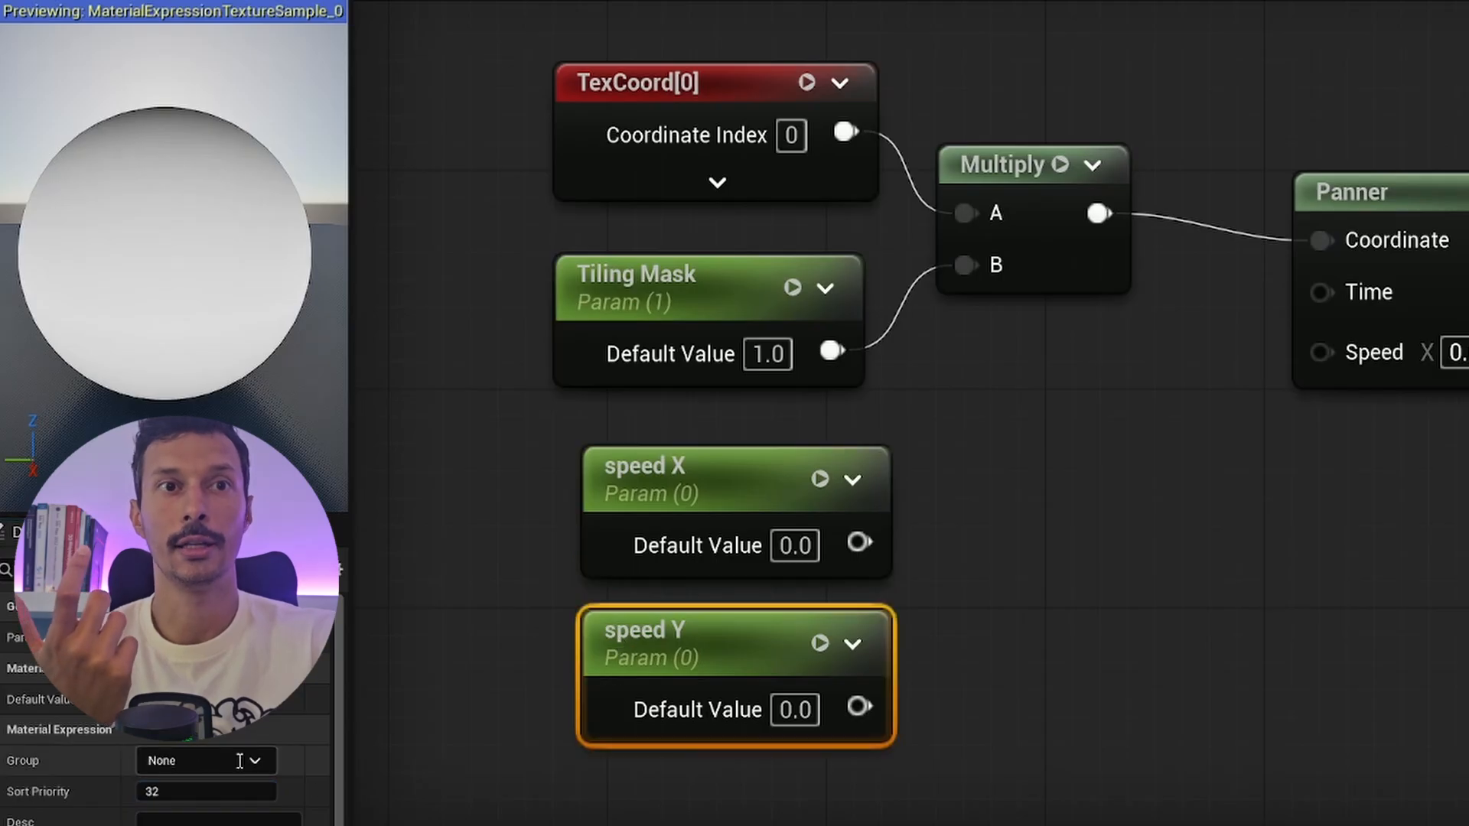
left_click(203, 781)
left_click(181, 790)
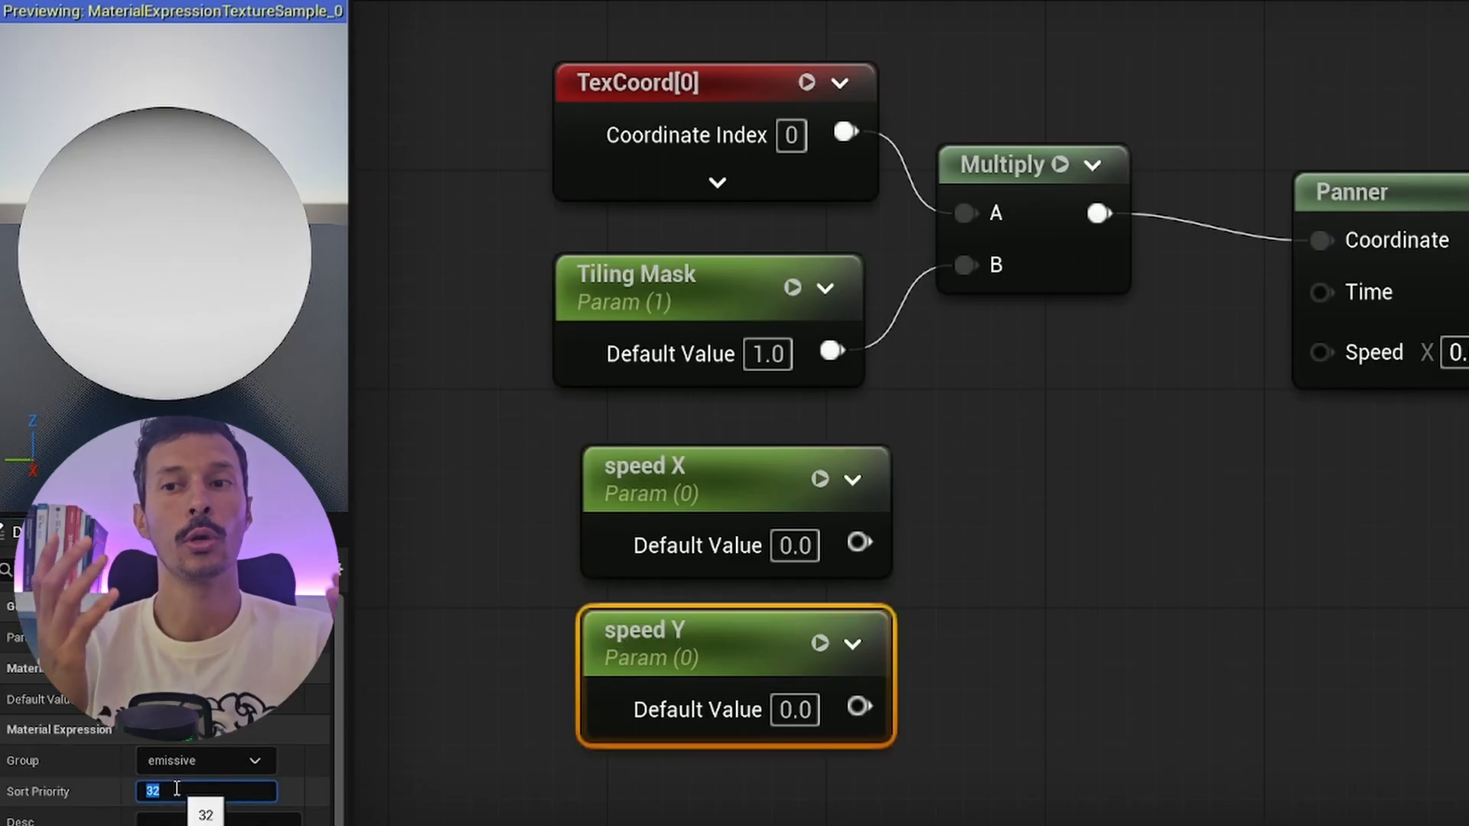
type("9")
left_click(955, 604)
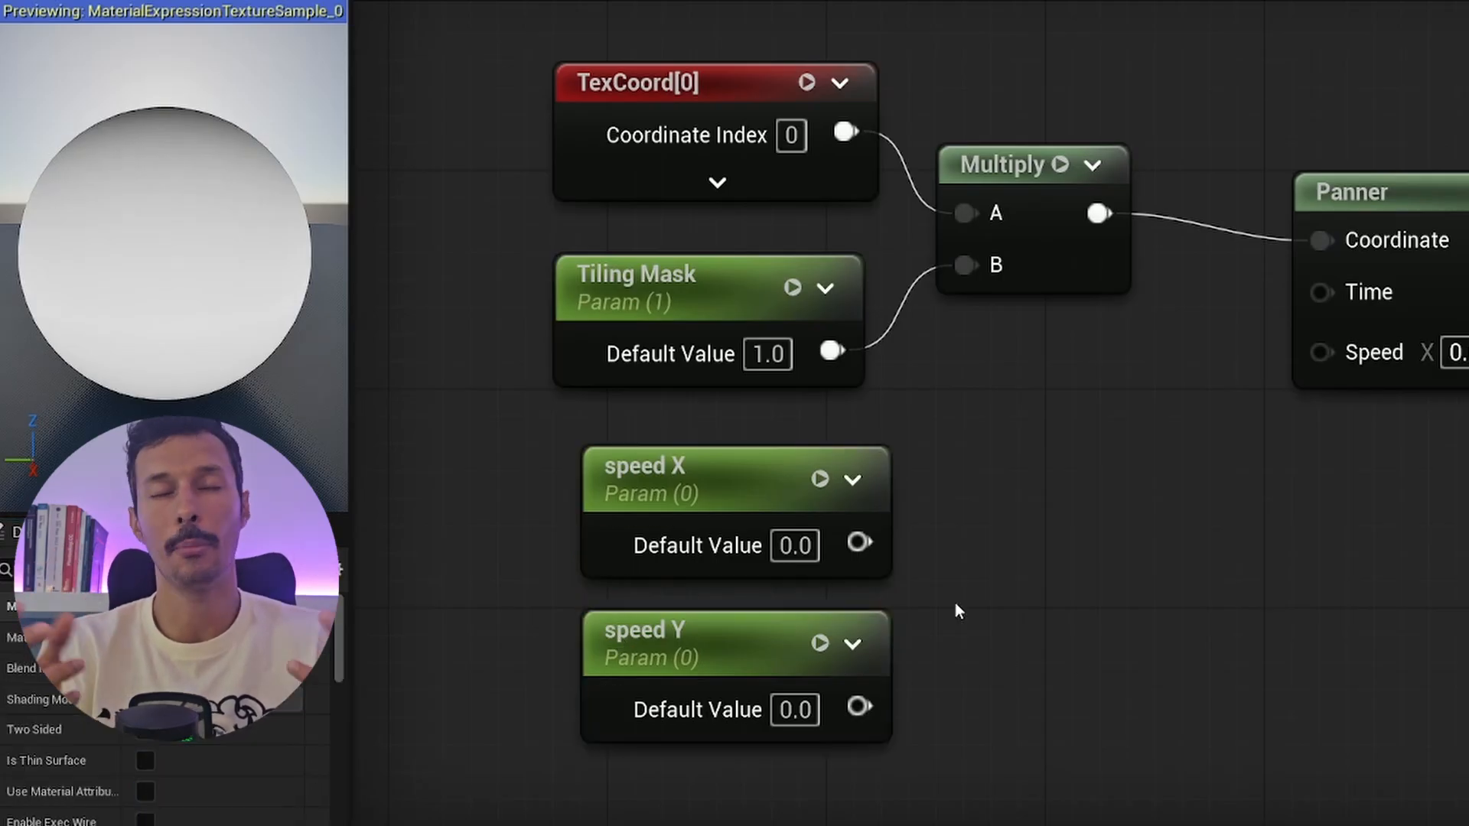
Add an AppendVector node with speed X wired to A and speed Y to B, and wire its output to the Panner's Speed.
right_click(936, 563)
type("append v")
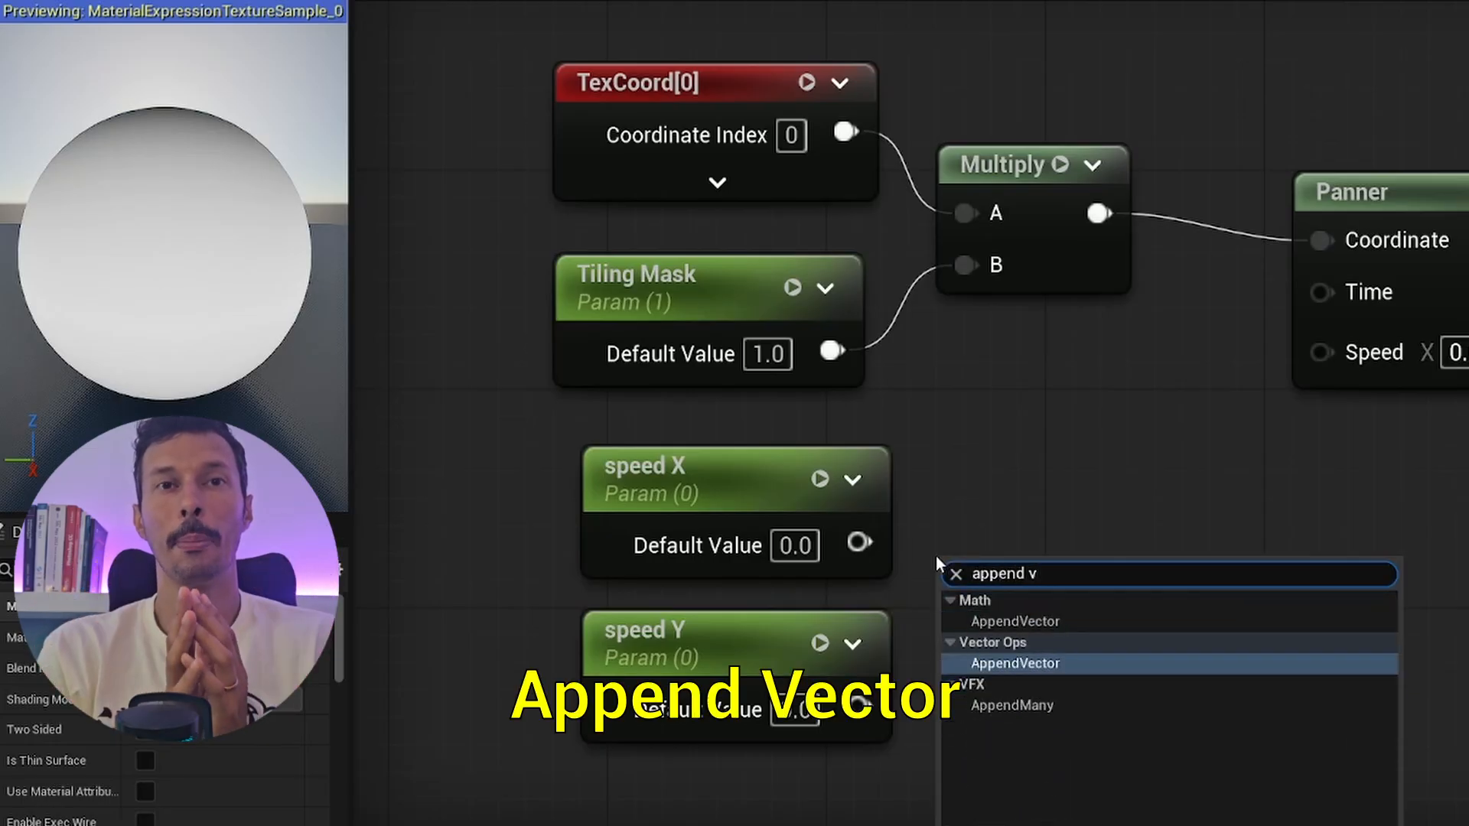
key("Return")
left_click_drag(1008, 575, 1059, 522)
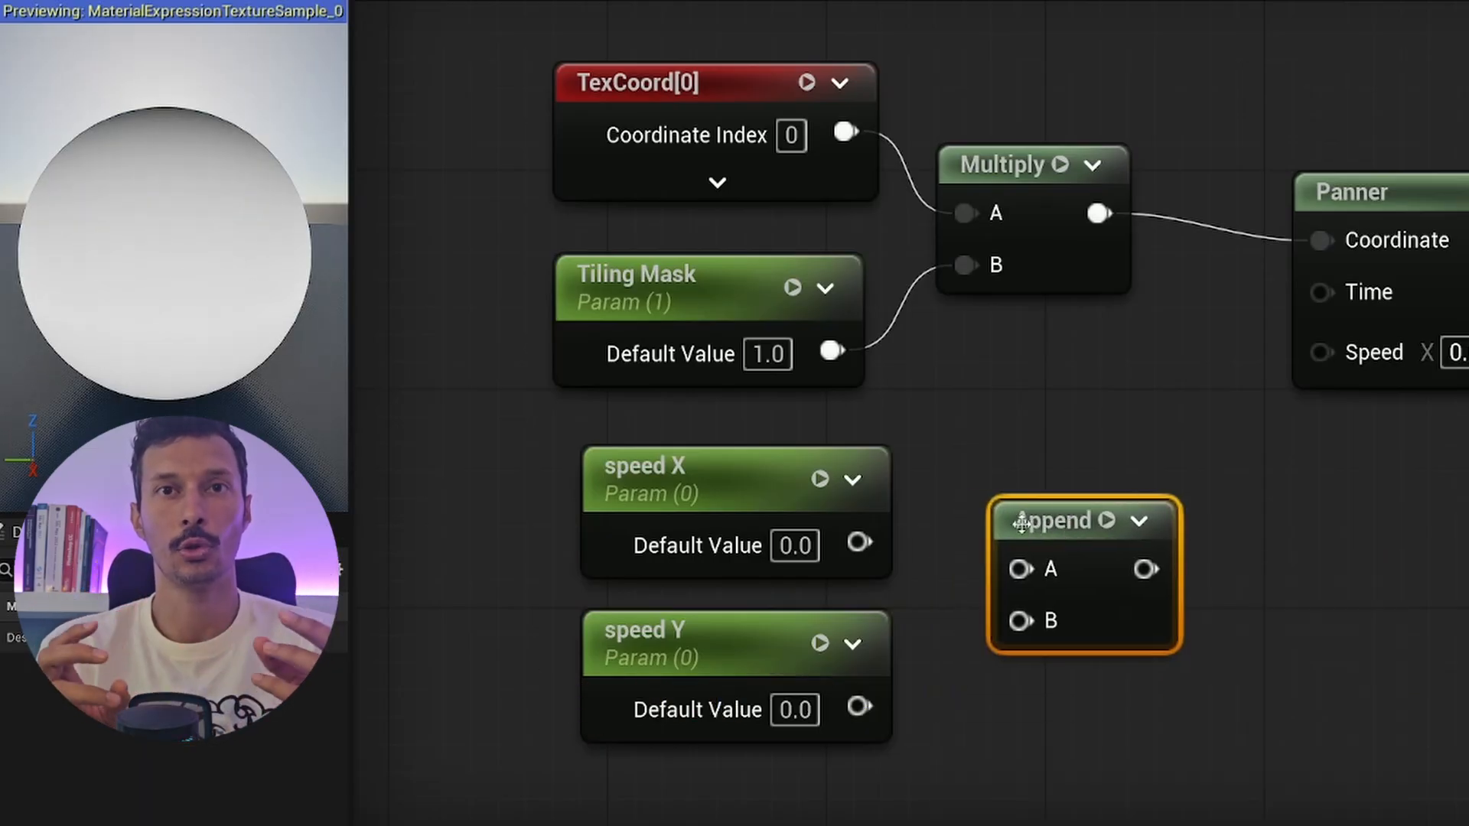
left_click_drag(859, 542, 1022, 568)
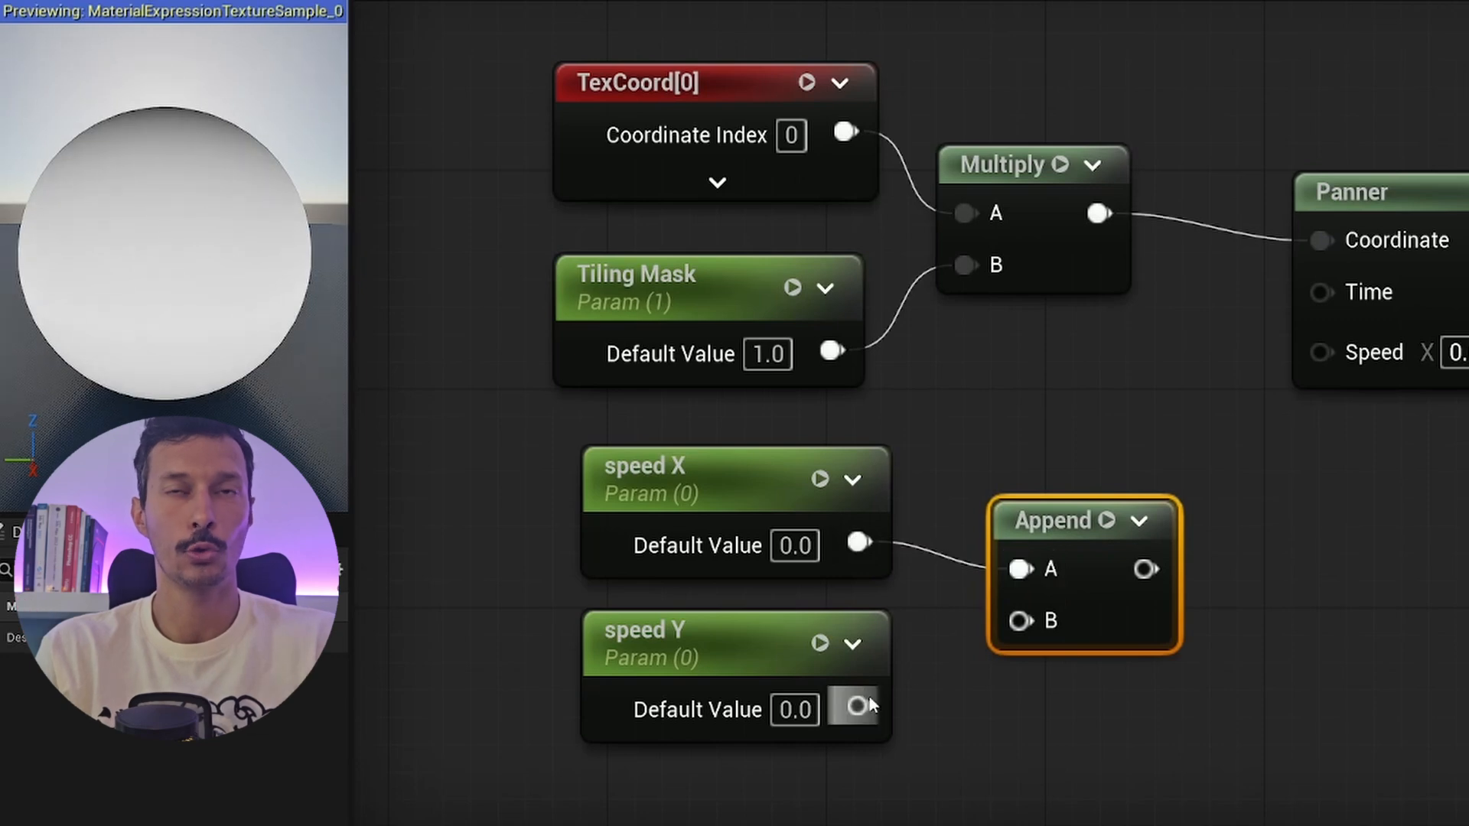
left_click_drag(859, 706, 1022, 620)
left_click_drag(1144, 569, 1319, 352)
Stop previewing the mask Texture Sample to return the preview to the full material.
right_click_drag(1338, 459, 1183, 566)
scroll(1182, 567, "down", 5)
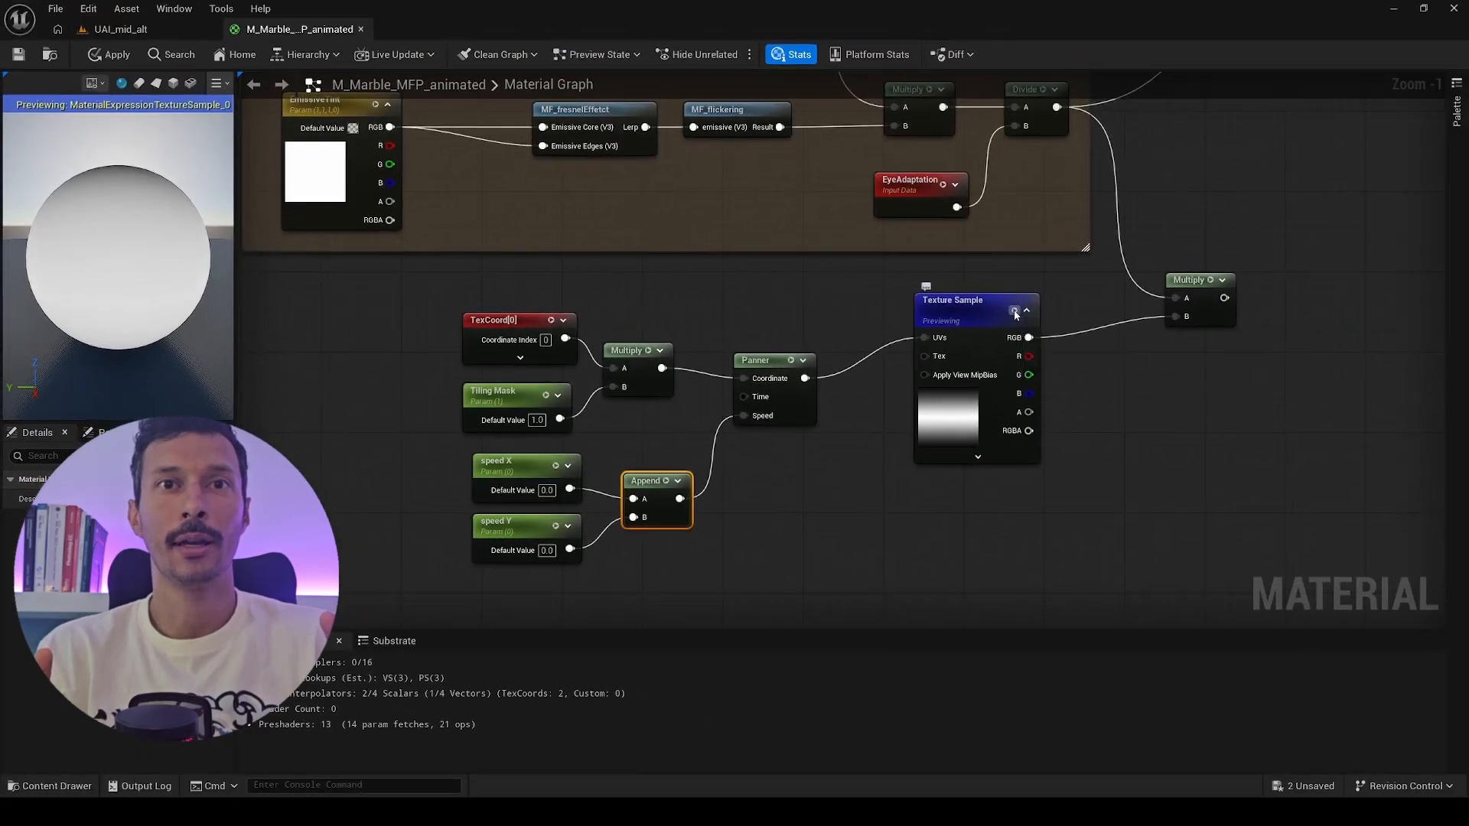
left_click(1015, 311)
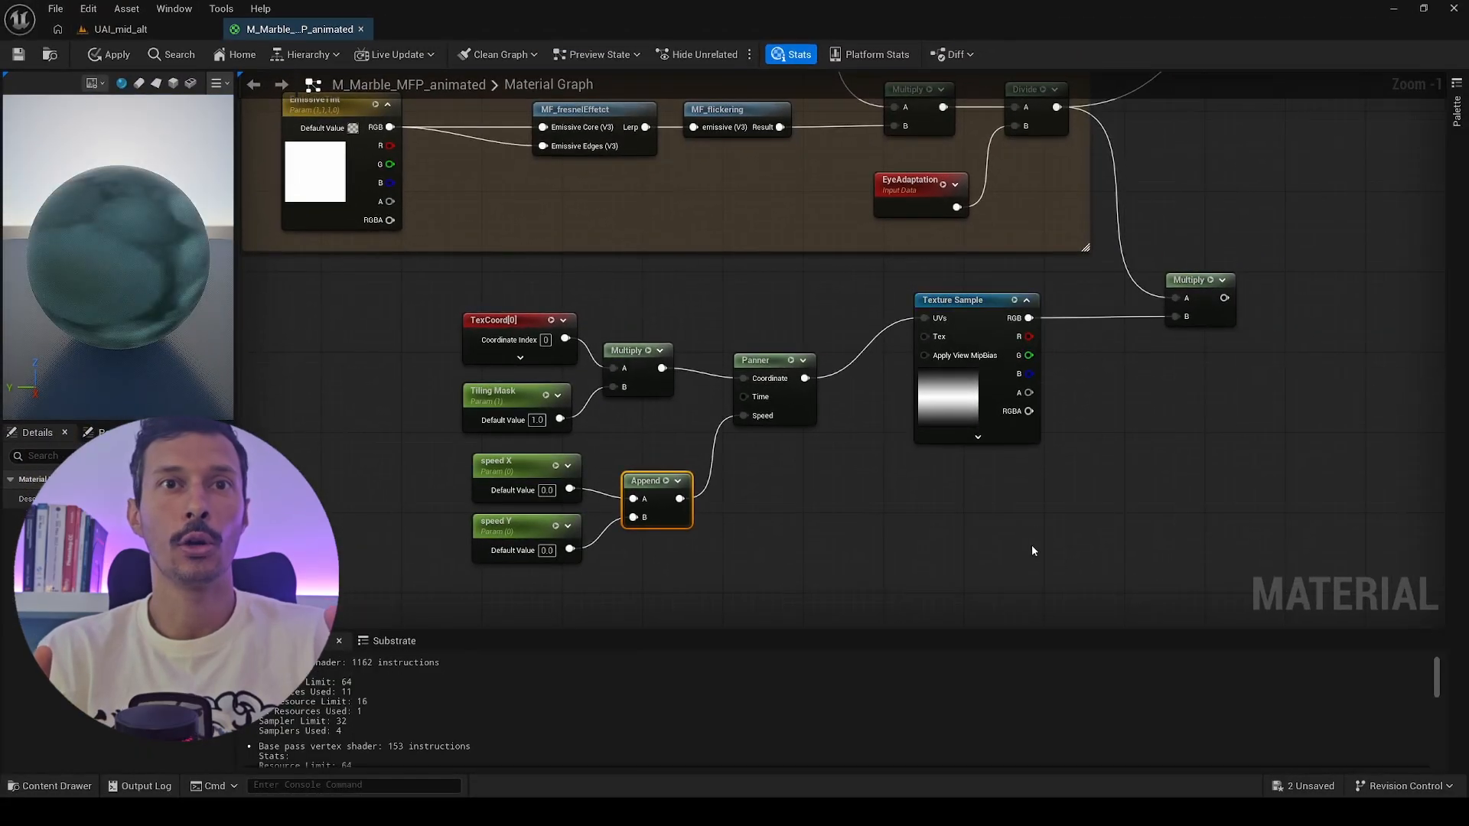
Move all the mask nodes slightly down and enclose them in a comment titled "animated mask".
left_click_drag(1029, 551, 528, 337)
left_click_drag(498, 338, 495, 380)
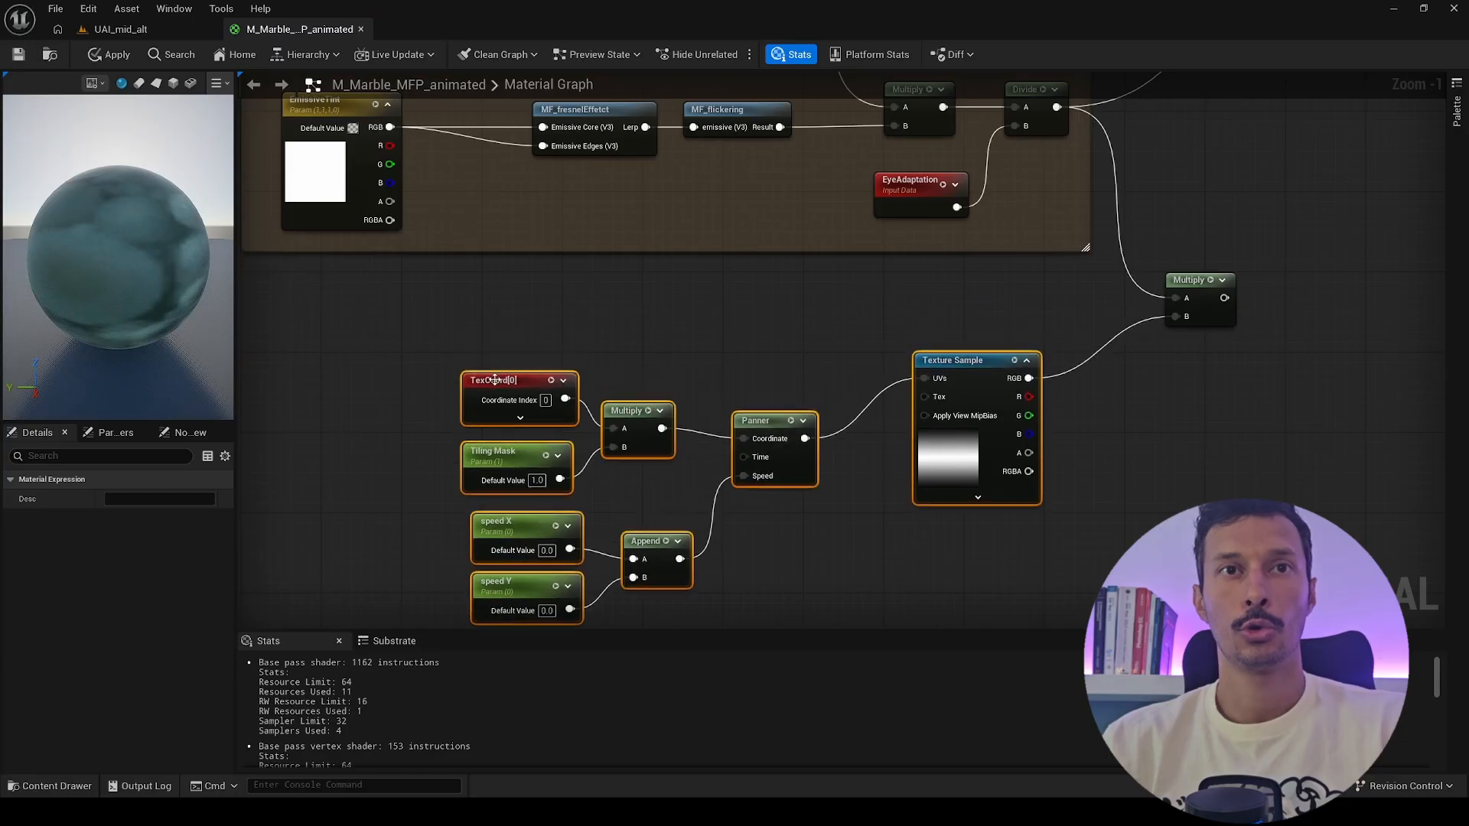
type("canimat")
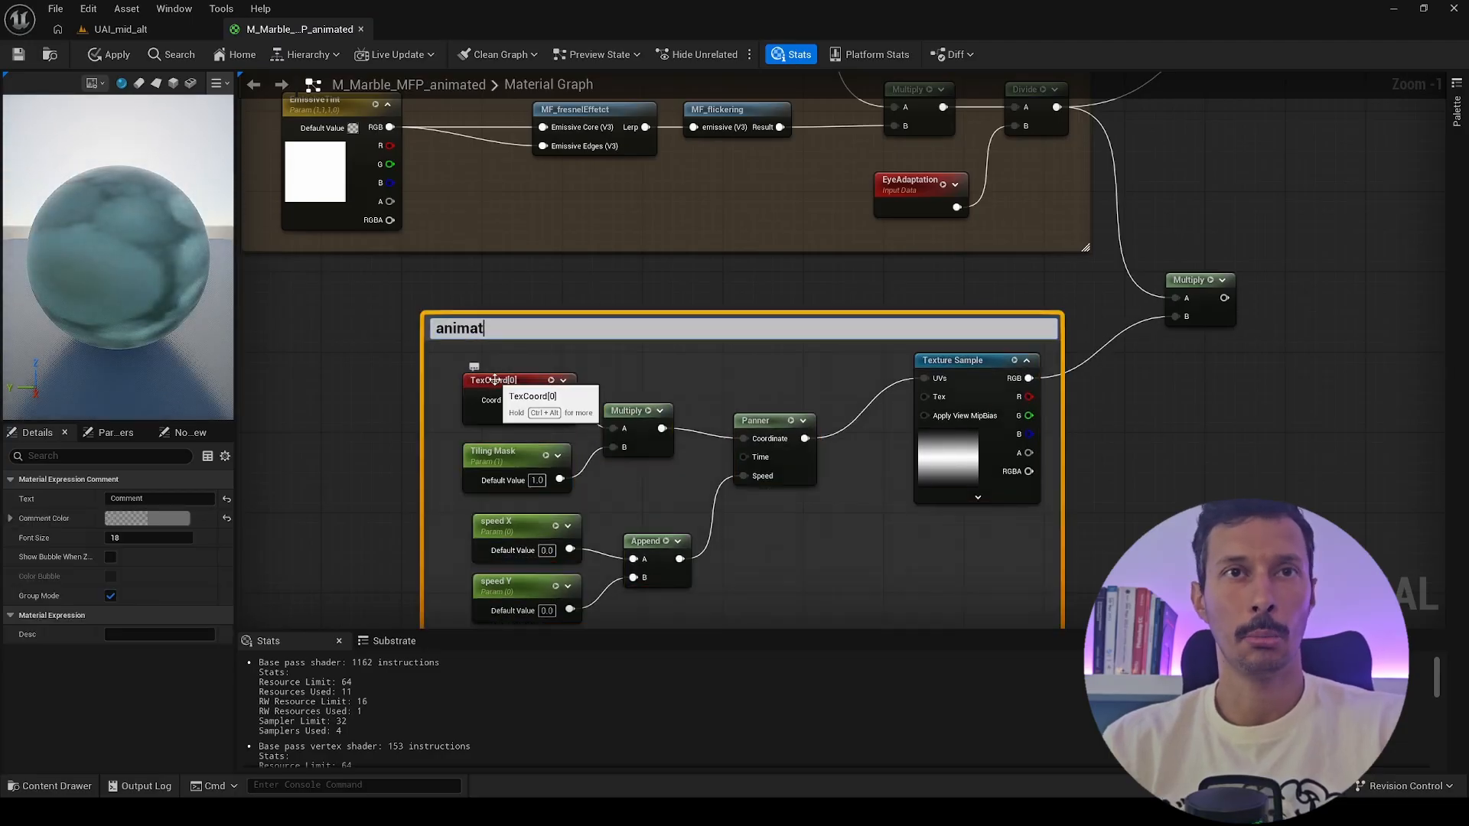
type("ed mask")
key("Return")
Wire the final Multiply combining the emissive and mask into the Substrate node's Emissive Color, and save the material.
right_click_drag(1063, 341, 643, 620)
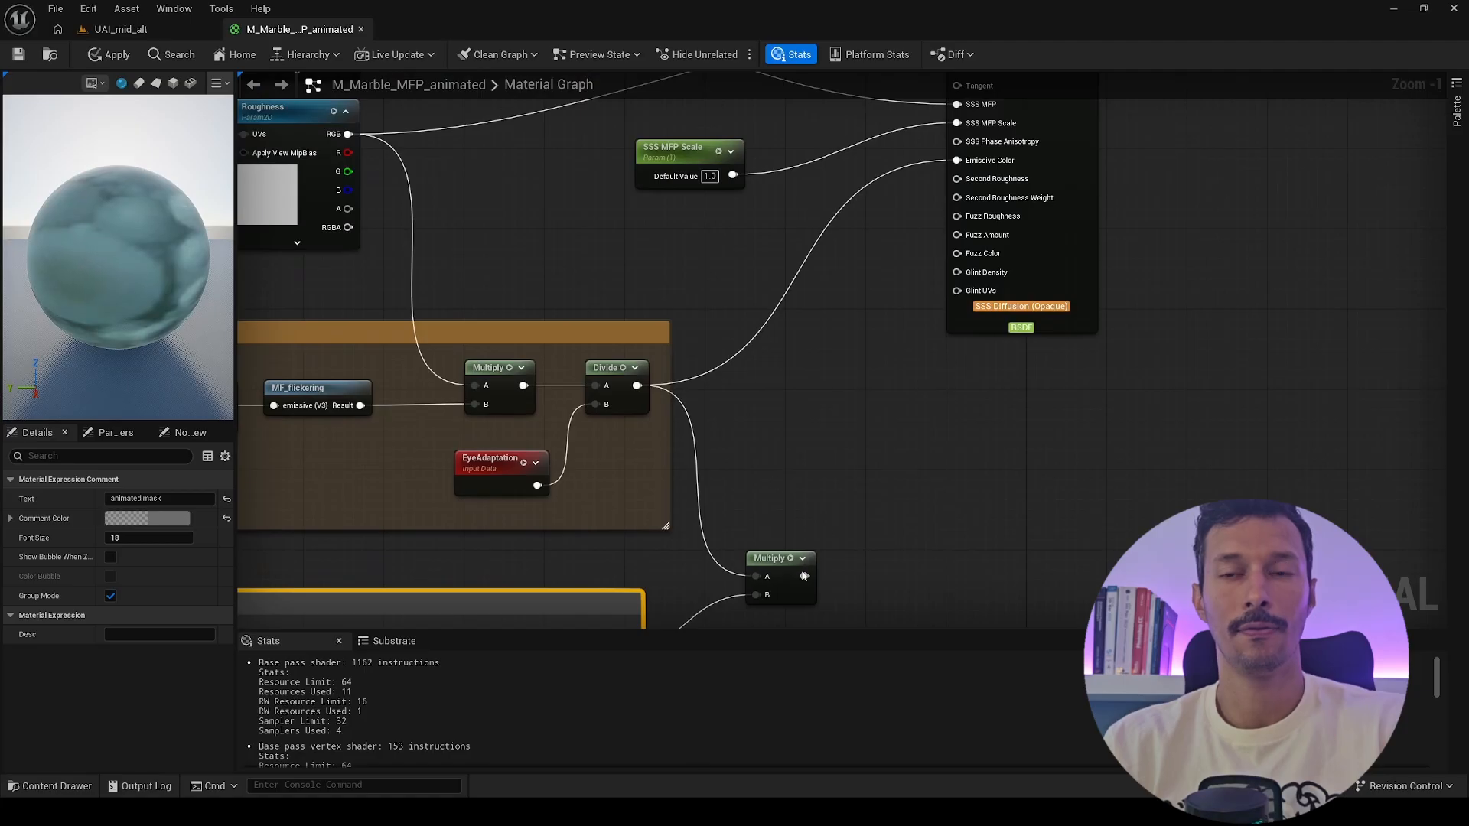
left_click_drag(803, 575, 956, 160)
right_click_drag(785, 412, 952, 250)
scroll(944, 255, "down", 1)
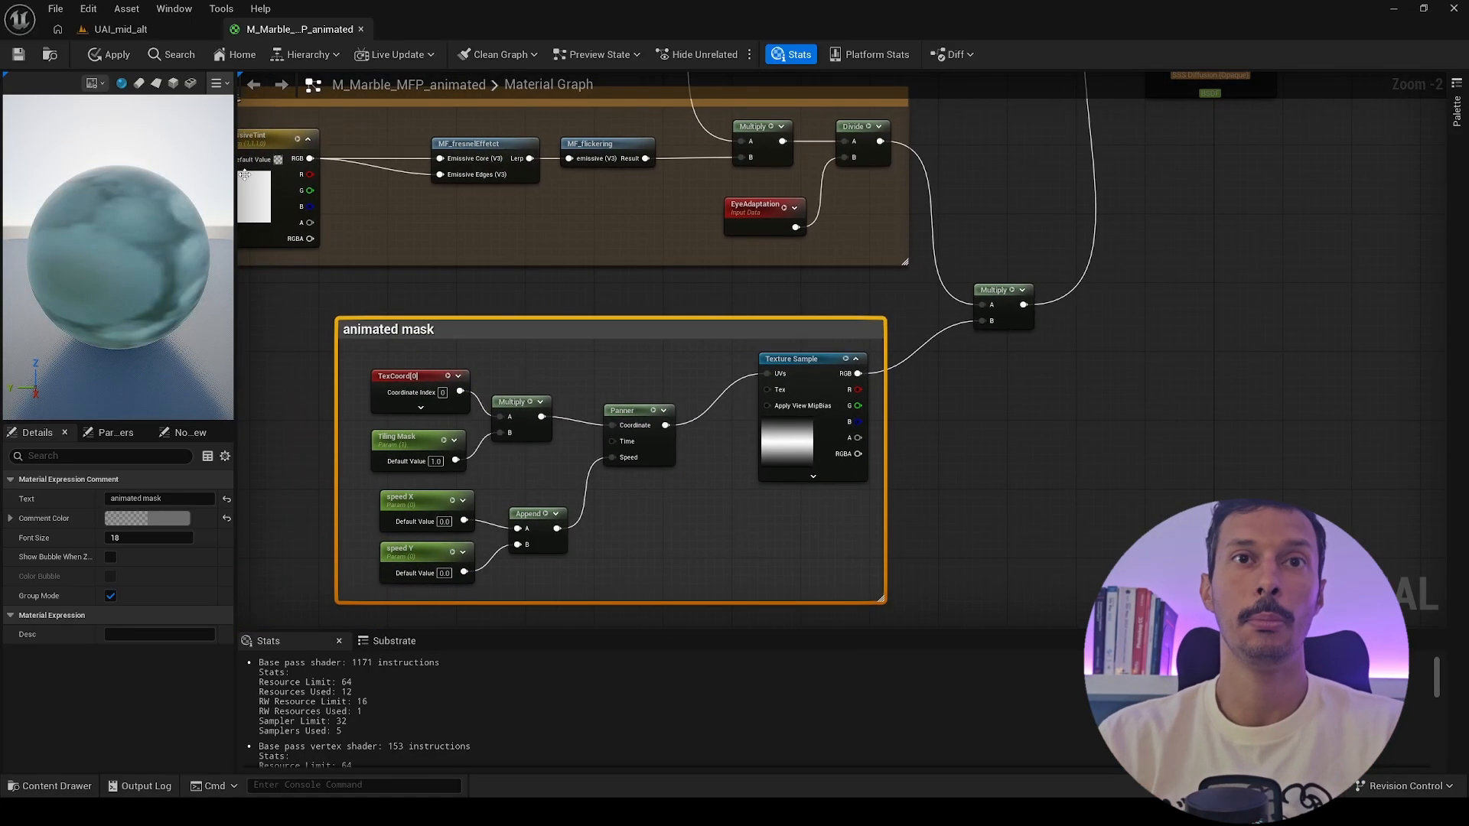
left_click(19, 58)
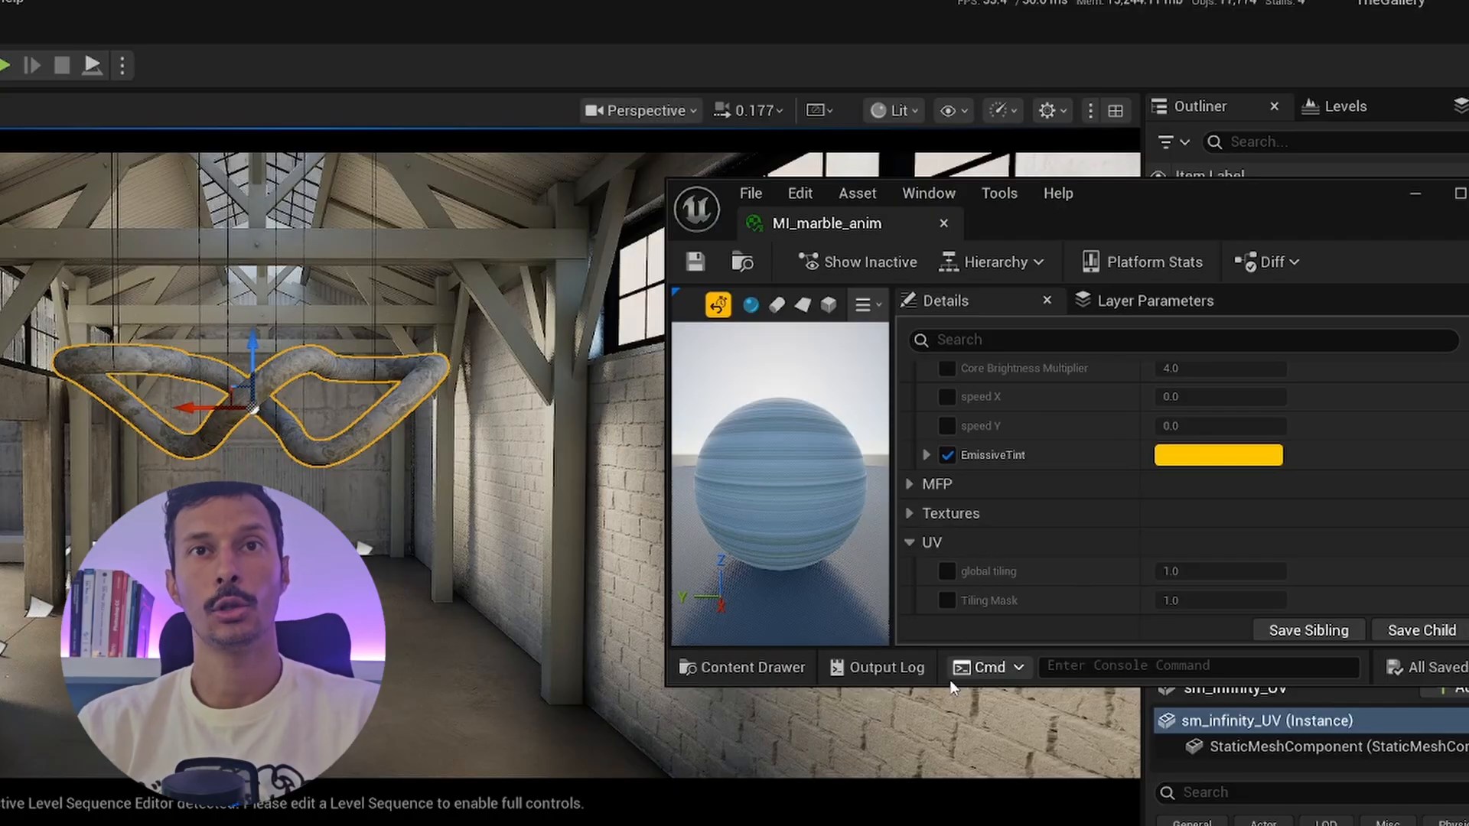
Enlarge the MI_marble_anim instance window and set the emissive Brightness to 1.0.
left_click_drag(951, 685, 951, 792)
scroll(1049, 681, "up", 3)
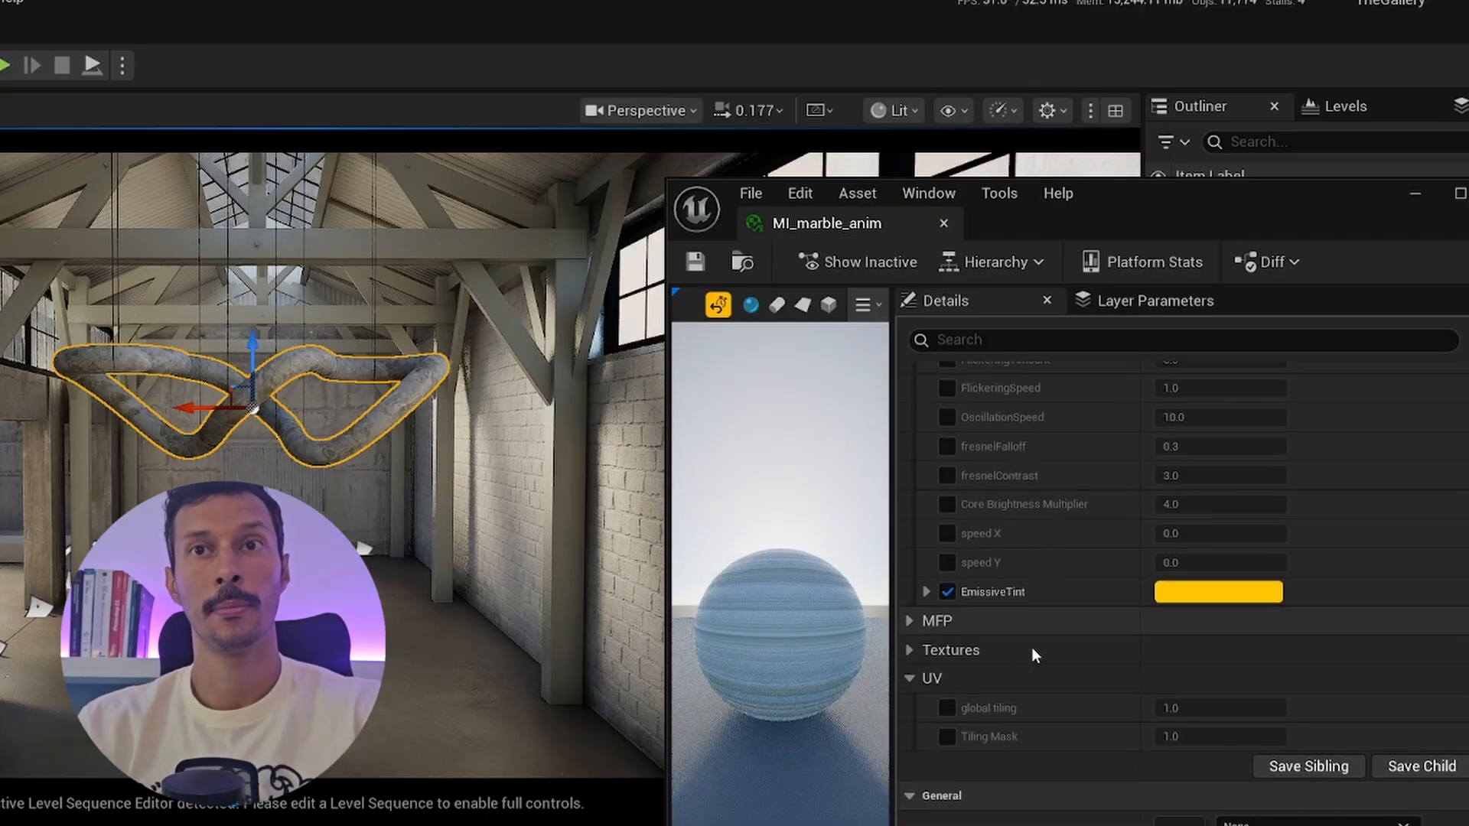
left_click(910, 621)
left_click(910, 621)
scroll(1008, 630, "up", 2)
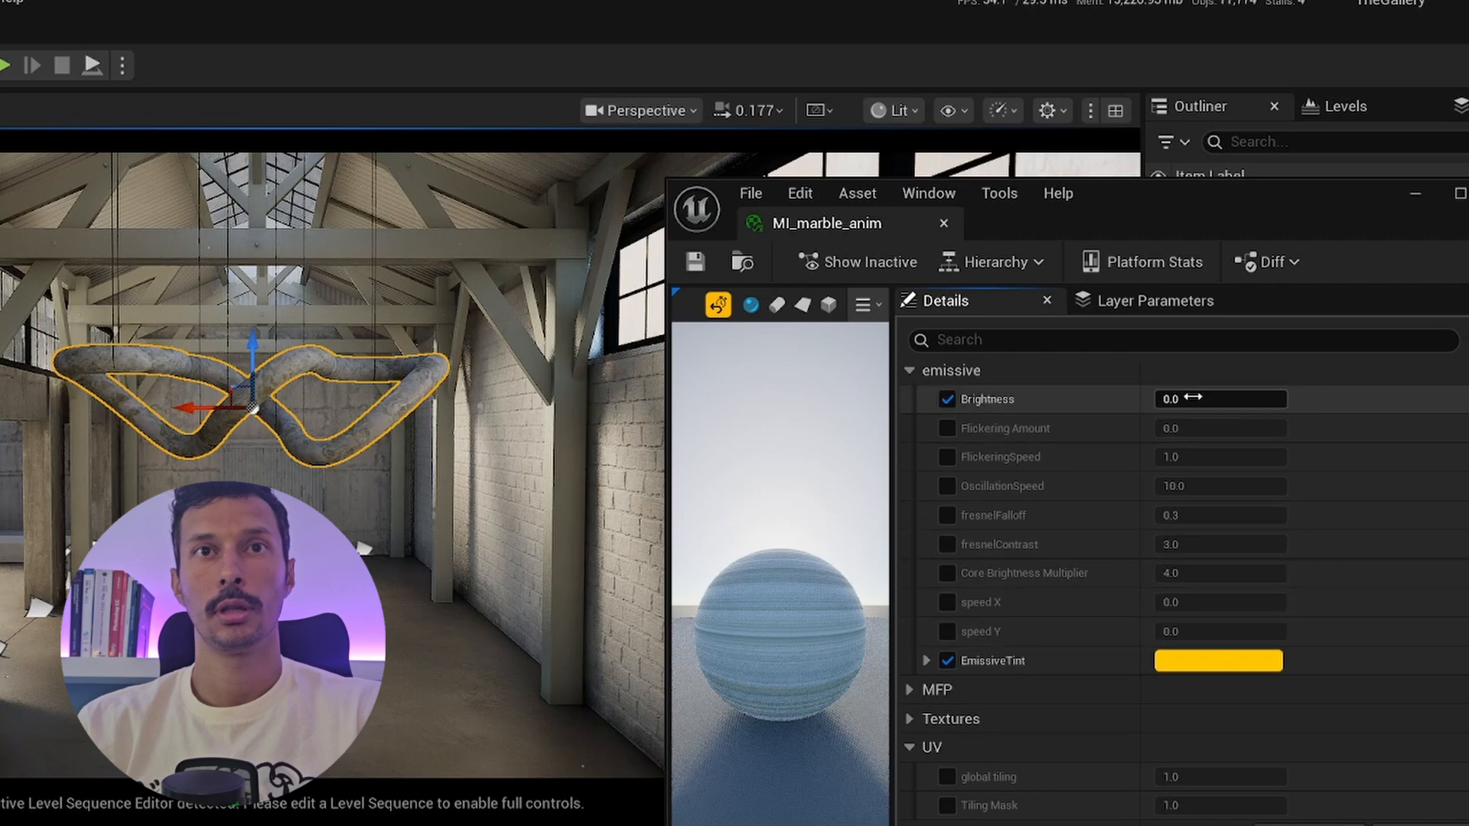
key("Return")
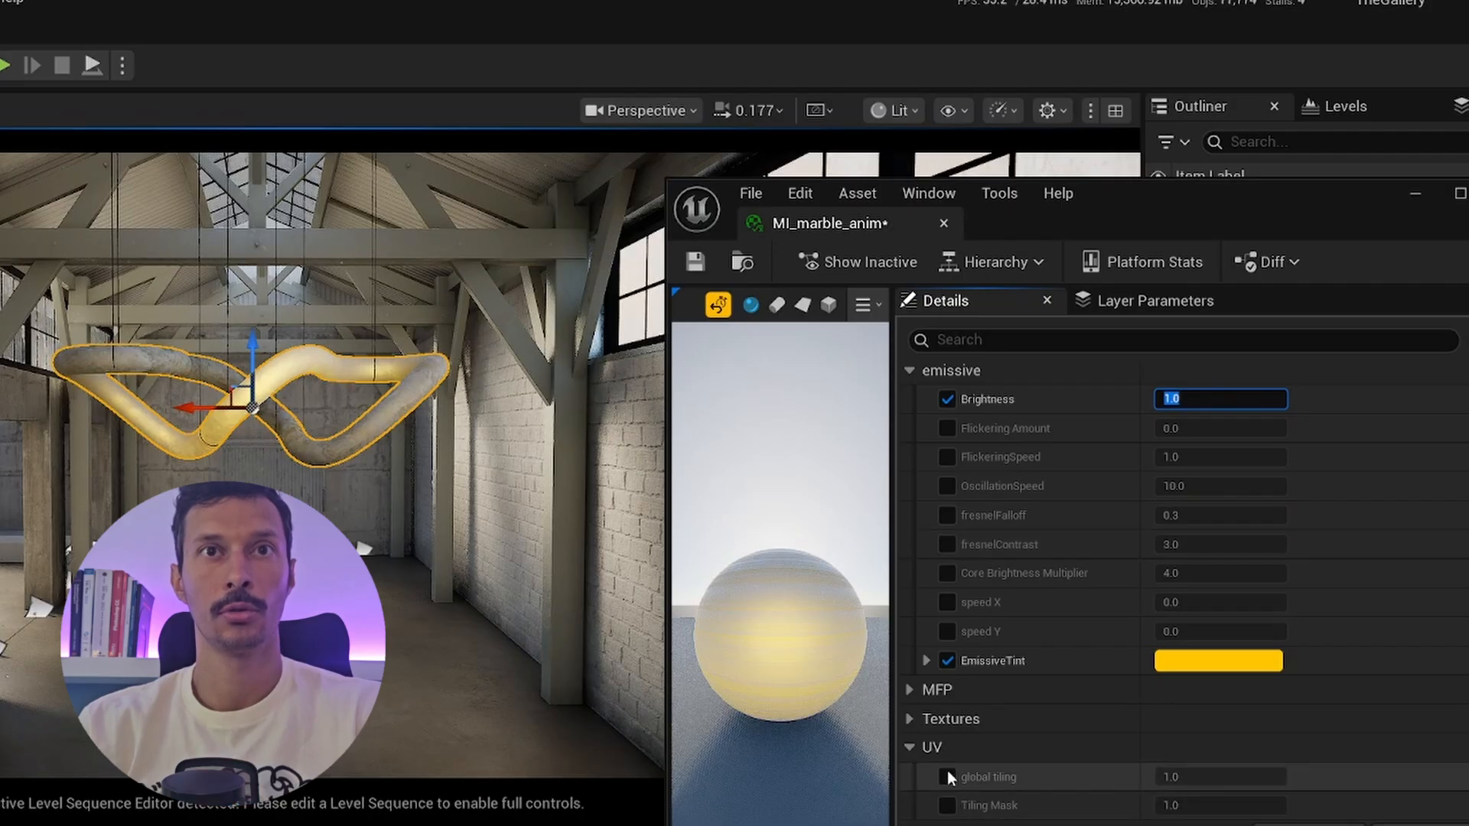
Enable the speed Y override in the material instance and set it to 0.3.
left_click(947, 631)
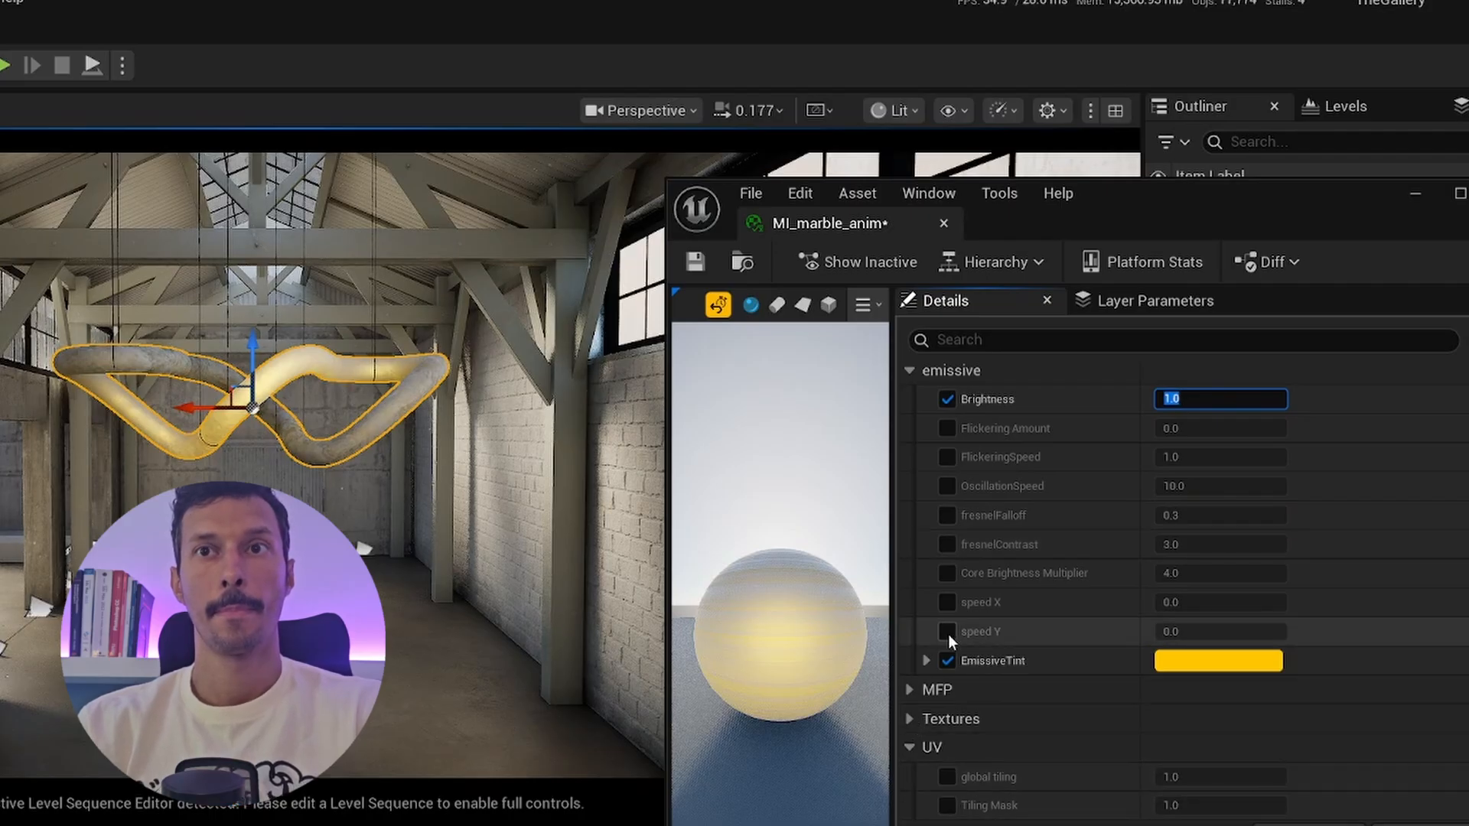
left_click(1212, 634)
type(".3")
key("Return")
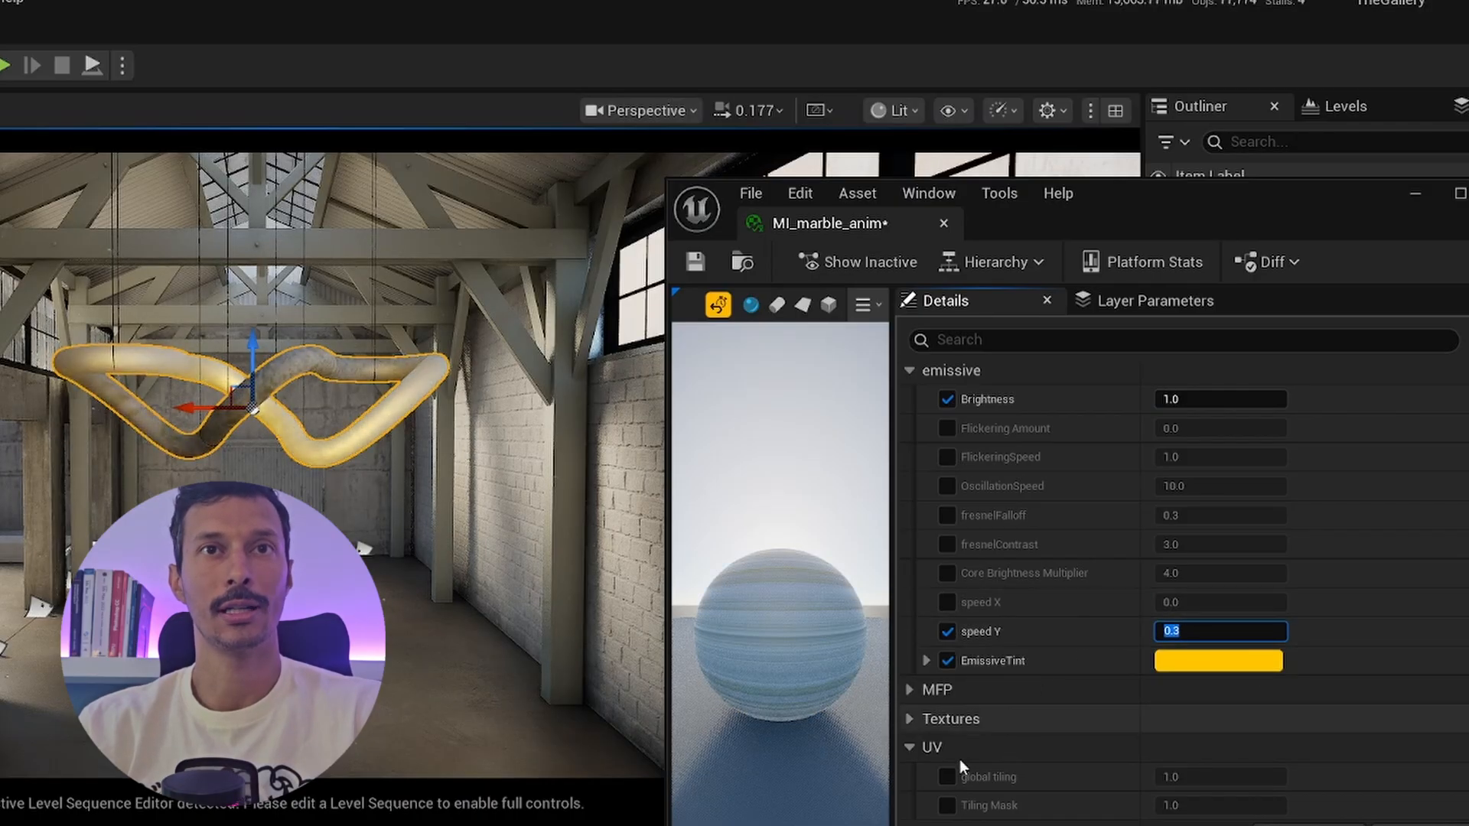
left_click(946, 776)
left_click(1193, 777)
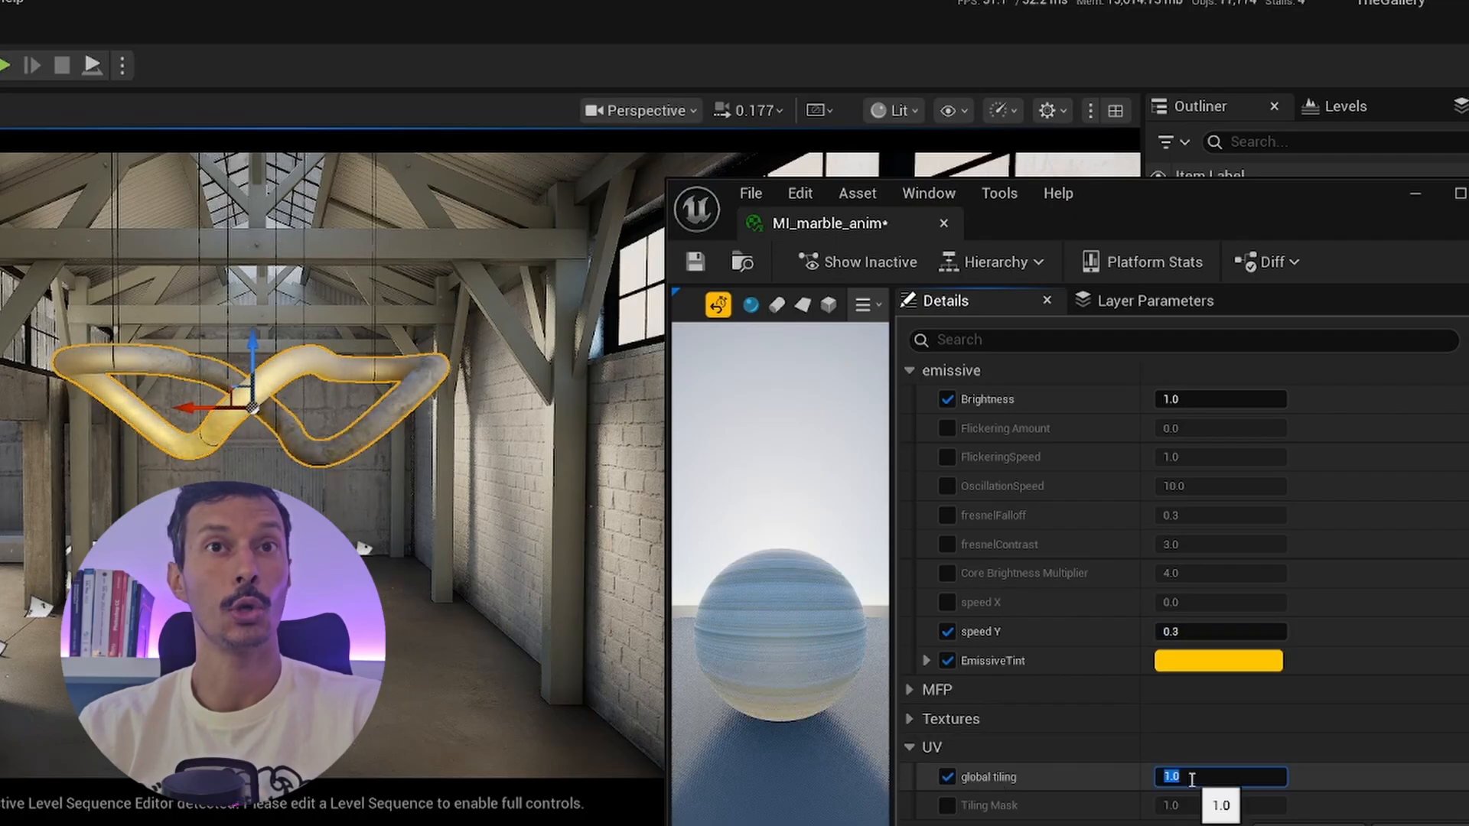
left_click(946, 777)
Enable the Tiling Mask override in the UV group and set it to 3.
left_click(946, 806)
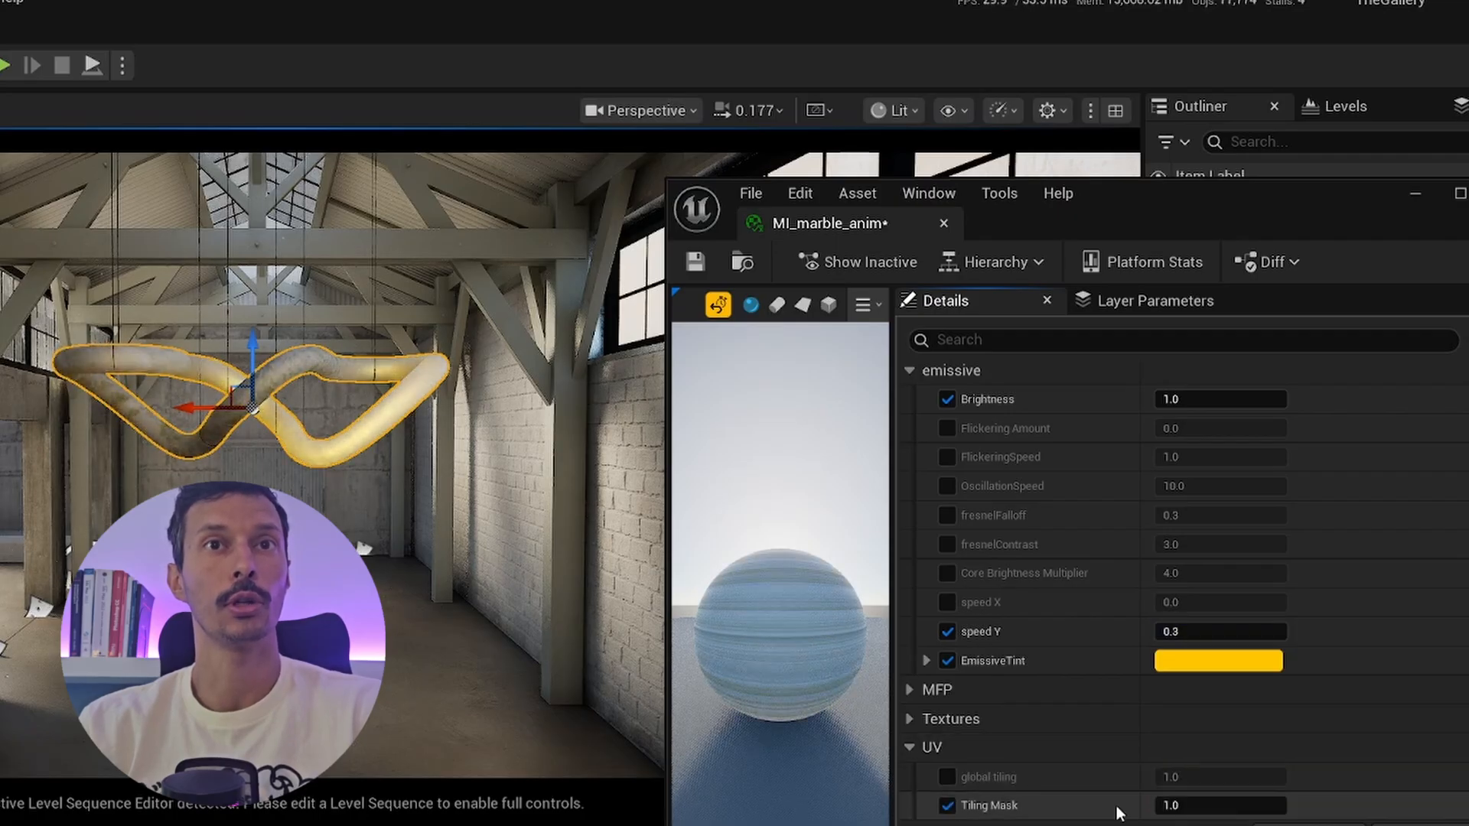
left_click(1169, 804)
type("3")
key("Return")
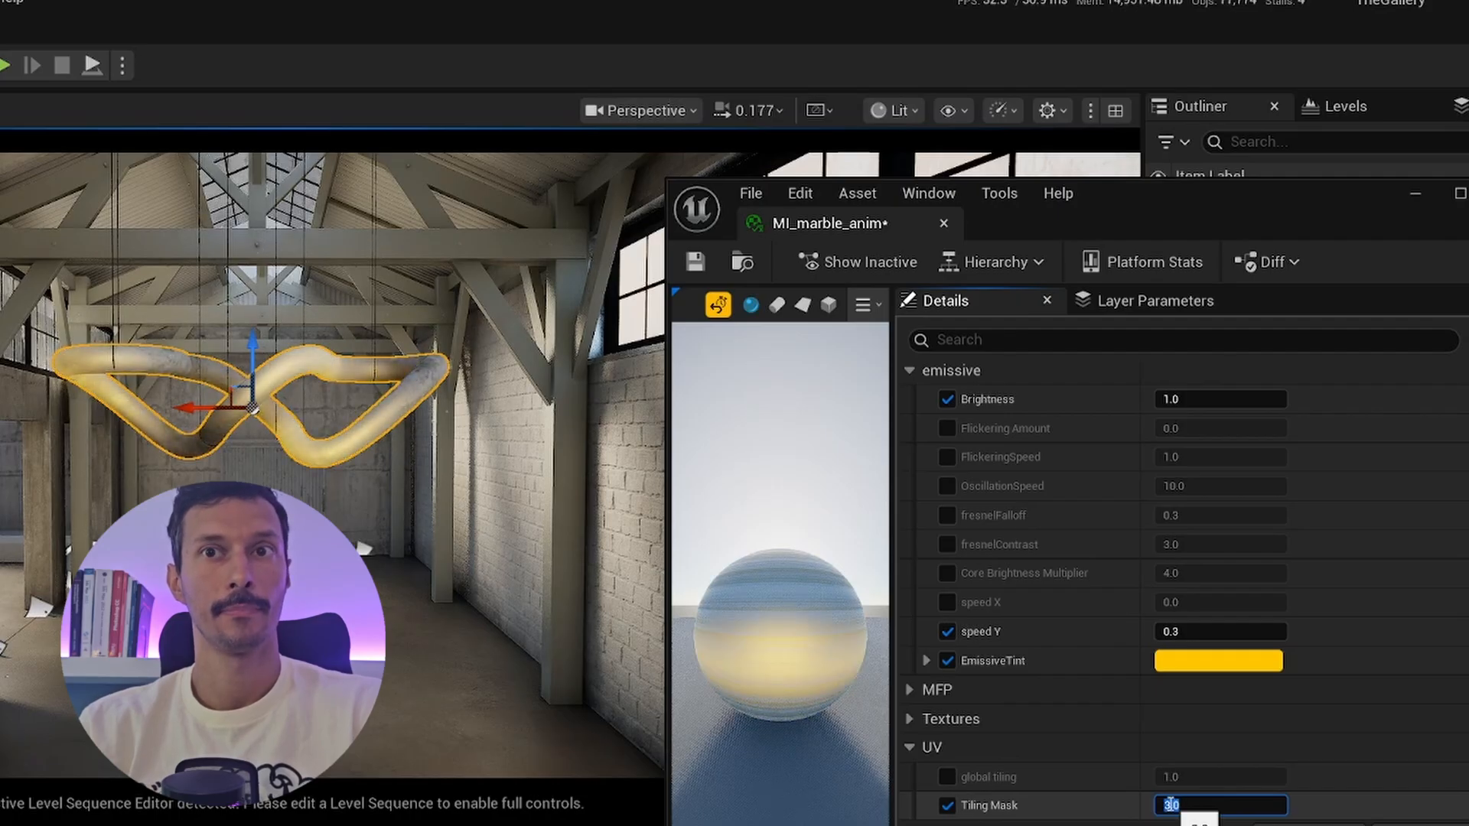
Change the EmissiveTint color to orange, hex FF8A00FF, and accept it.
left_click(1209, 662)
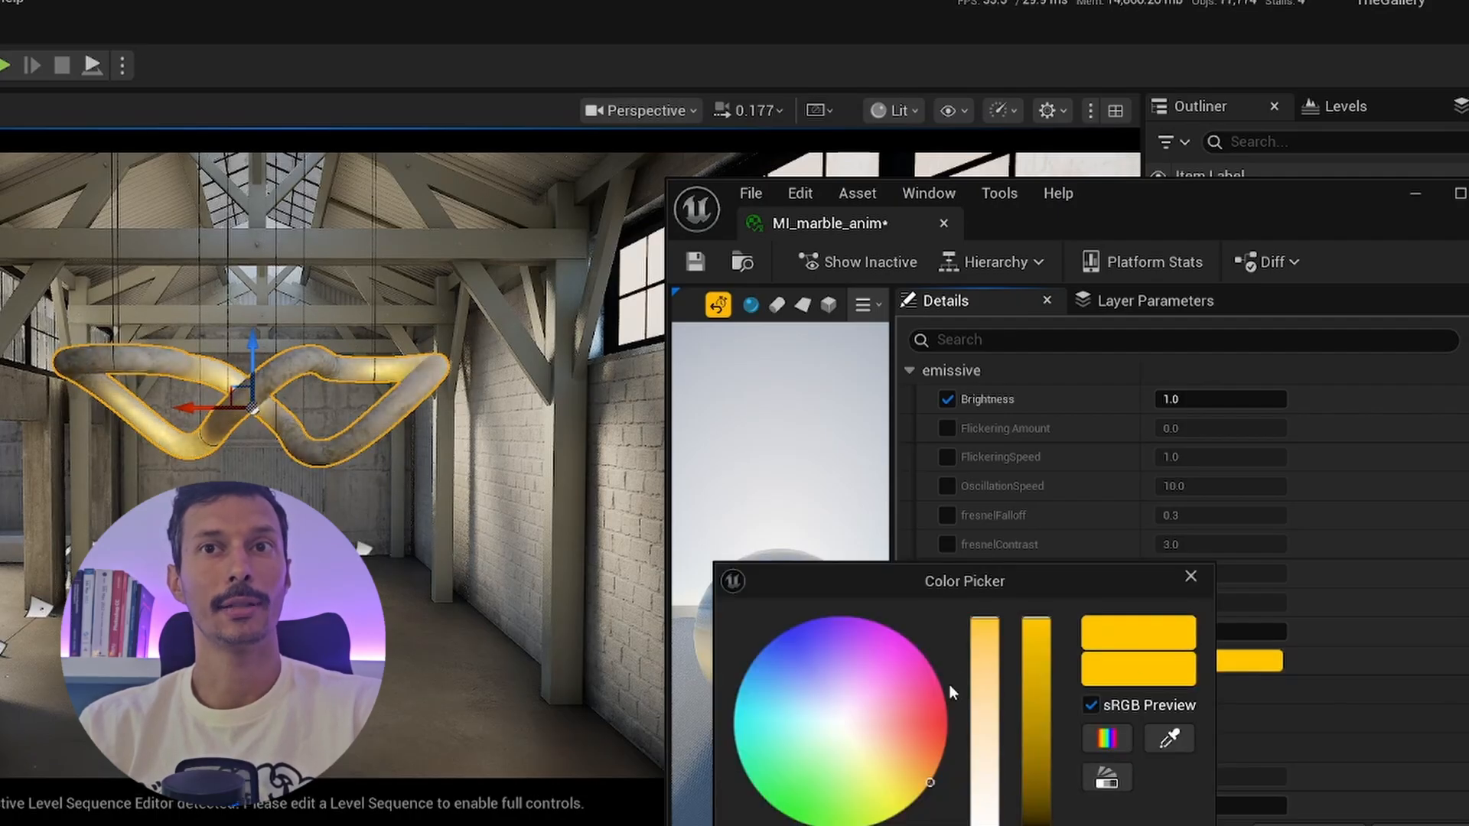
left_click_drag(938, 731, 947, 735)
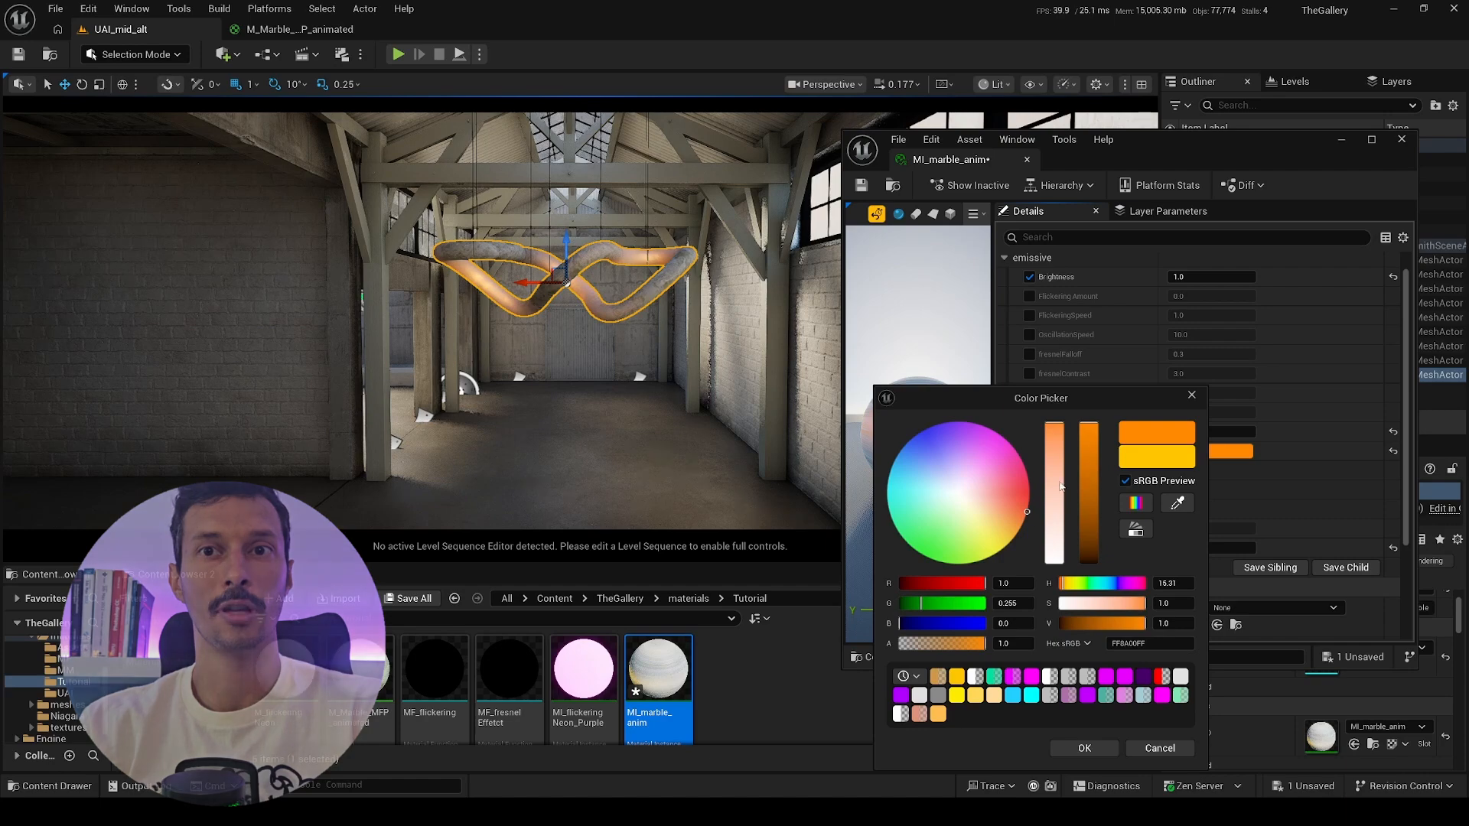
left_click(1084, 747)
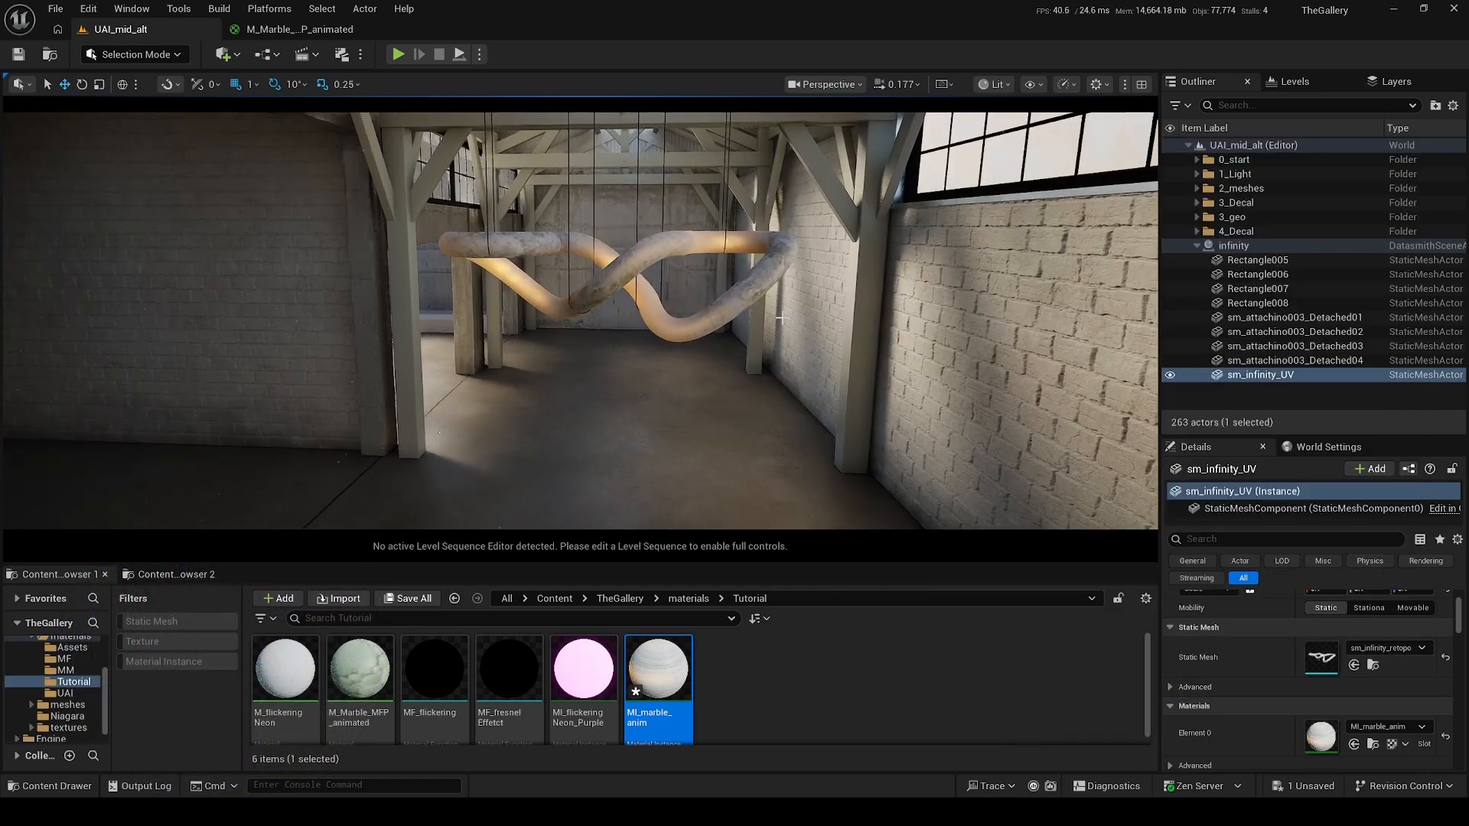
Deselect the infinity sculpture and examine its moving emissive glow from several angles in the level.
right_click_drag(782, 318, 782, 317)
key("Escape")
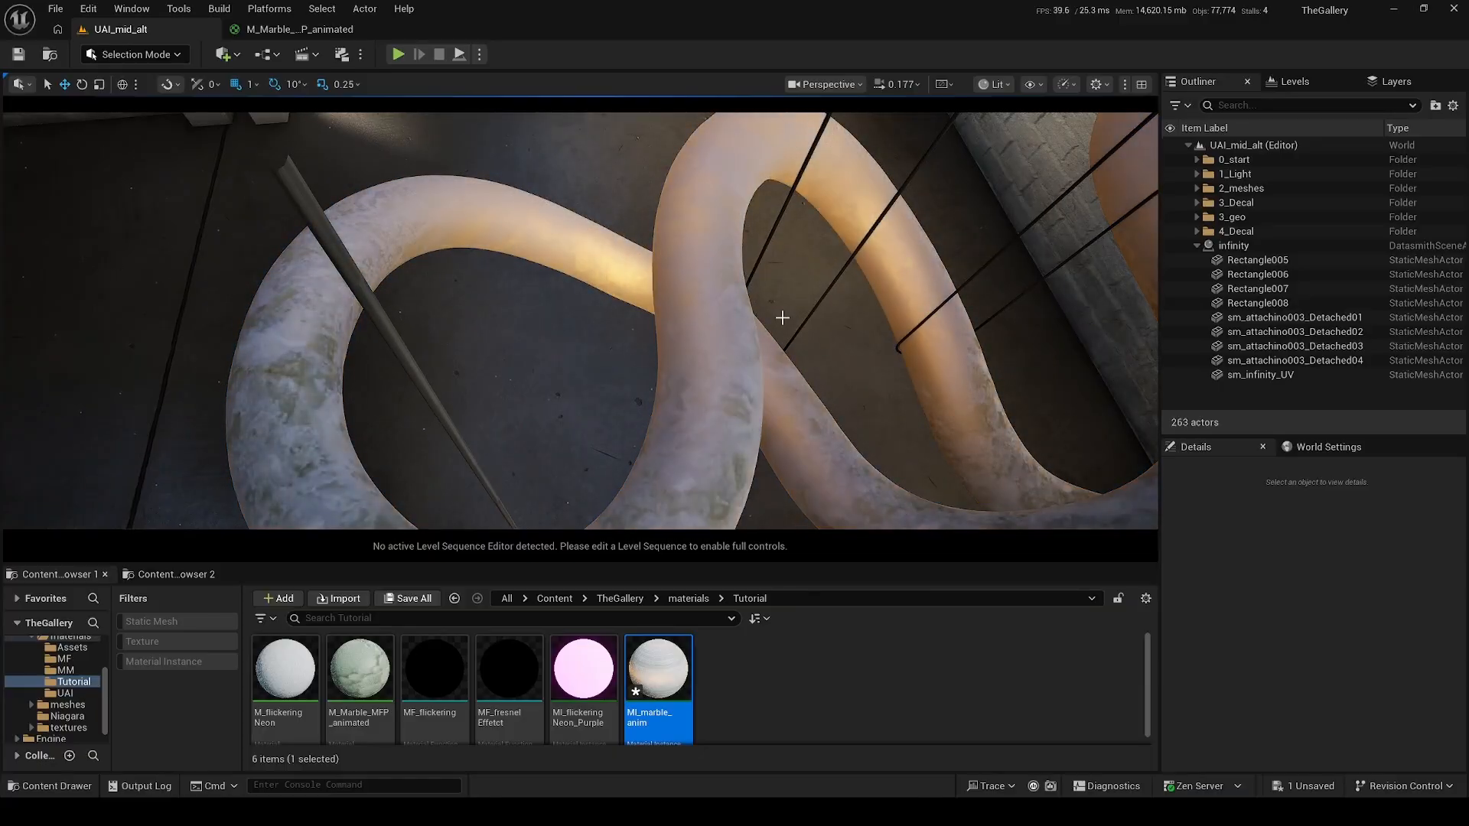
right_click_drag(782, 317, 780, 322)
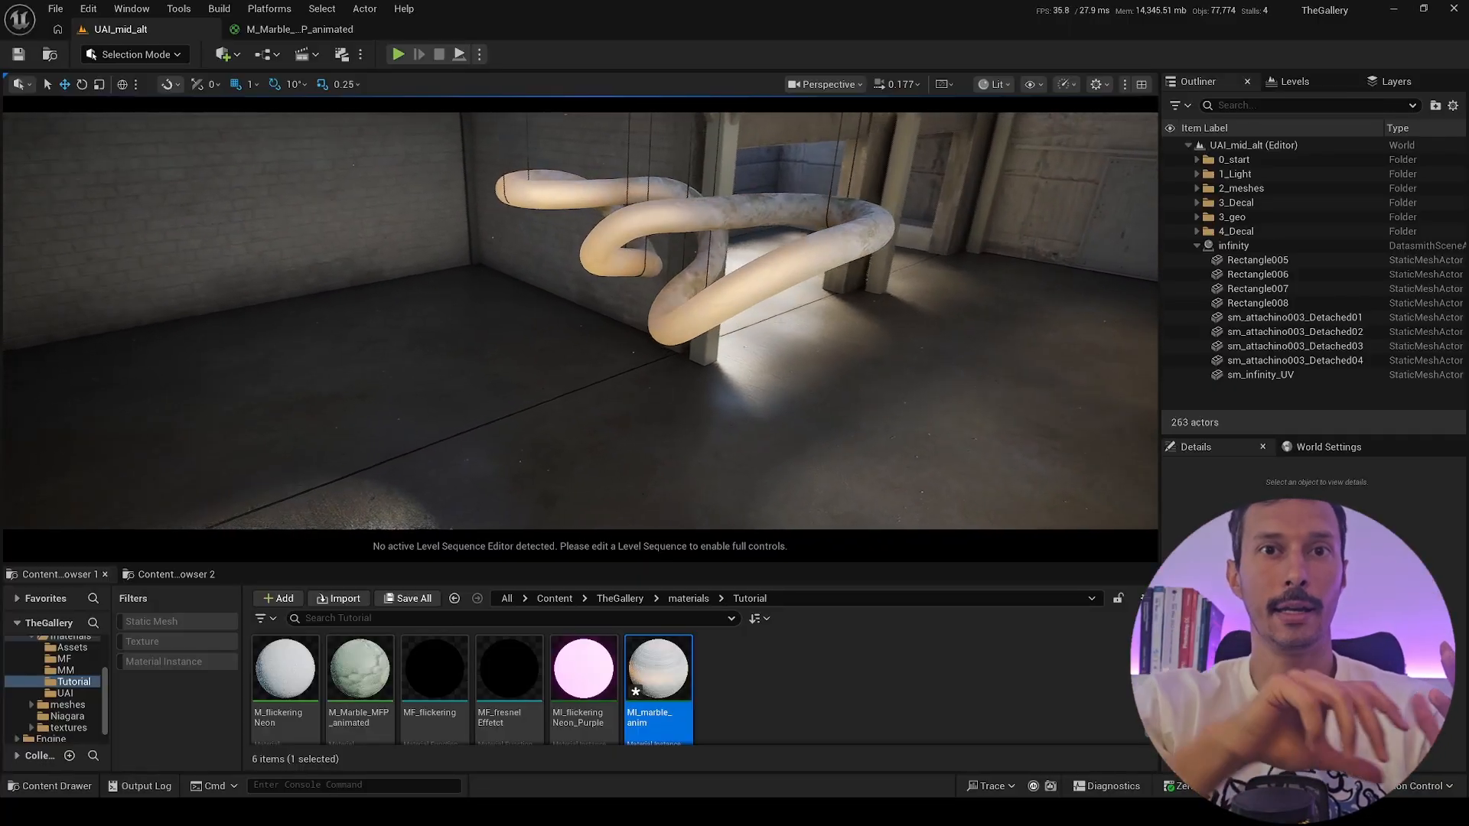
right_click_drag(780, 322, 780, 322)
left_click_drag(780, 322, 780, 322, "alt")
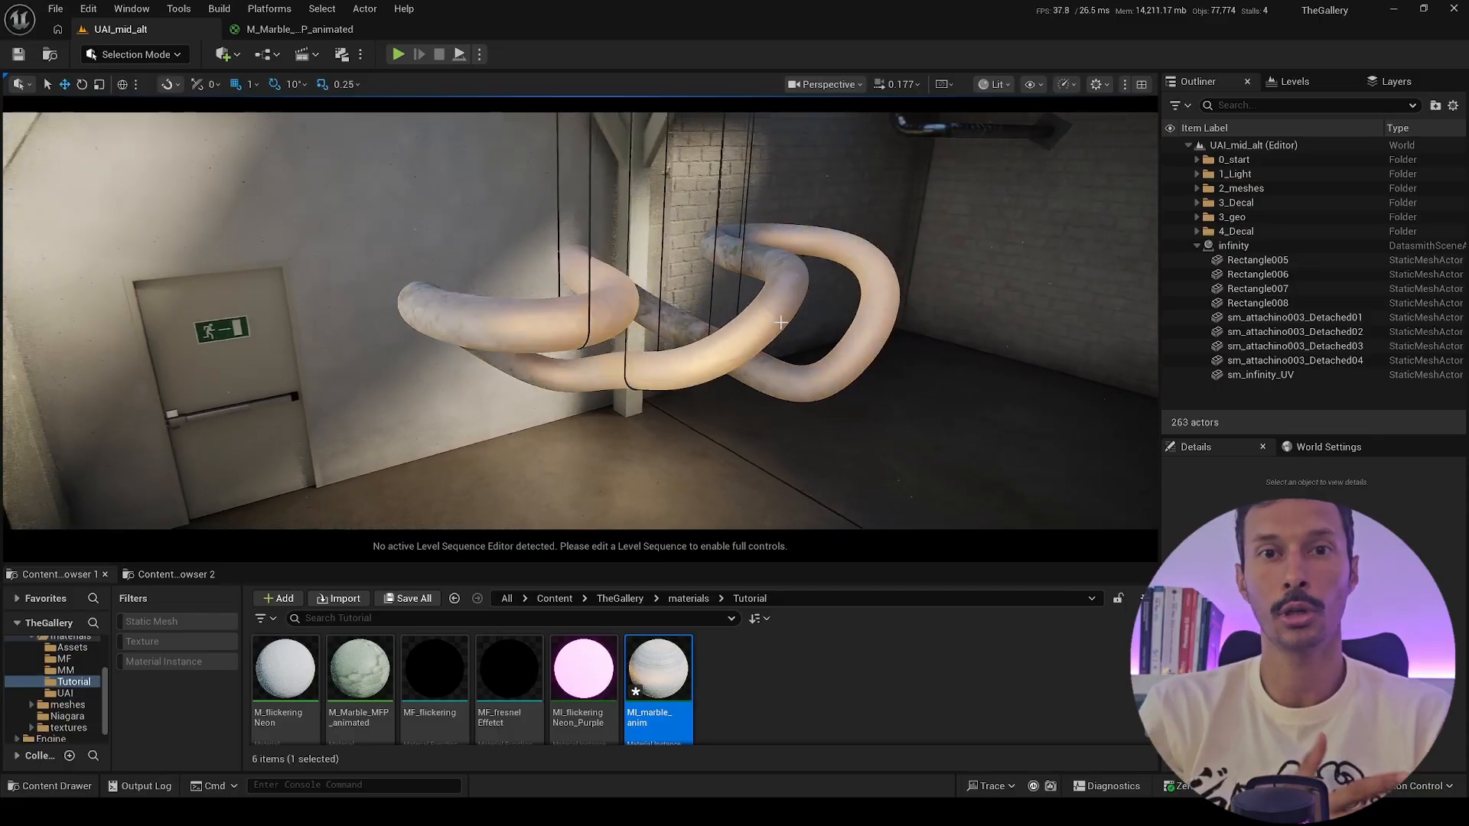
left_click_drag(781, 322, 780, 322, "alt")
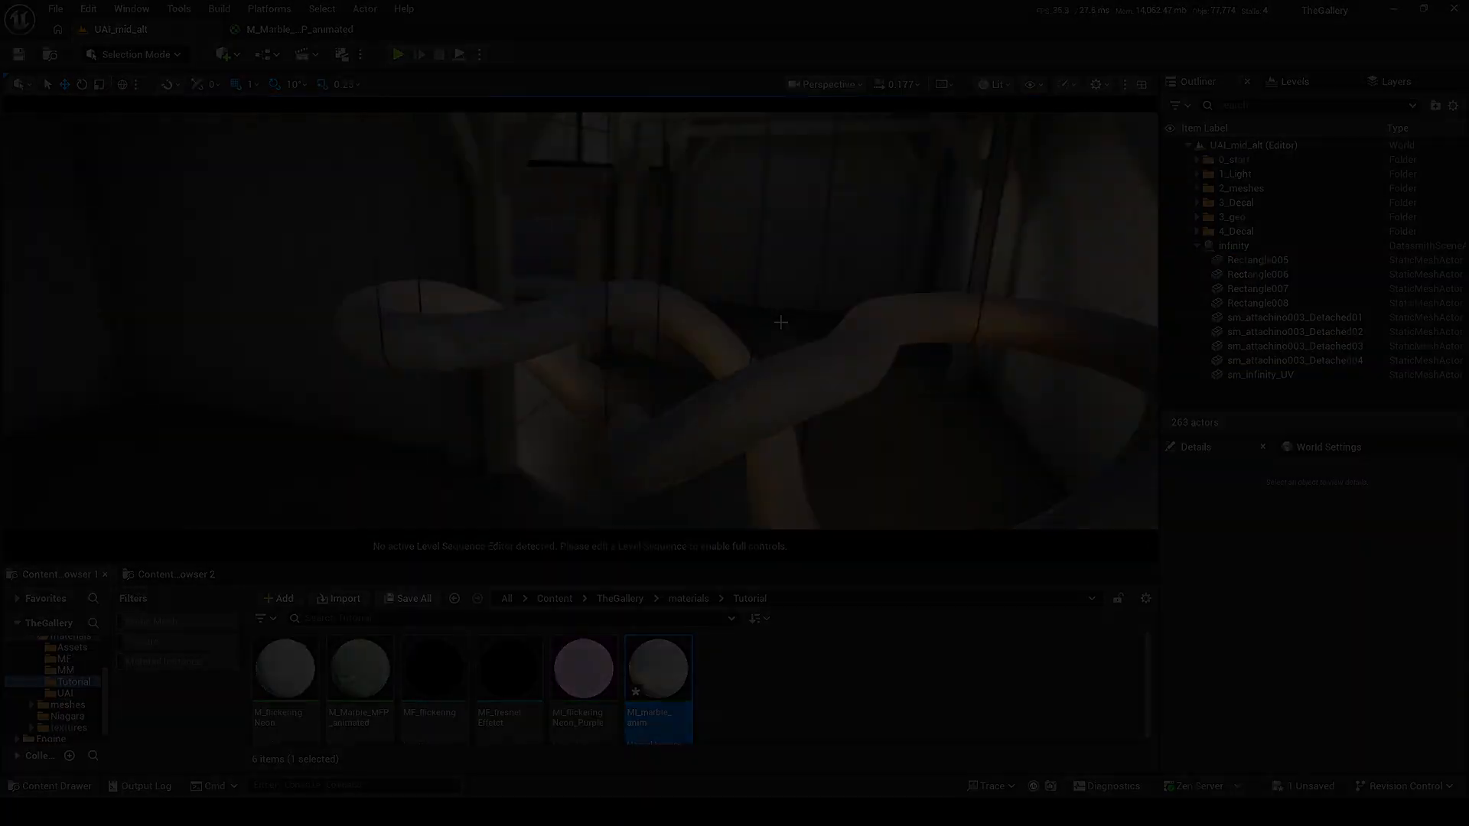